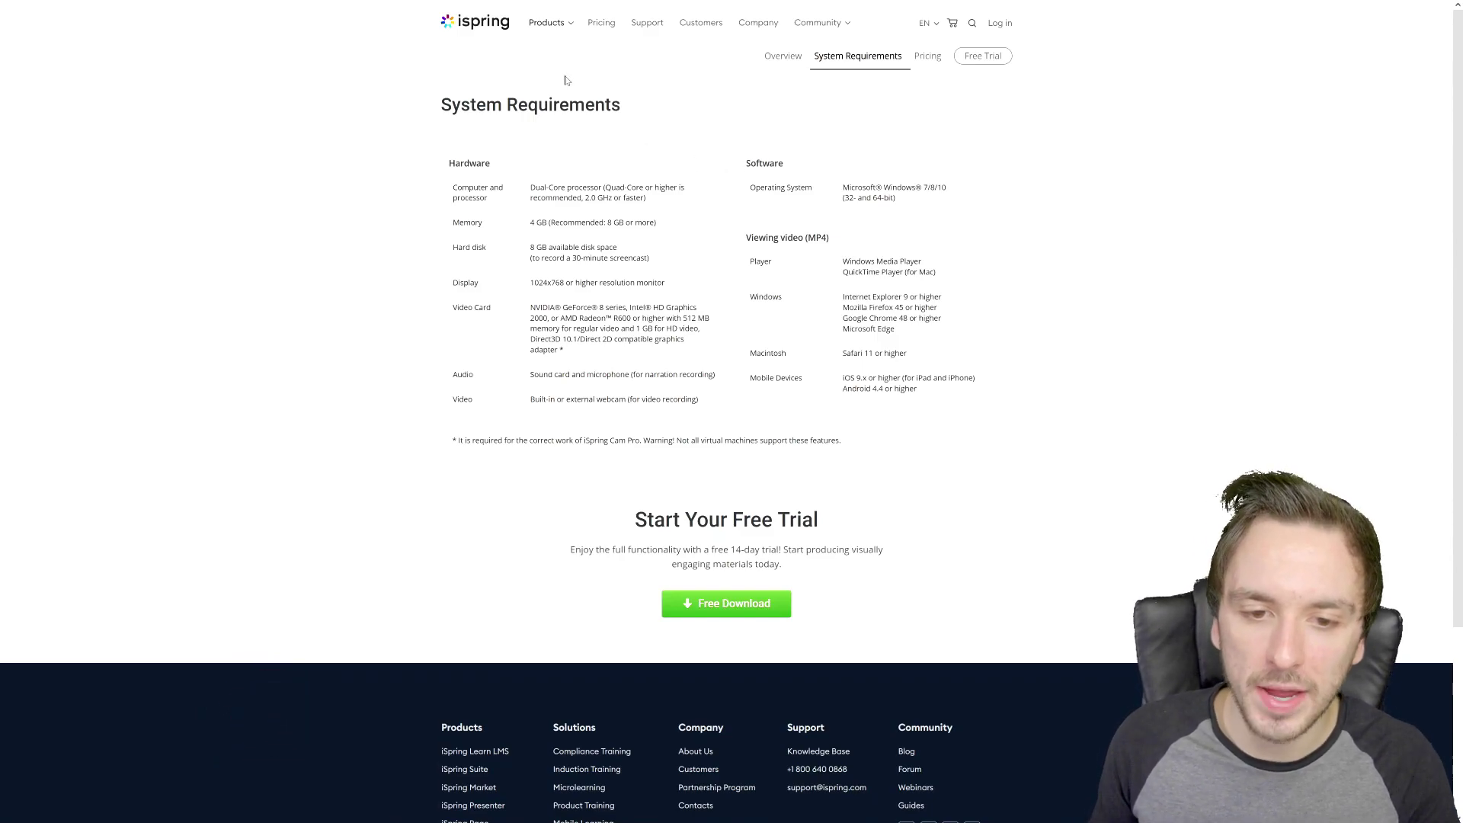
# Step: Start the iSpring Cam Pro free trial download from the website
pyautogui.click(561, 157)
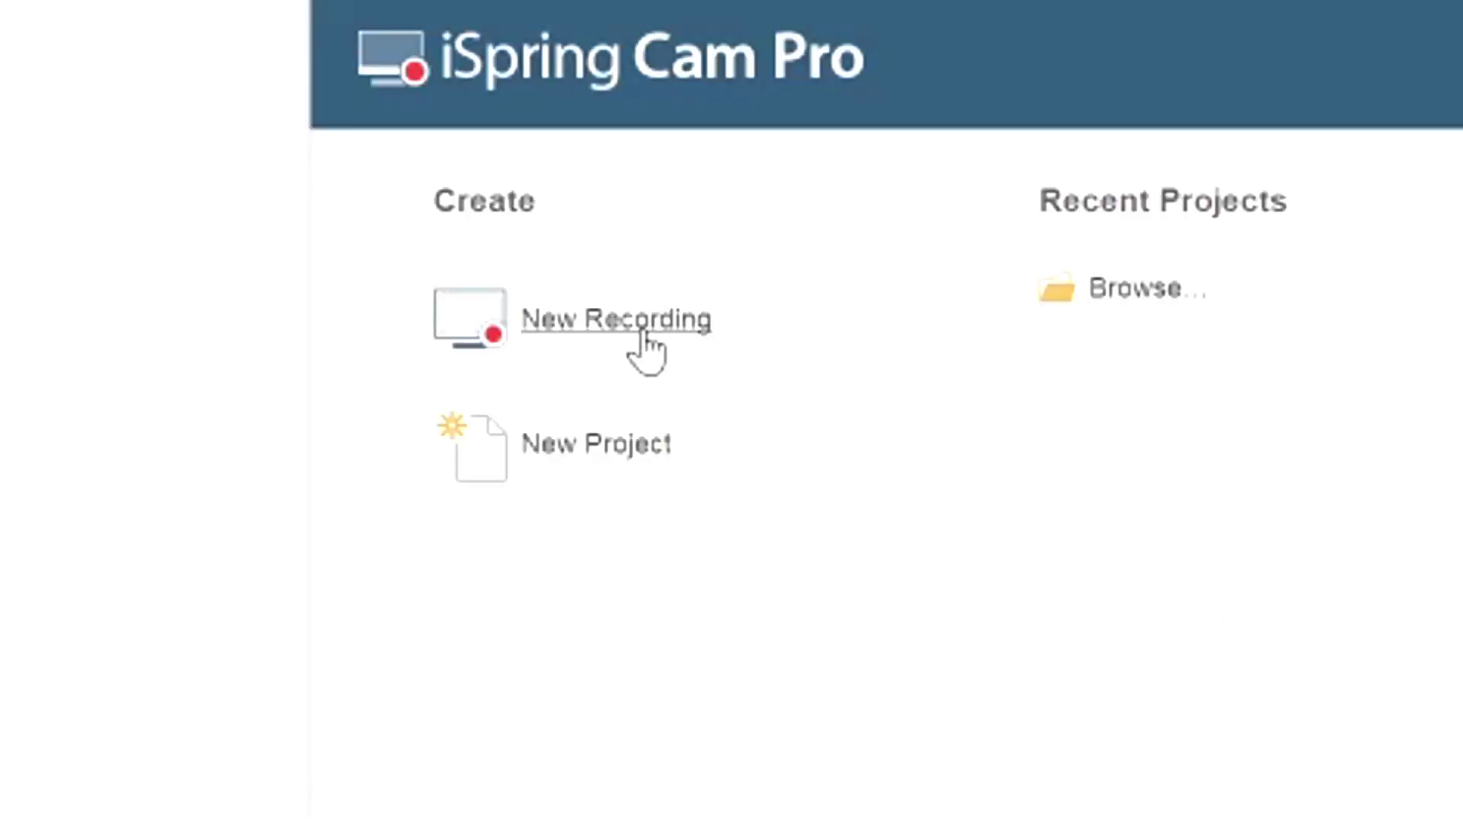
# Step: Begin a New Recording session from the Cam Pro start page
pyautogui.click(642, 329)
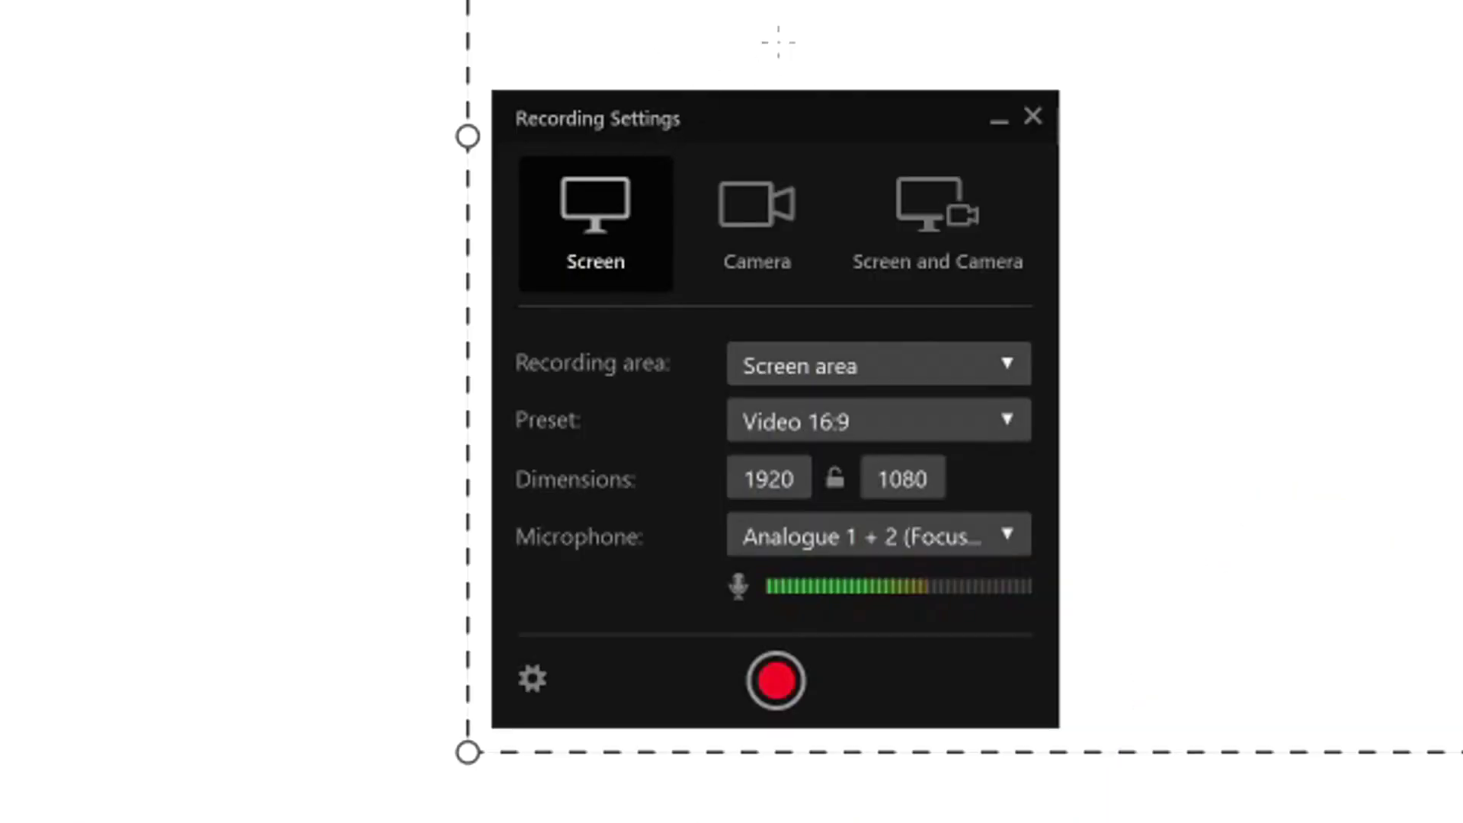
pyautogui.click(770, 357)
pyautogui.click(770, 356)
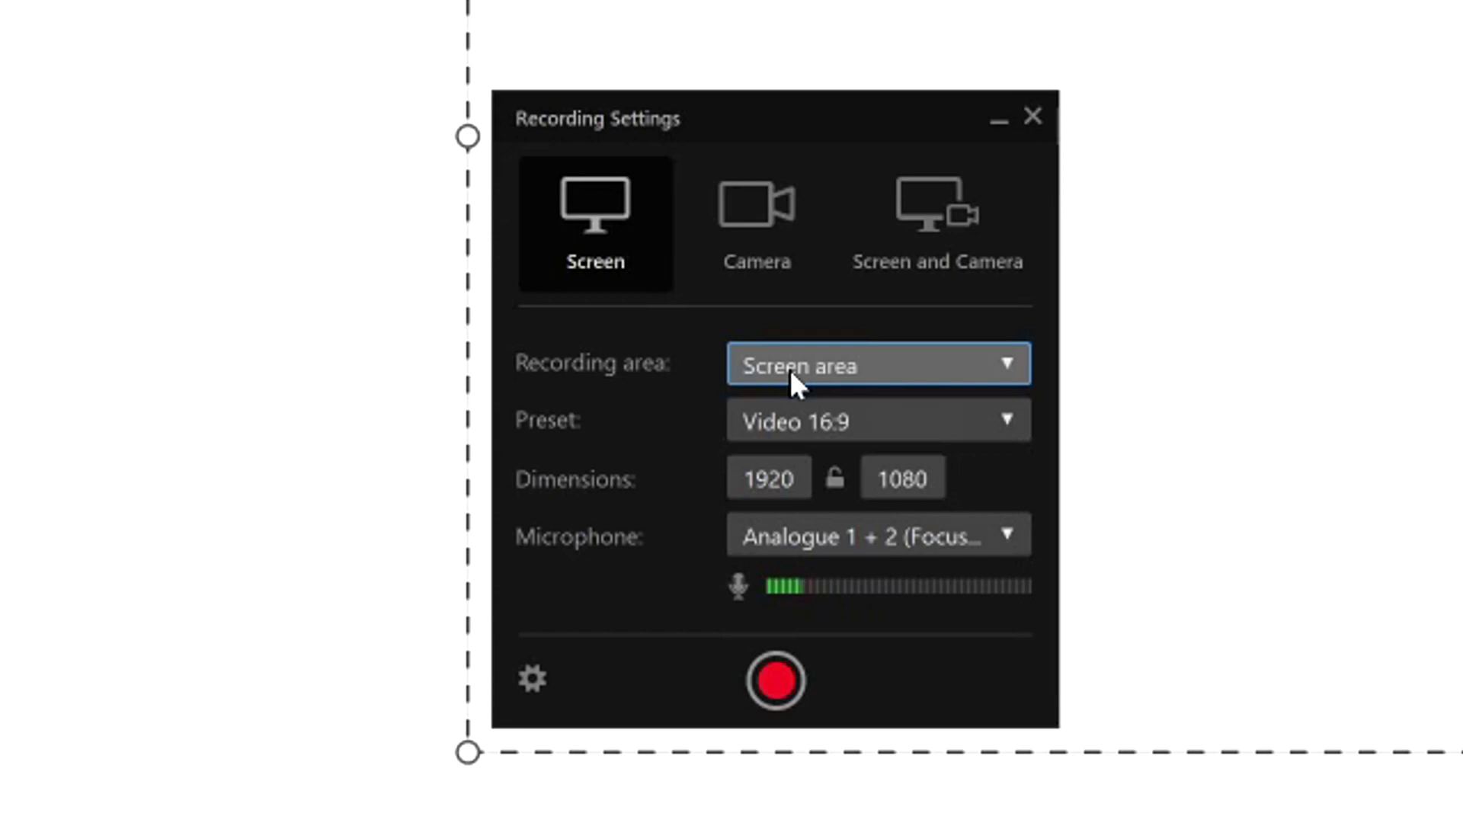
pyautogui.click(885, 372)
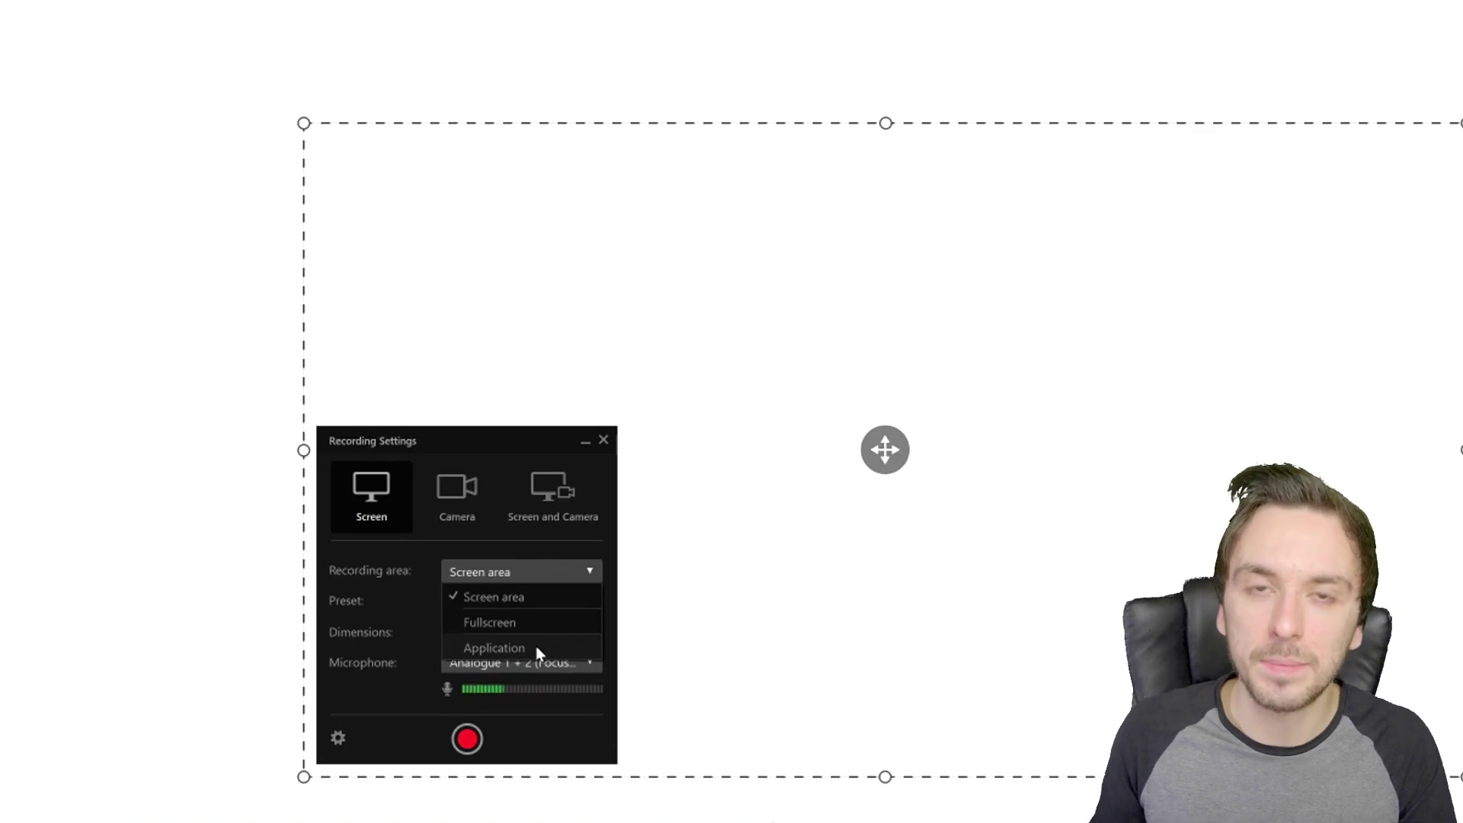
pyautogui.click(395, 609)
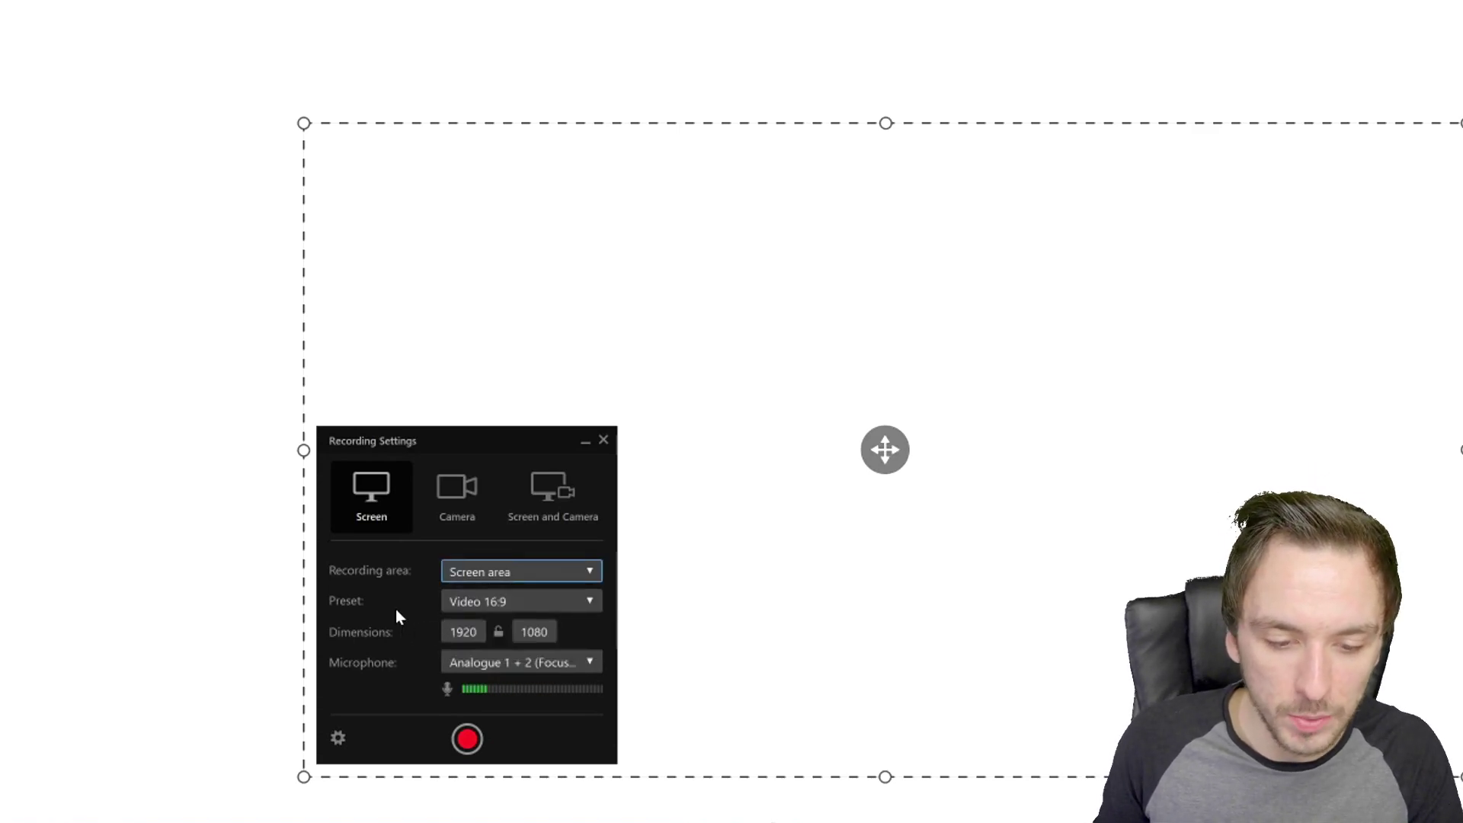
# Step: Try the Video 4:3 and 16:9 presets, then set the capture size to 1280 × 720
pyautogui.click(523, 605)
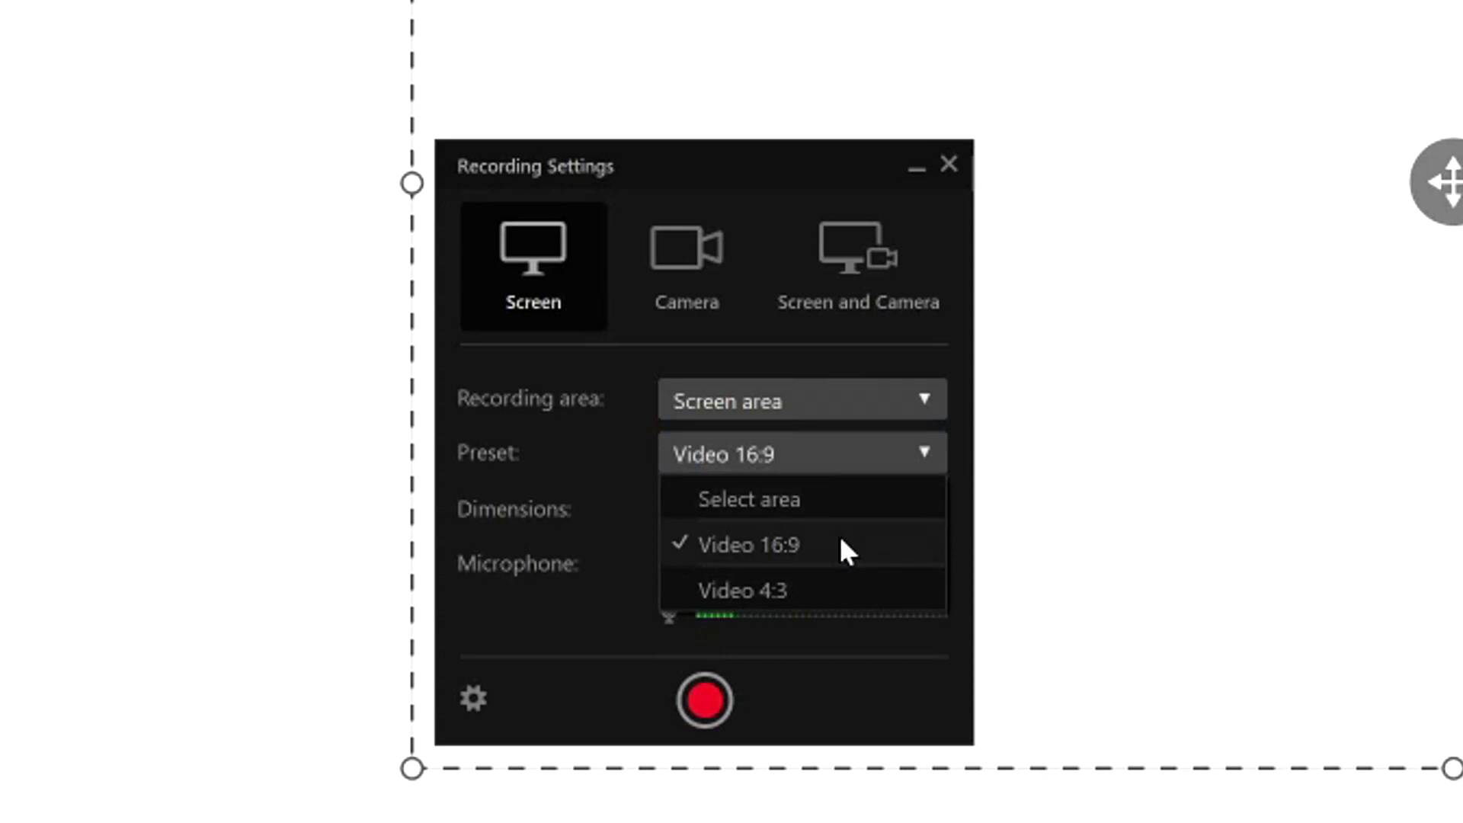
pyautogui.click(838, 586)
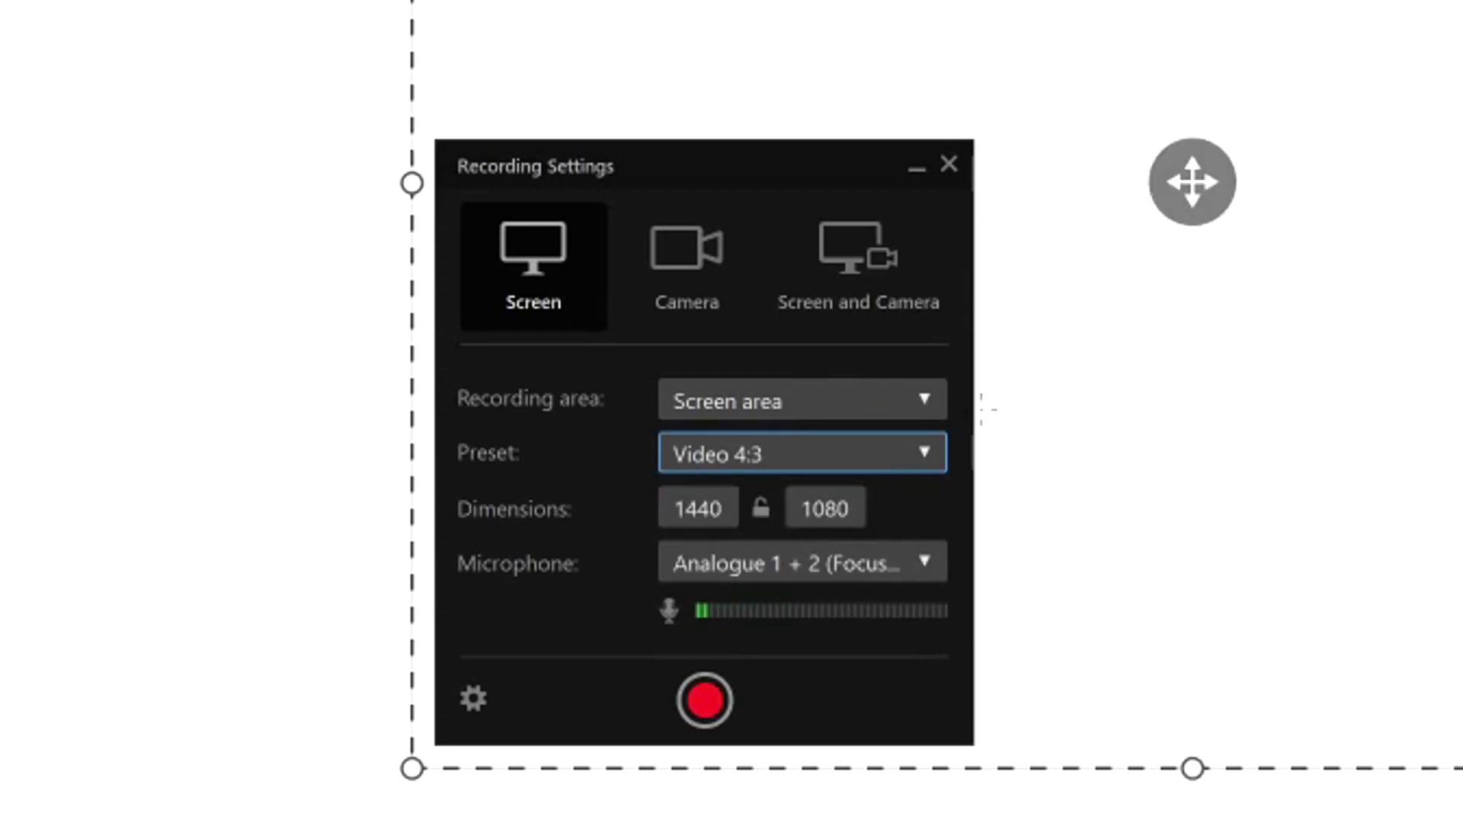
pyautogui.hotkey('alt', 'Down')
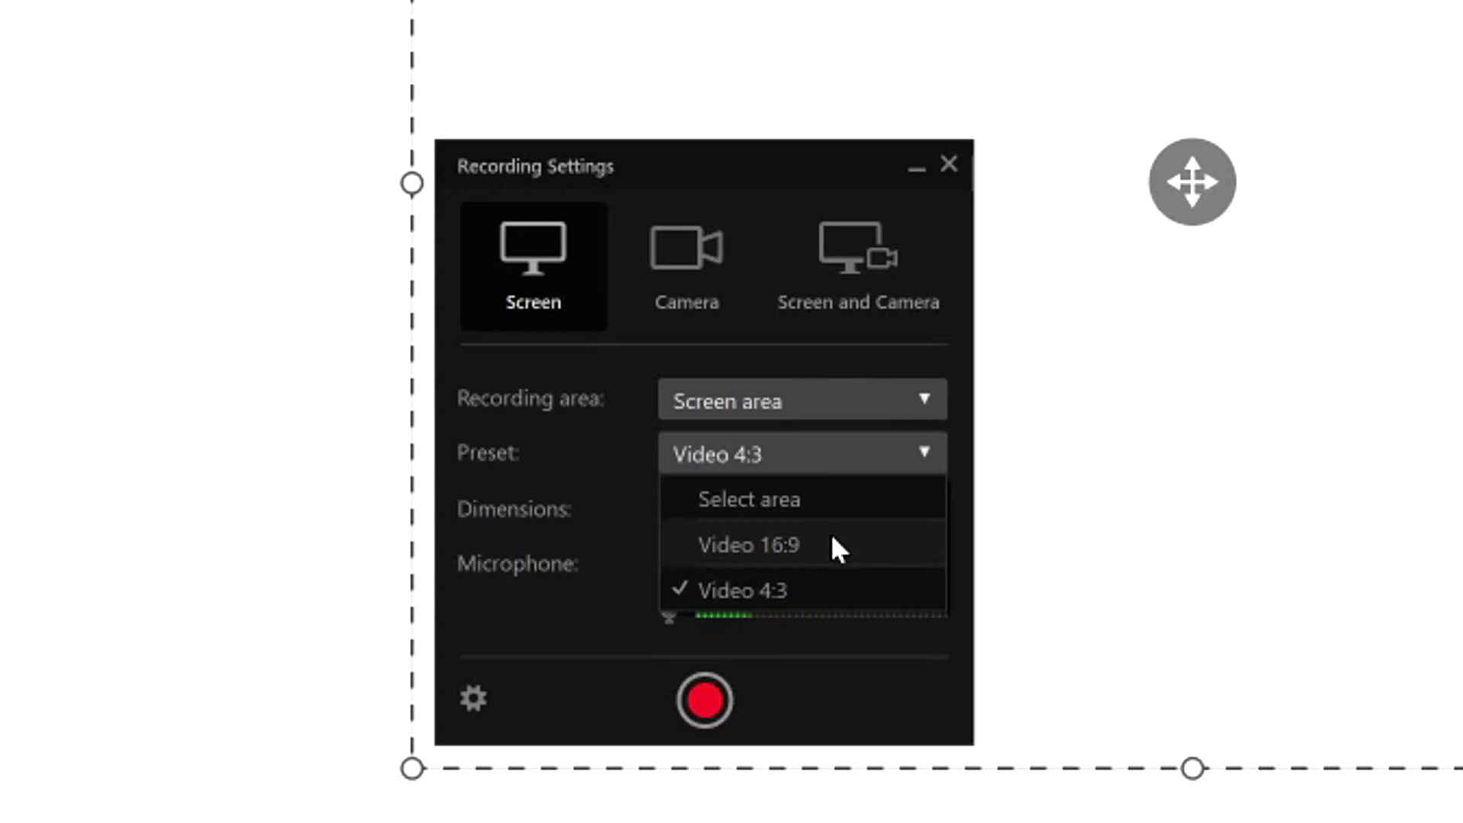
pyautogui.click(832, 539)
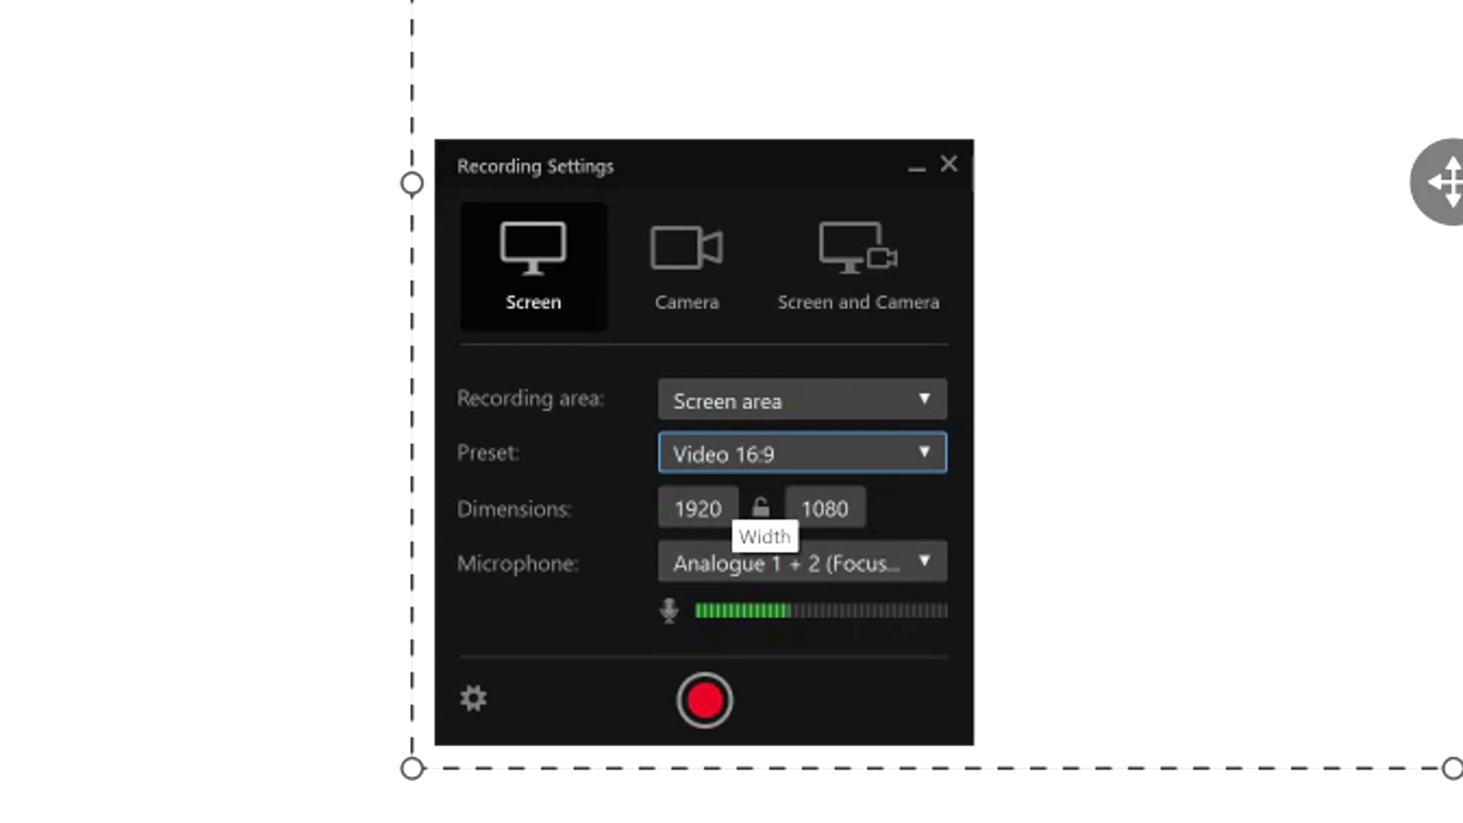
pyautogui.press('Tab')
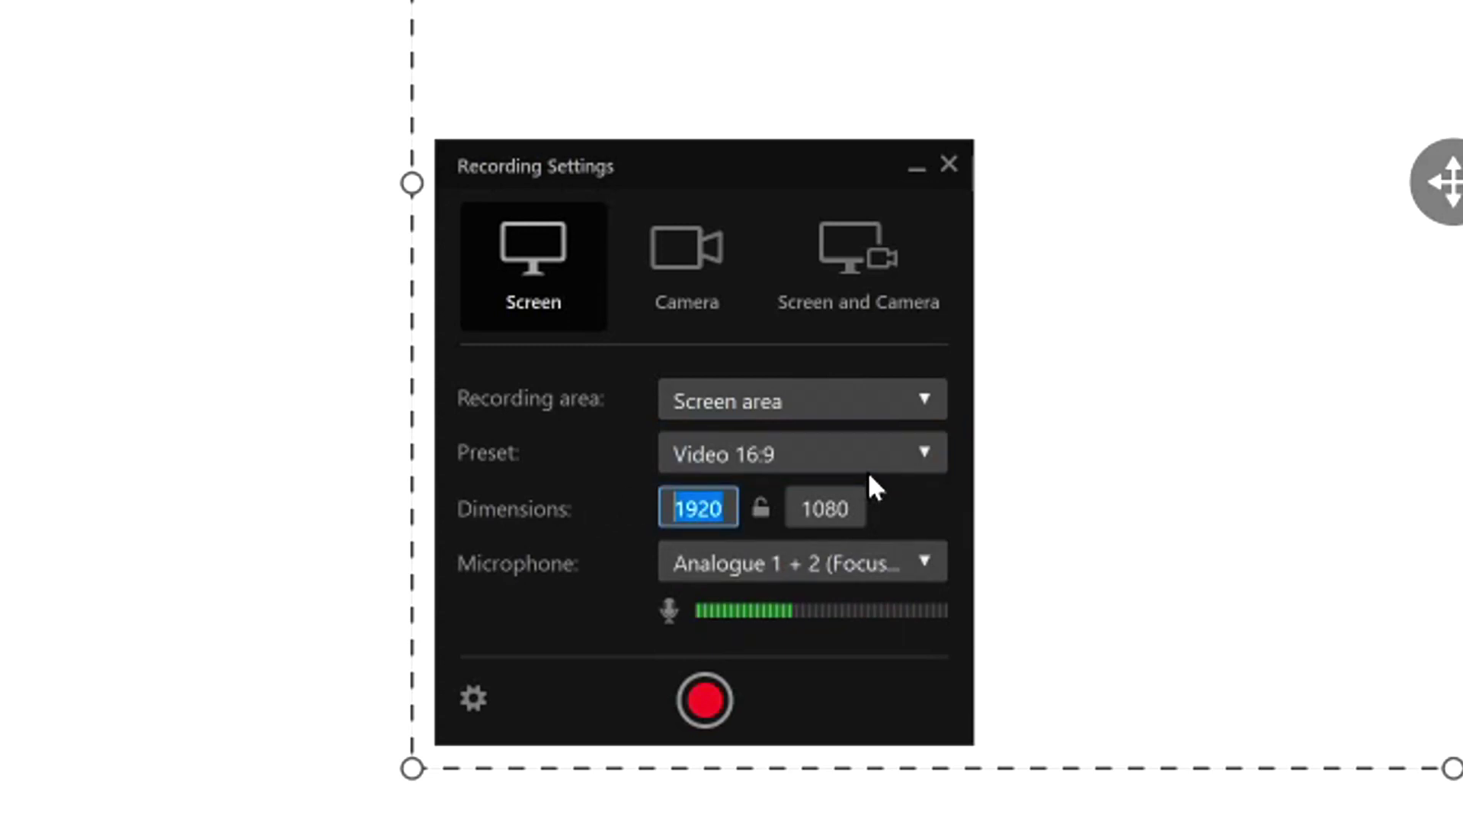
pyautogui.write('1280')
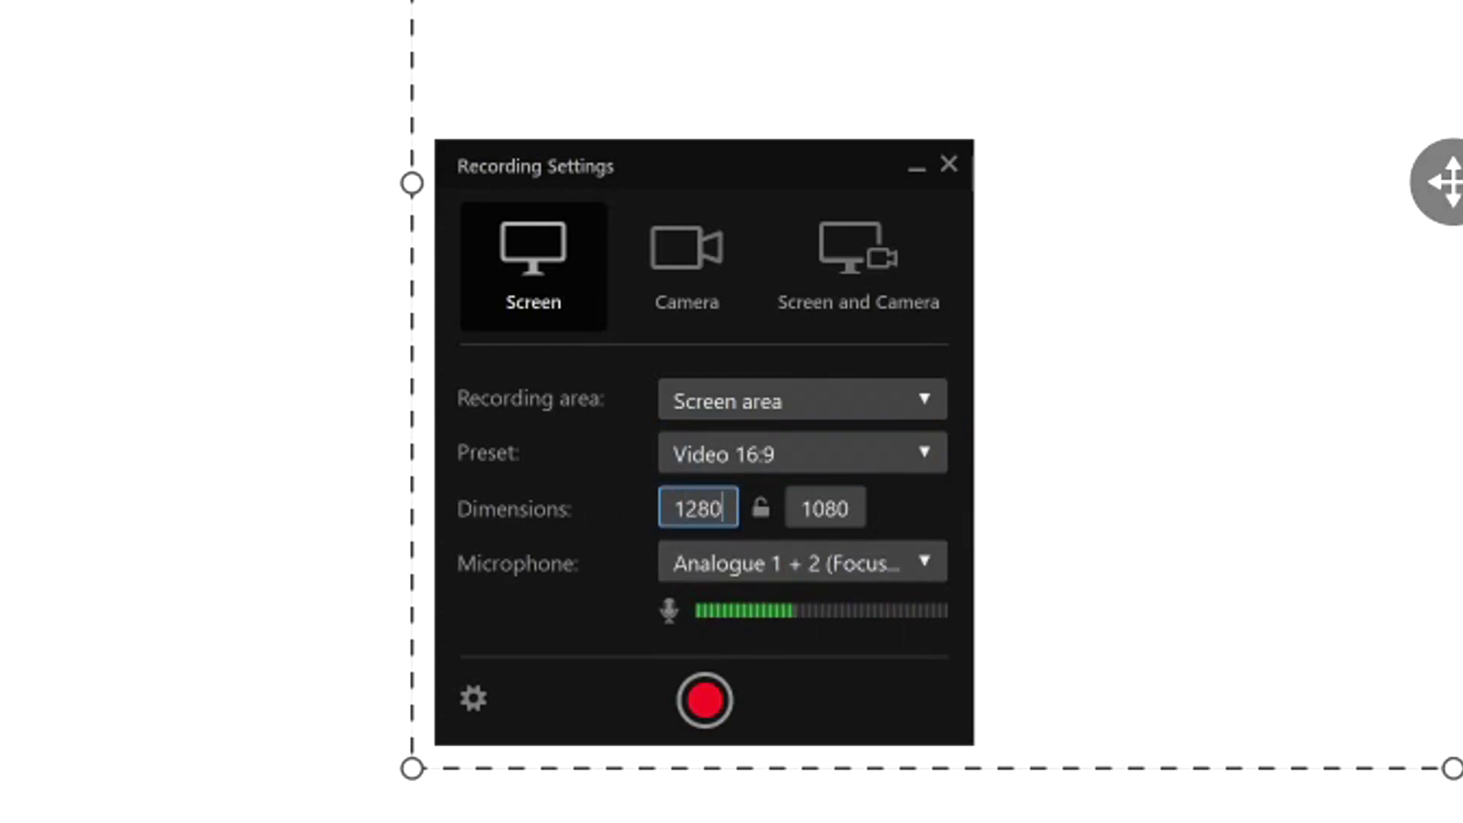
pyautogui.press('Tab')
pyautogui.write('720')
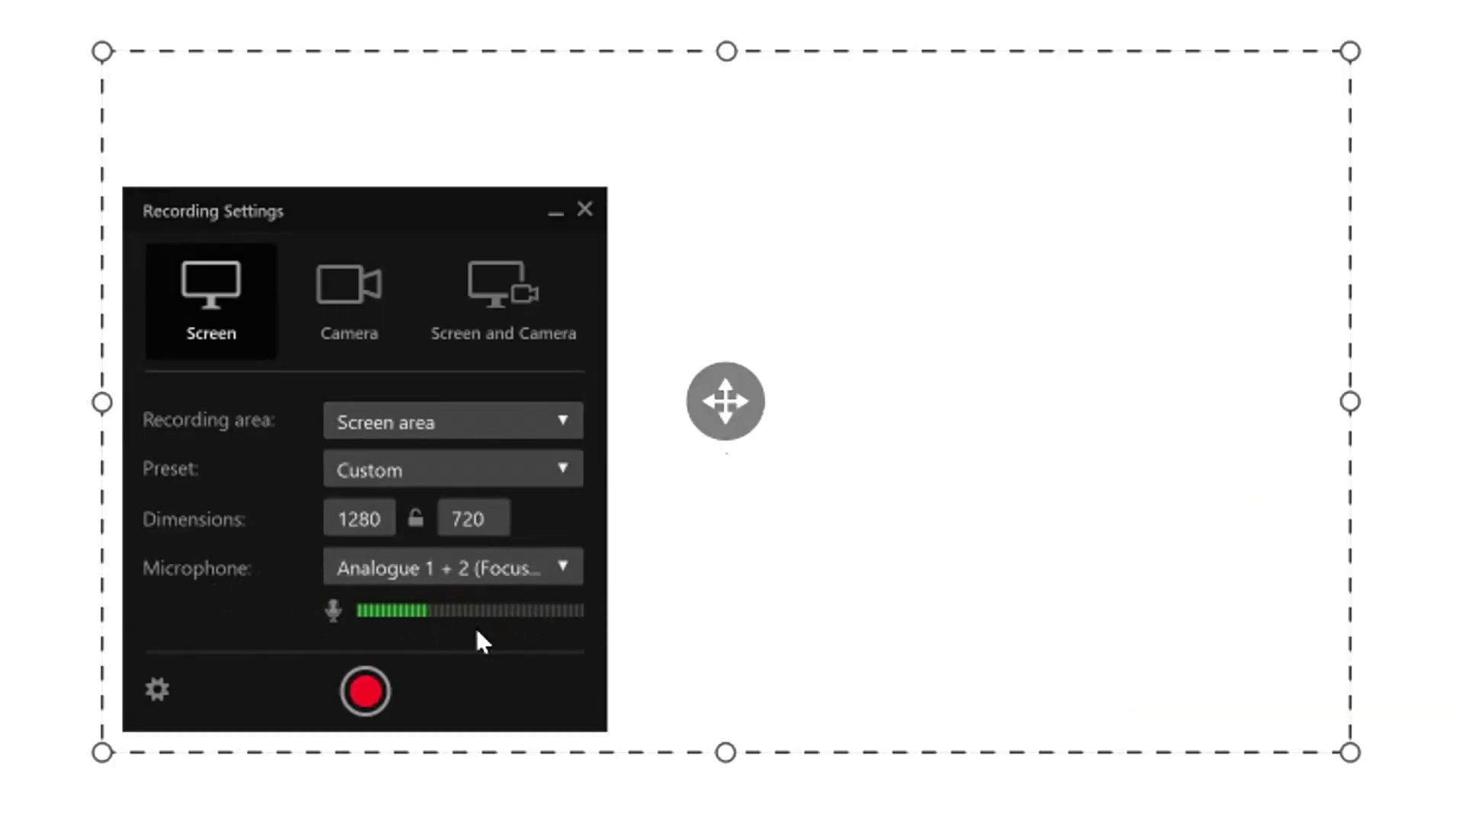
# Step: Keep the current microphone and switch the capture mode to Screen and Camera
pyautogui.click(417, 582)
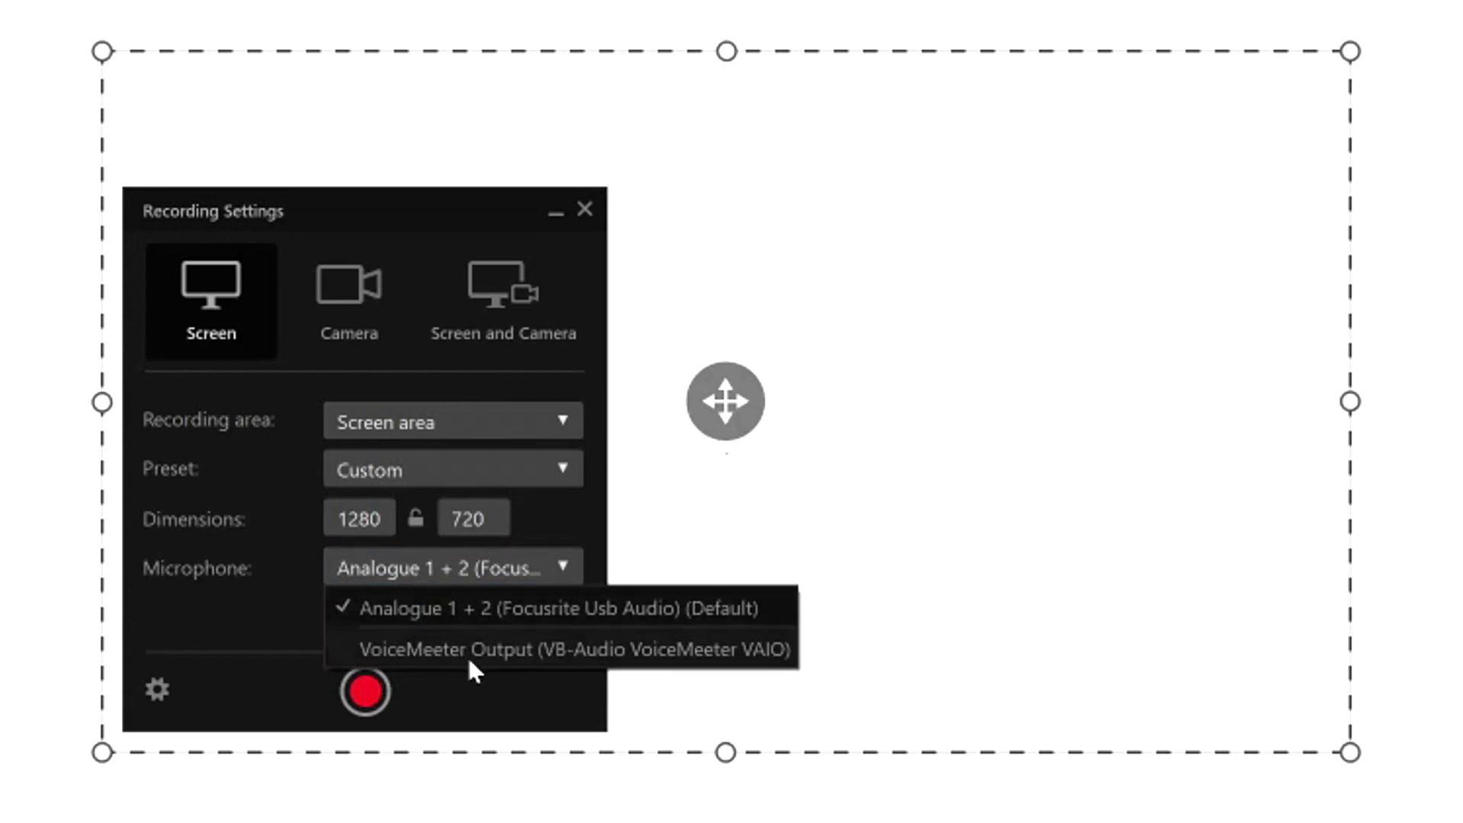
pyautogui.click(366, 582)
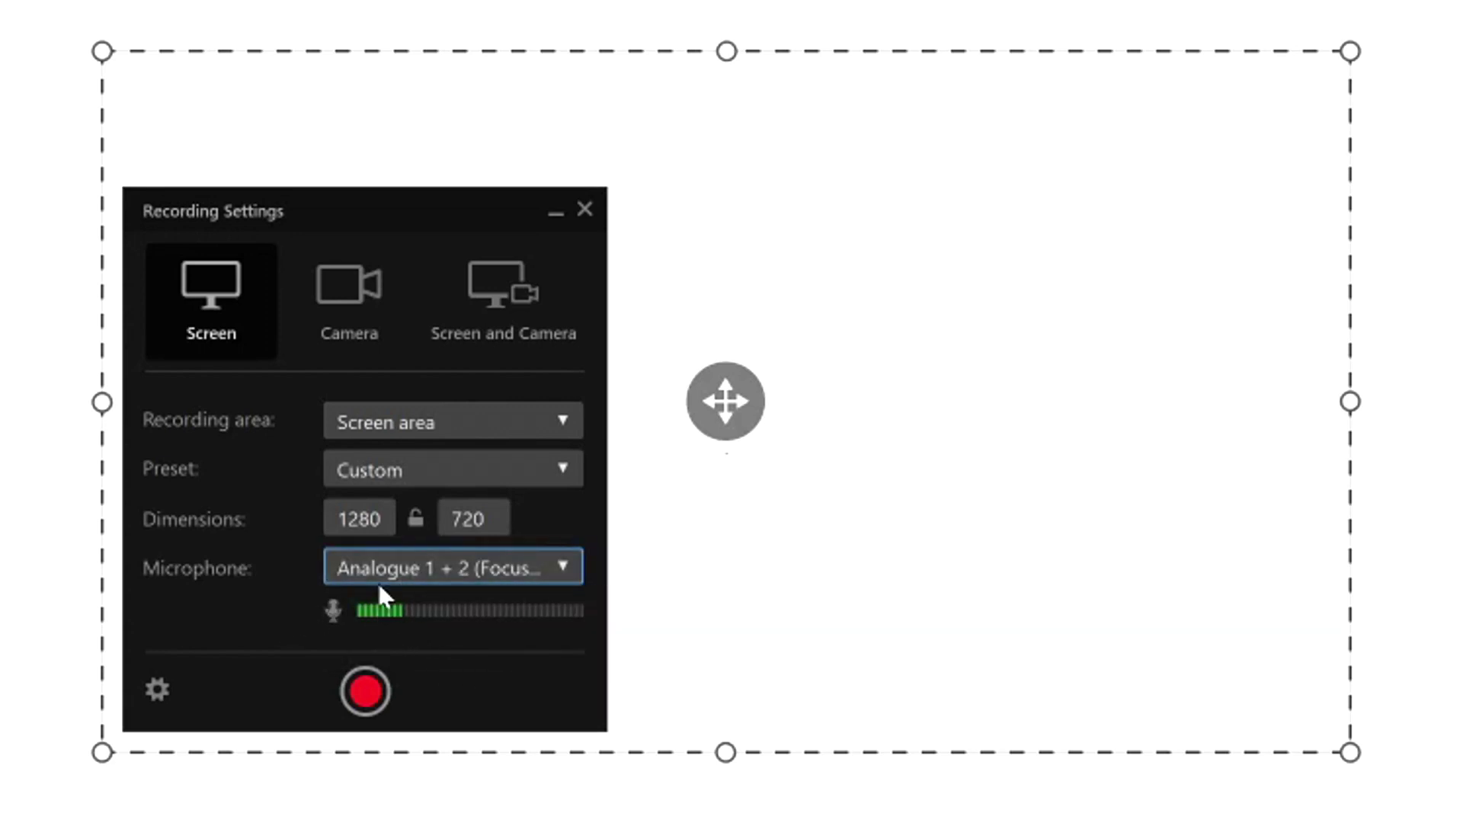
pyautogui.click(420, 565)
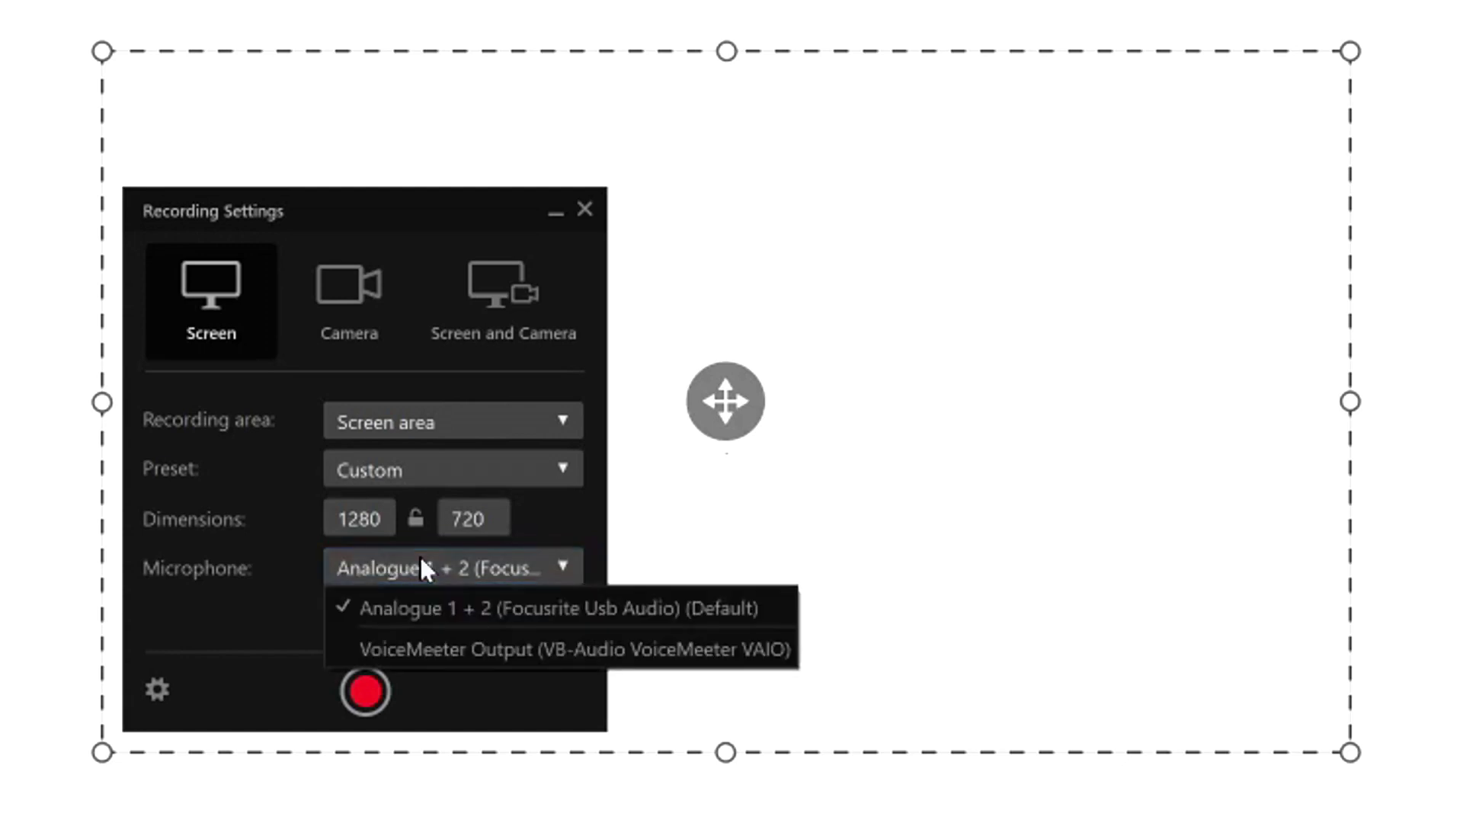
pyautogui.click(301, 580)
pyautogui.click(343, 317)
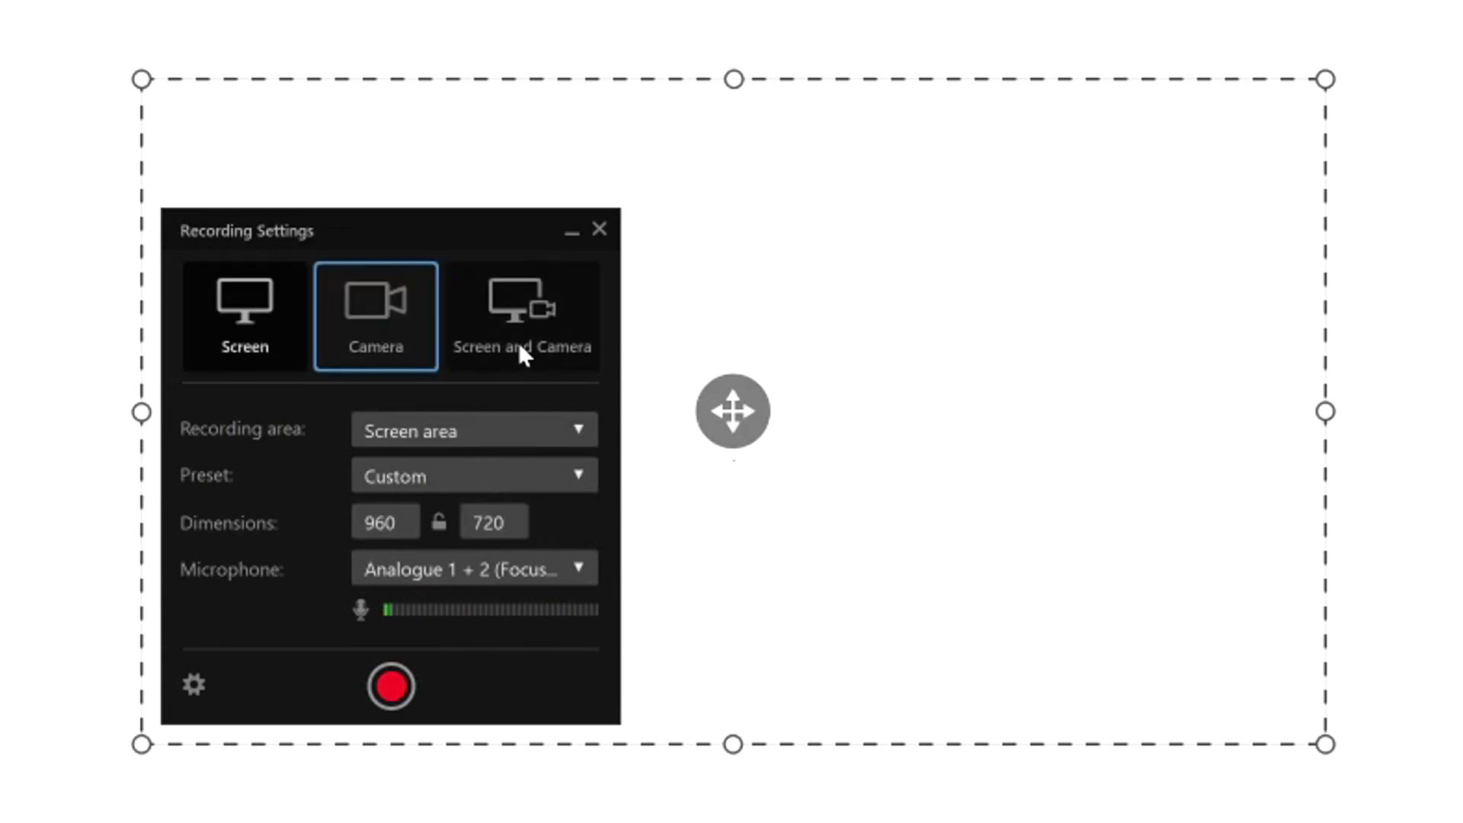
pyautogui.click(528, 315)
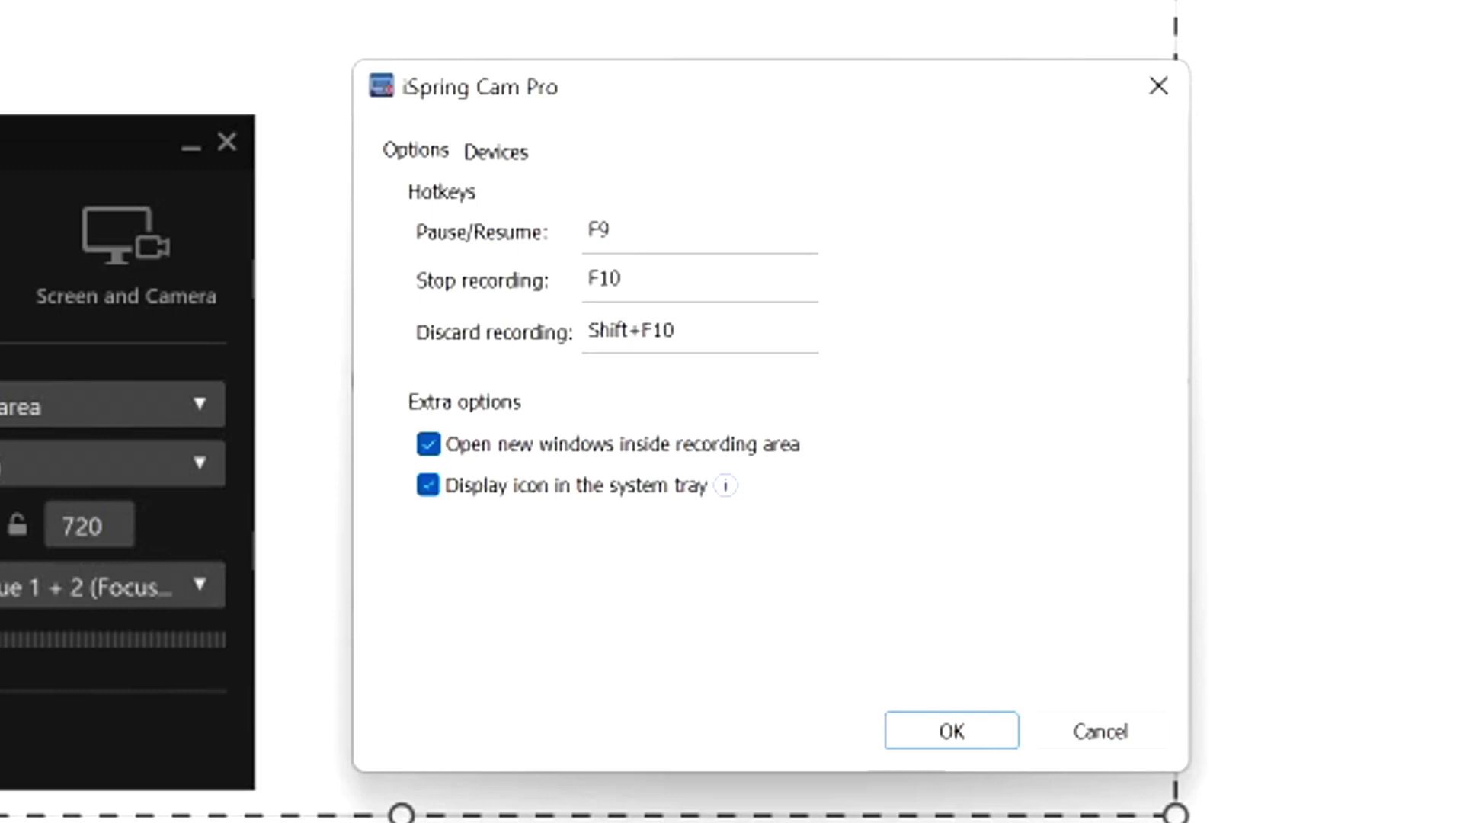
# Step: Review the camera and microphone options on the Devices tab of the settings
pyautogui.click(506, 157)
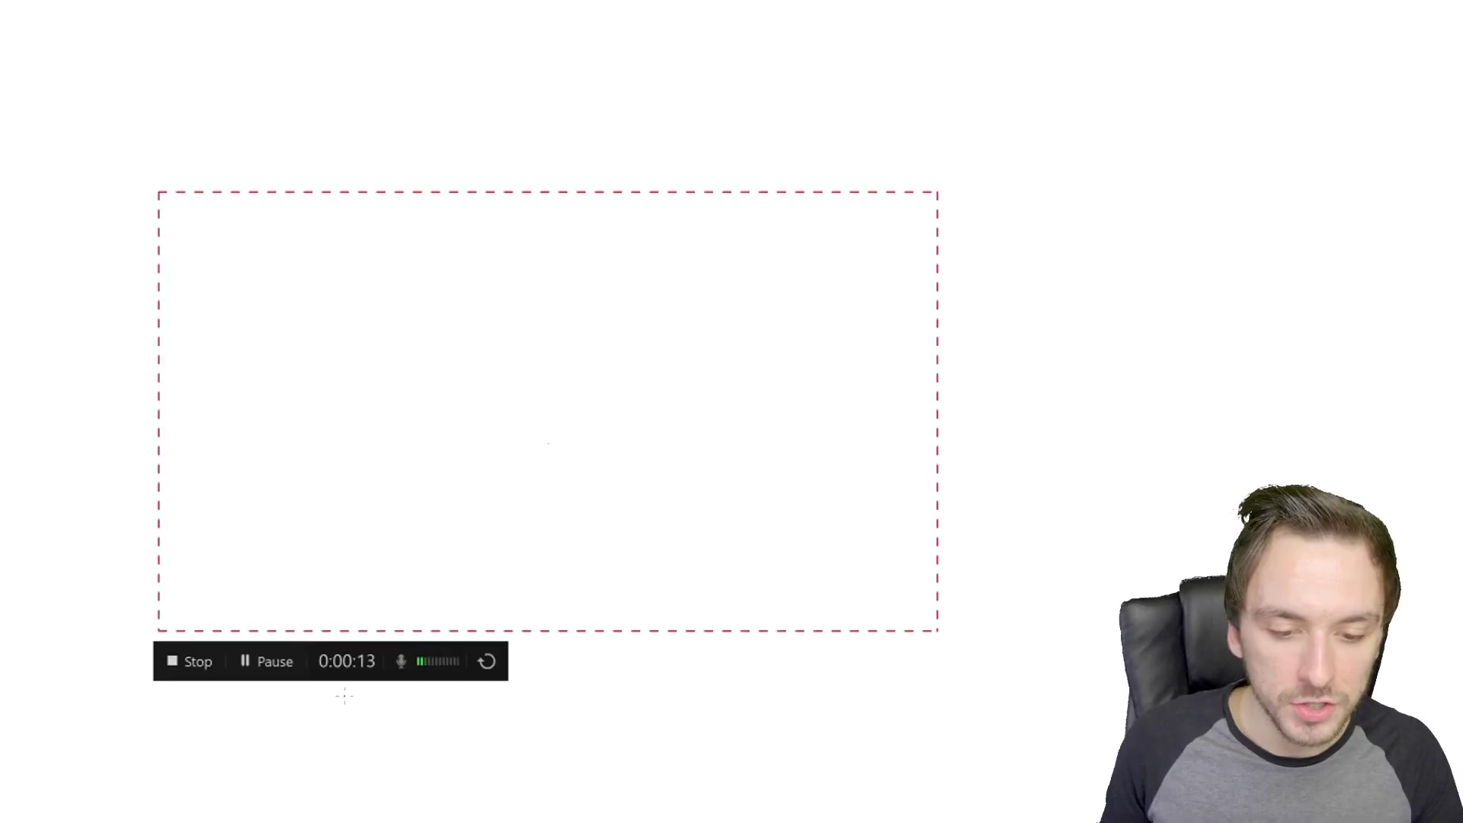
# Step: Pause and resume the recording once, then stop it at about 0:24
pyautogui.click(256, 664)
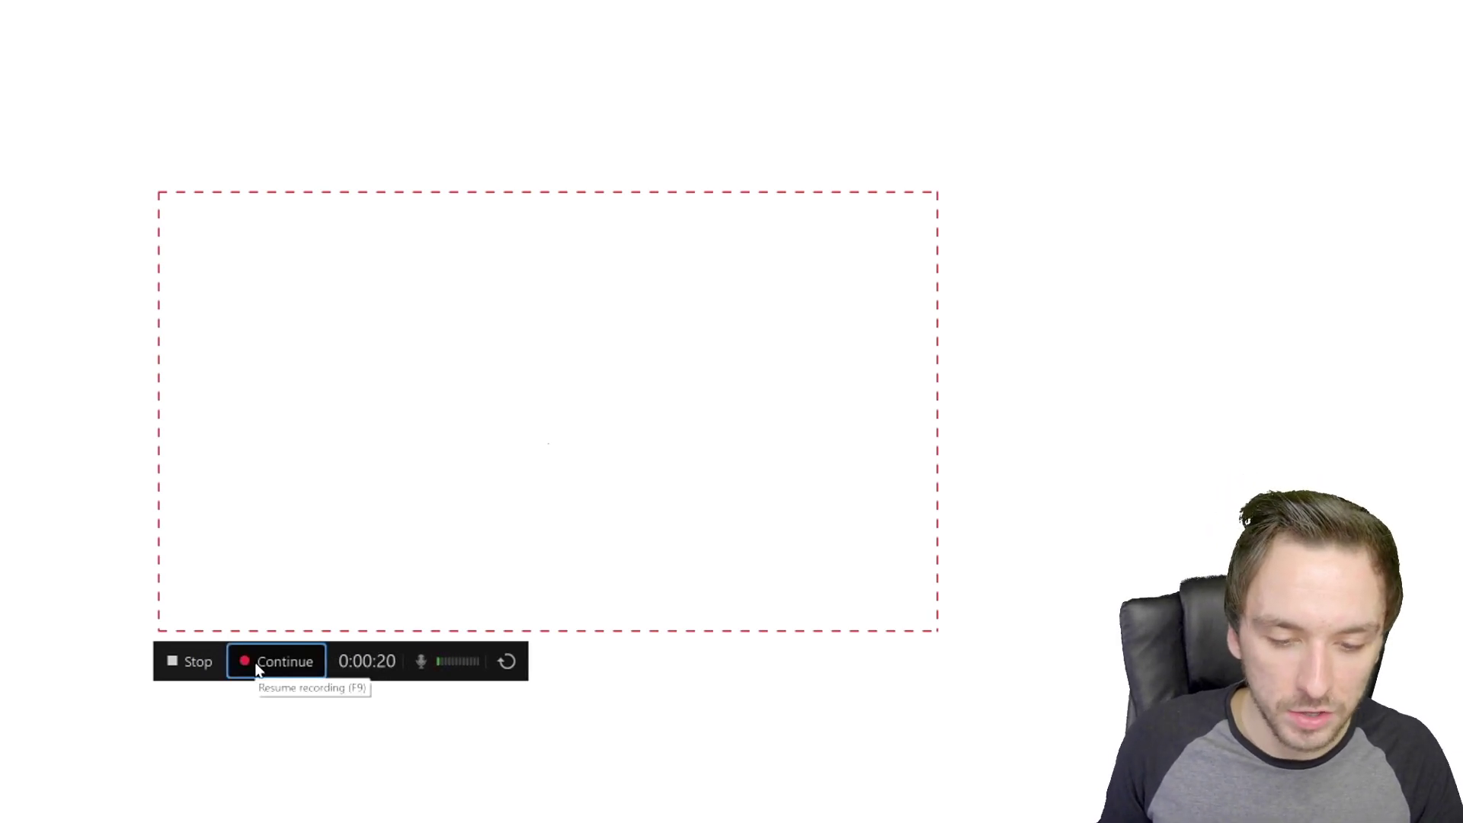
pyautogui.click(259, 663)
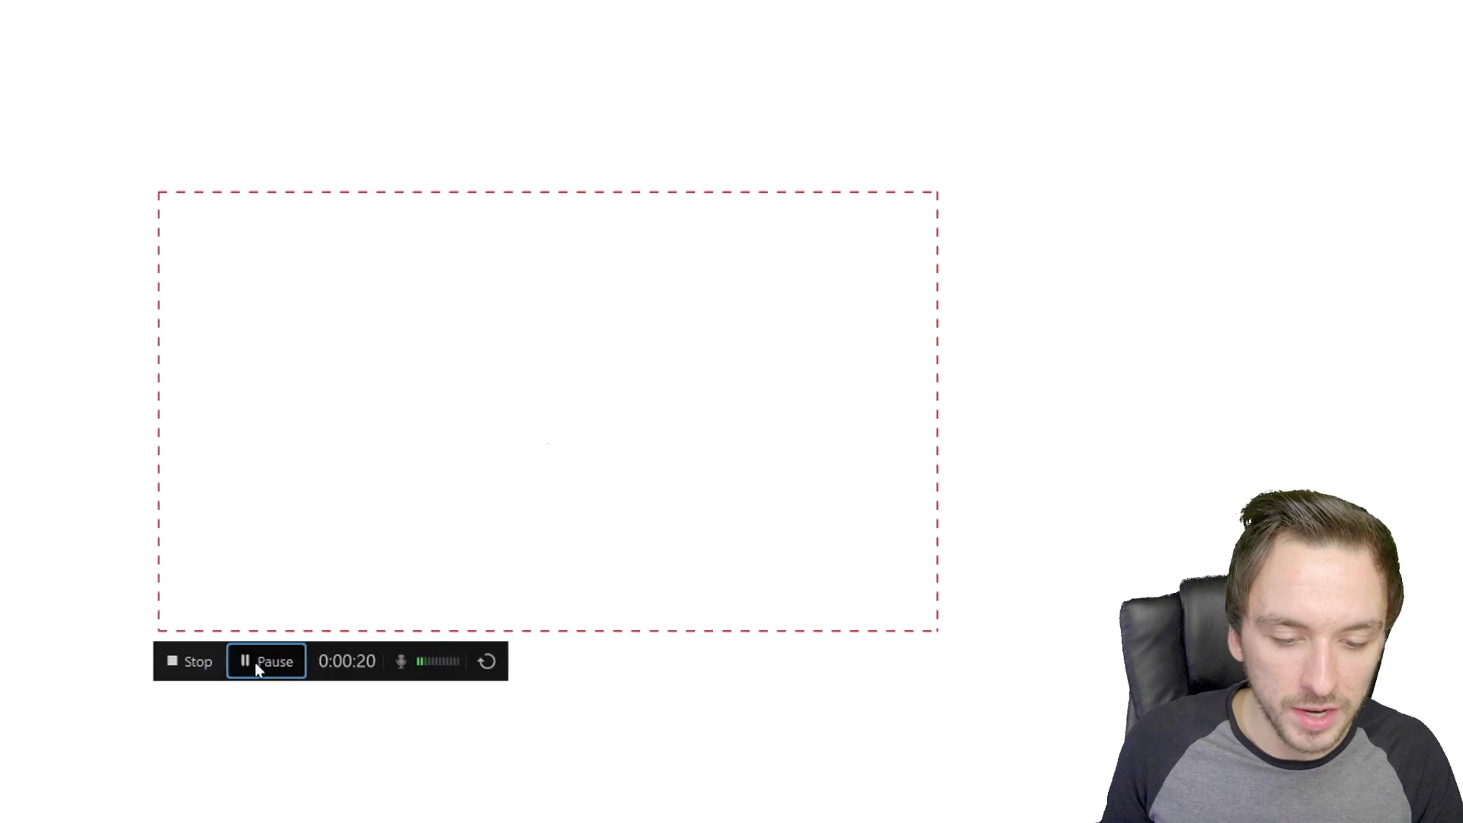
pyautogui.click(173, 663)
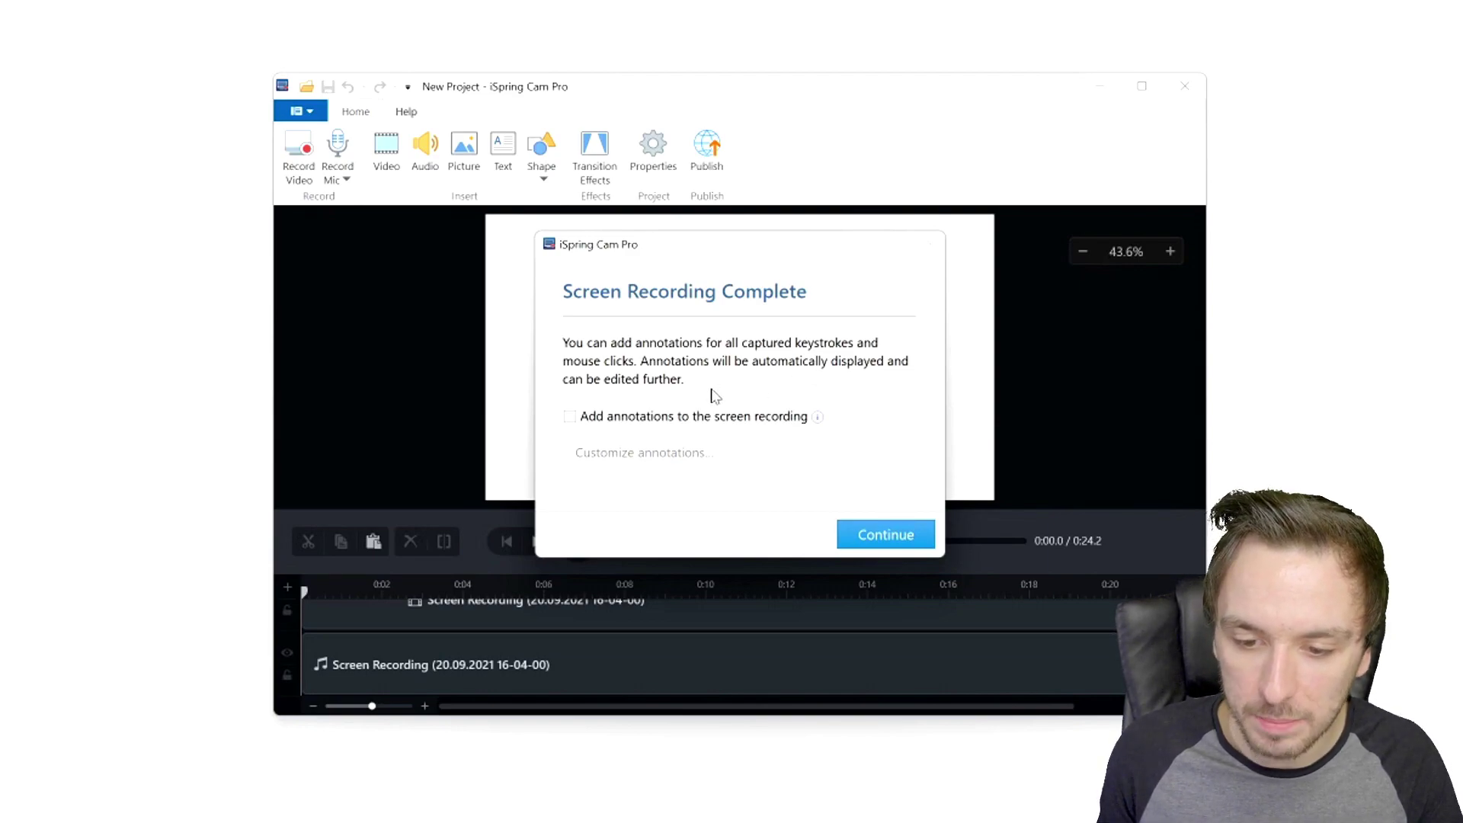
# Step: Enable keystroke and click annotations, keeping the Blue profile and Segoe UI font
pyautogui.click(672, 427)
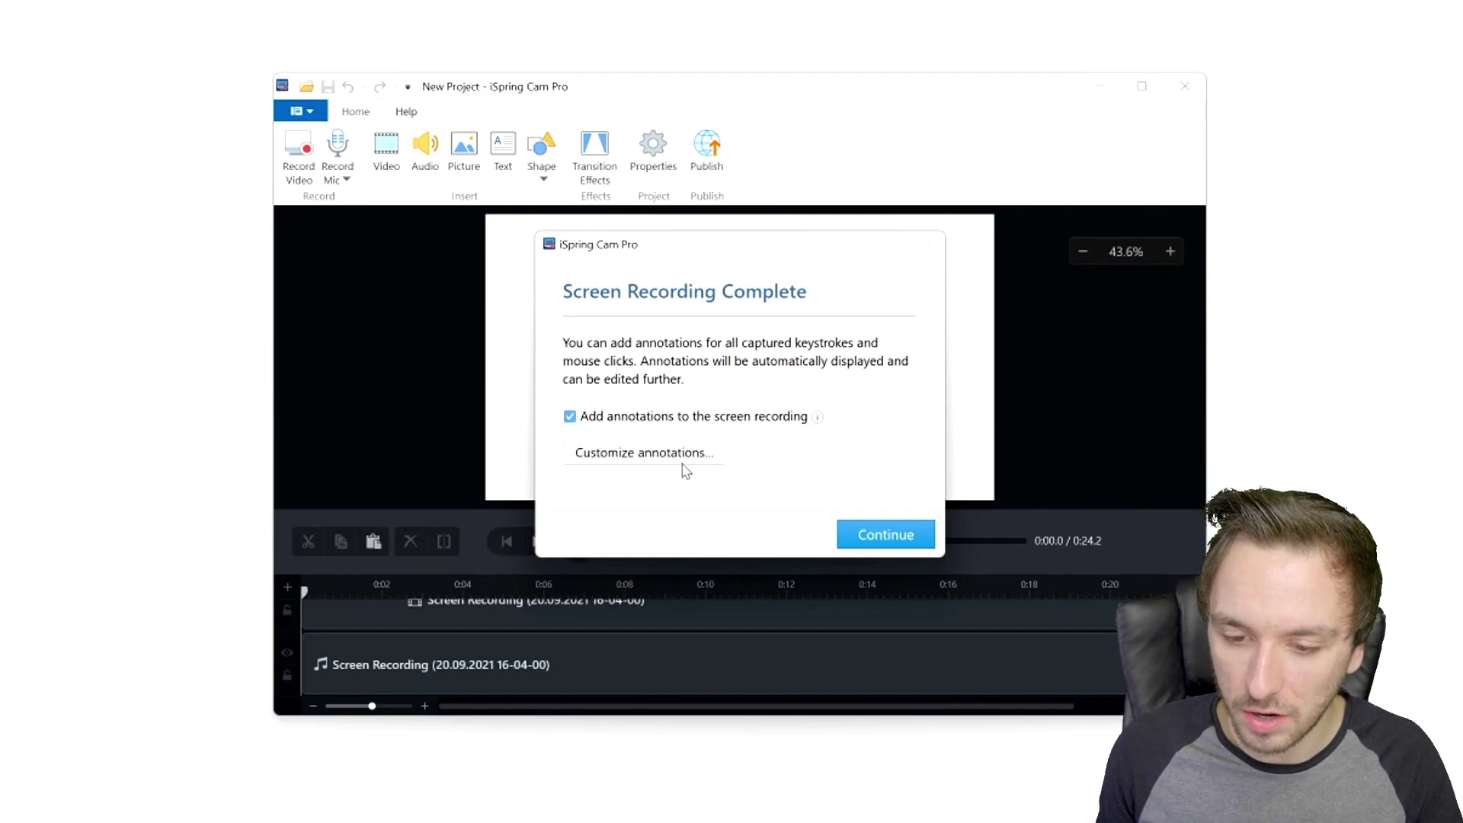
pyautogui.click(644, 453)
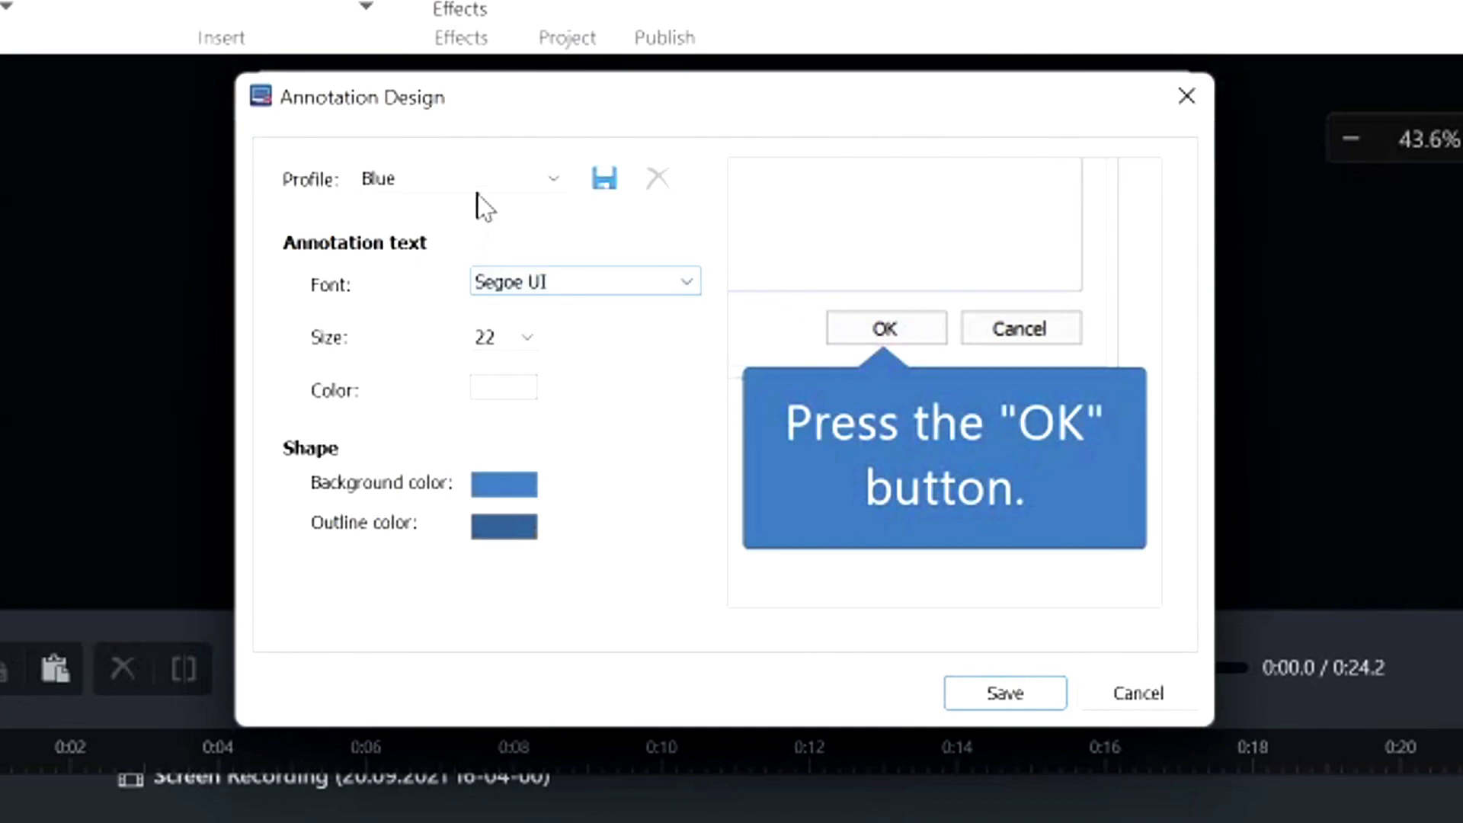
pyautogui.click(480, 187)
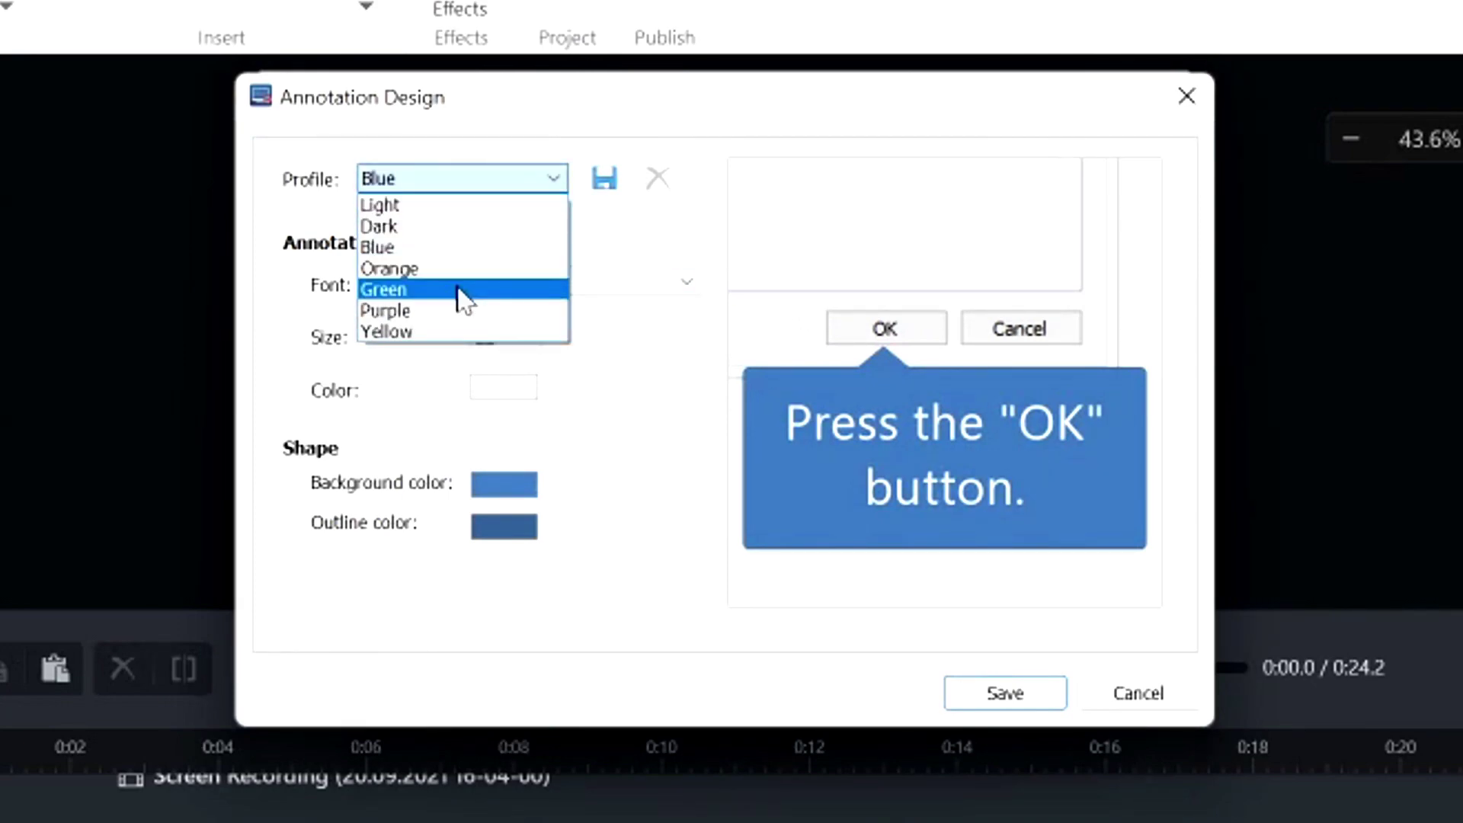
pyautogui.click(465, 250)
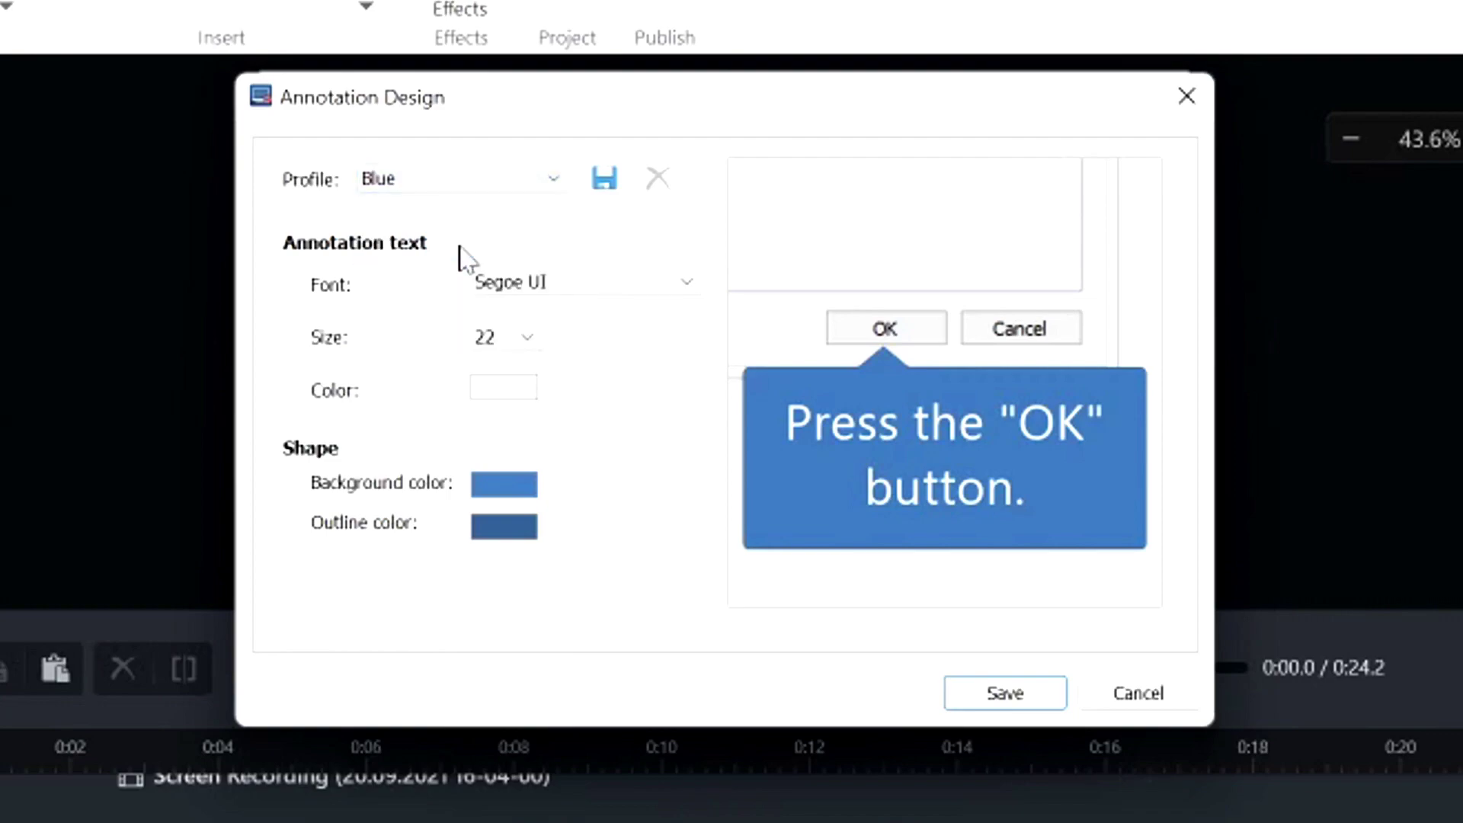
pyautogui.click(570, 286)
pyautogui.click(565, 284)
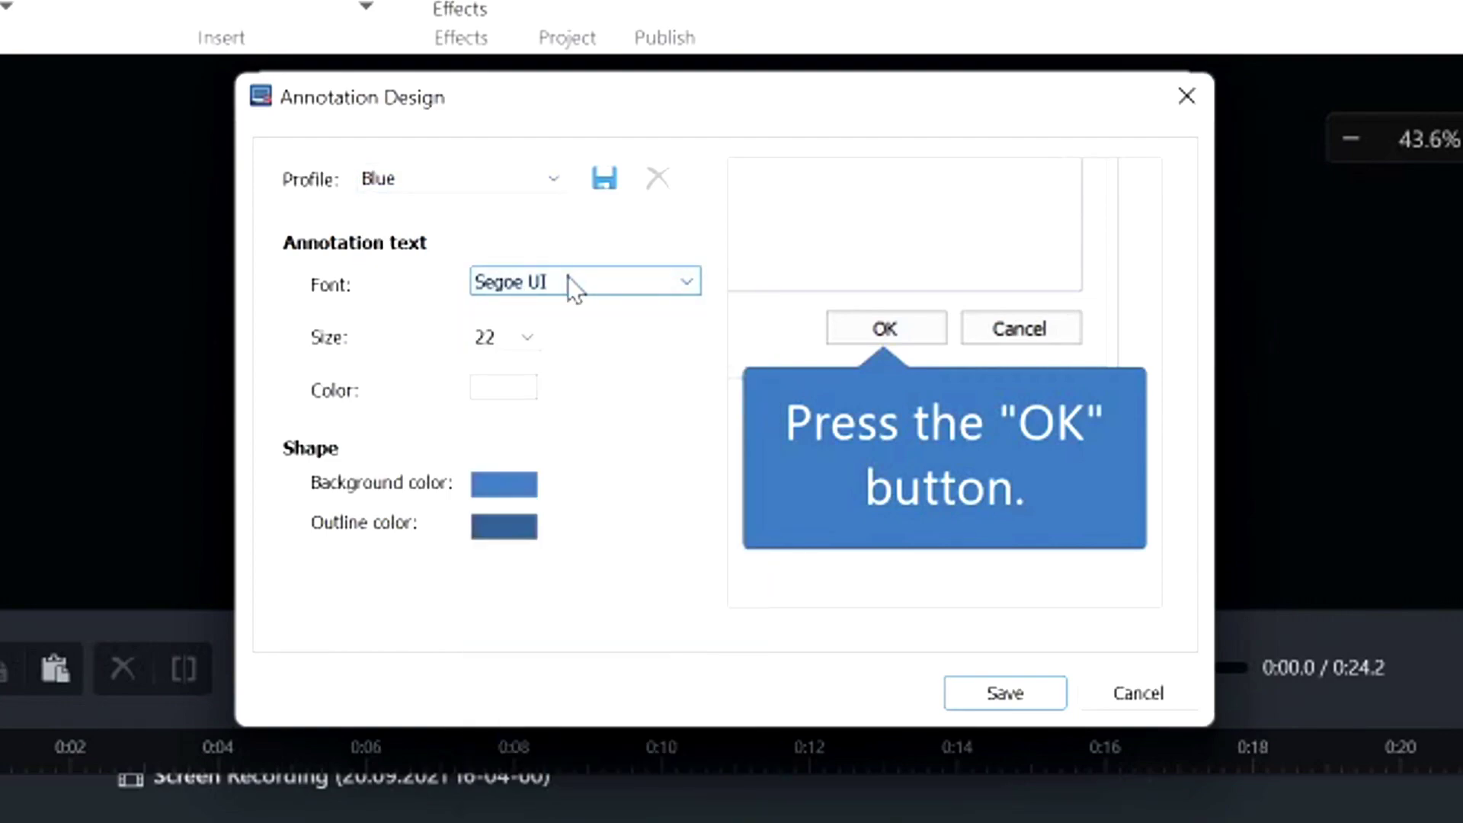
# Step: Keep text size 22, apply a dark blue outline colour, and save the annotation design
pyautogui.click(527, 336)
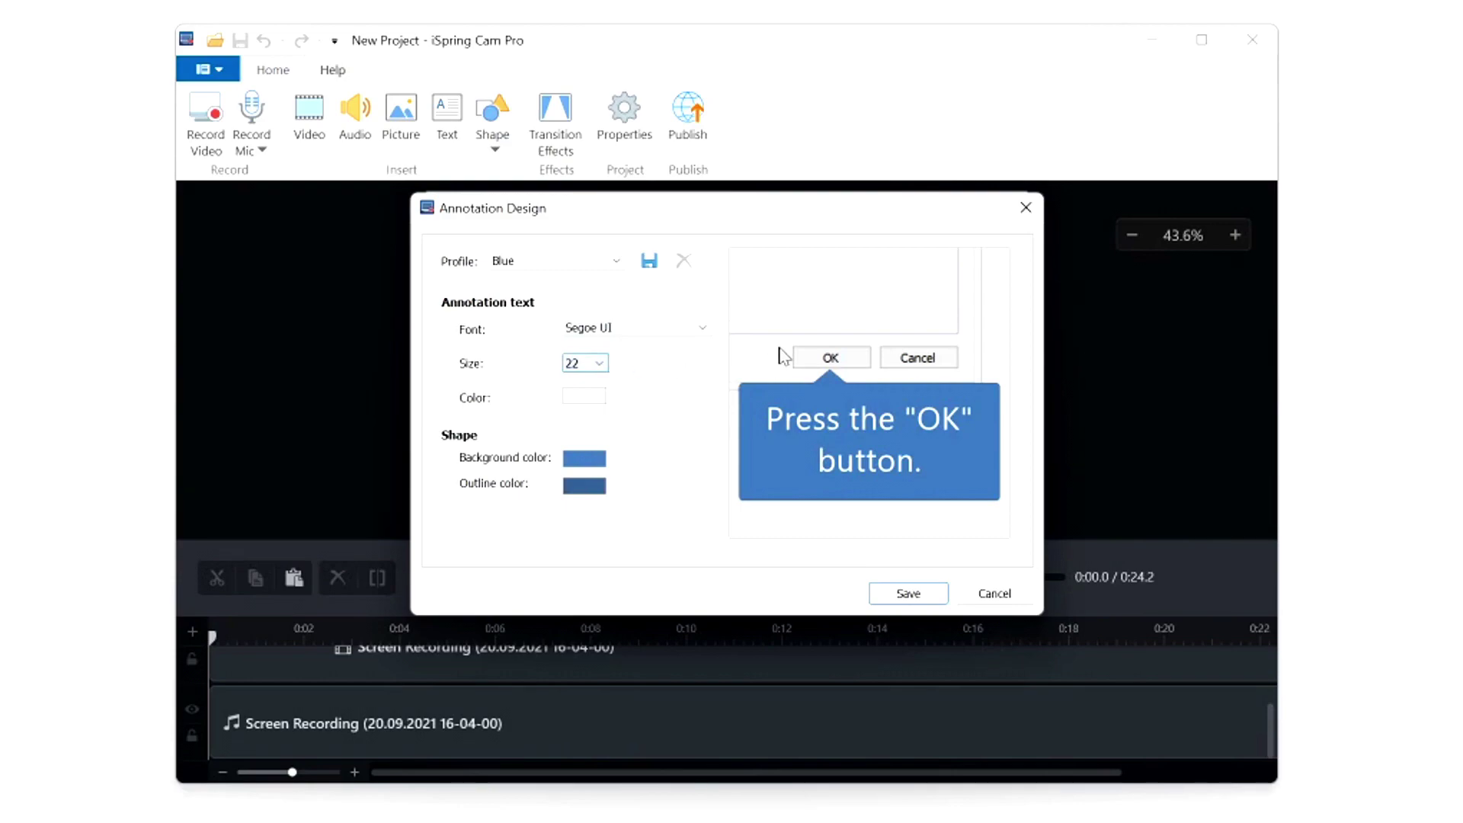
pyautogui.click(595, 369)
pyautogui.click(593, 370)
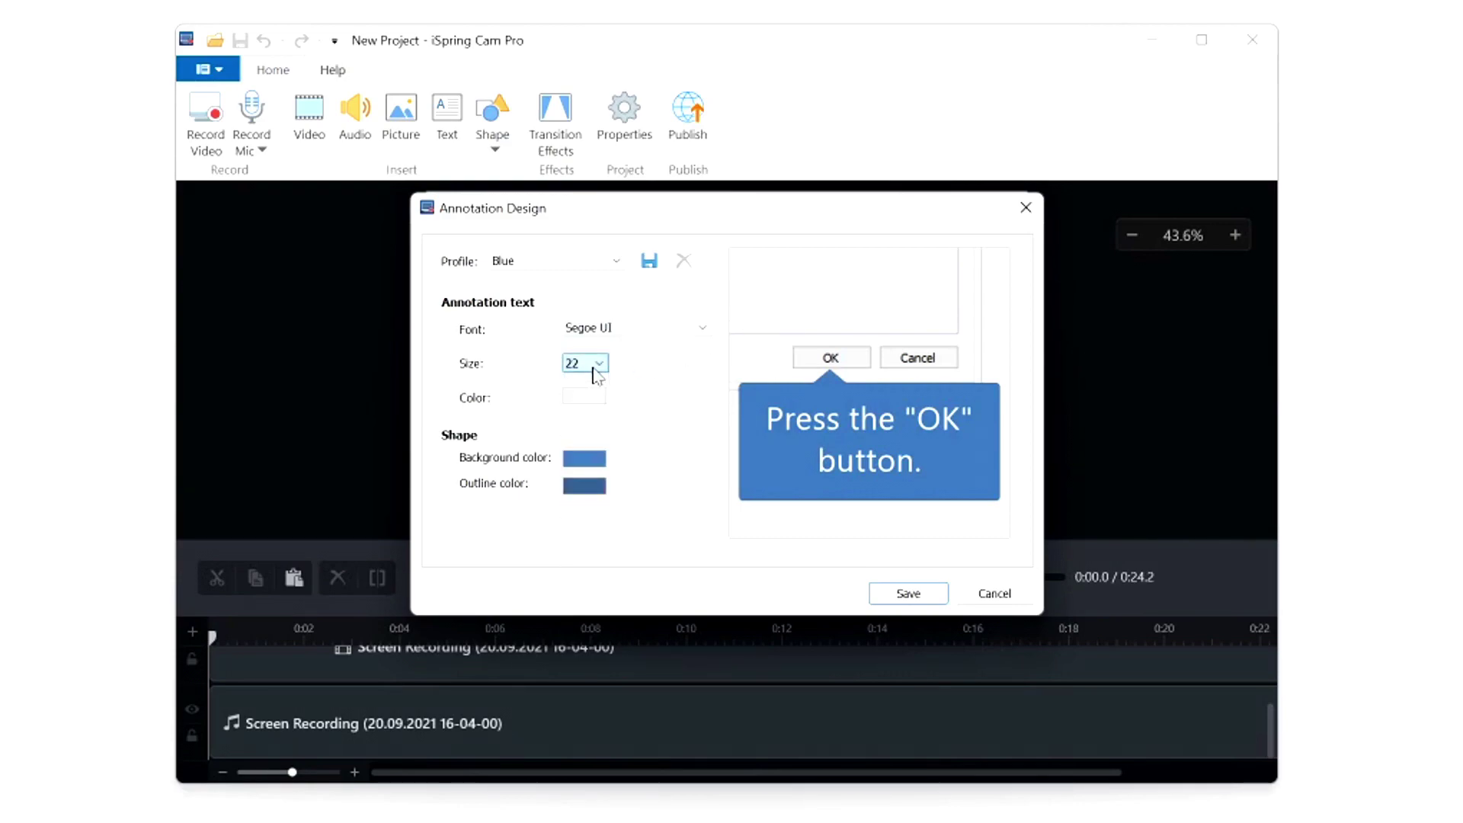
pyautogui.click(584, 488)
pyautogui.click(821, 581)
pyautogui.click(621, 328)
pyautogui.click(602, 338)
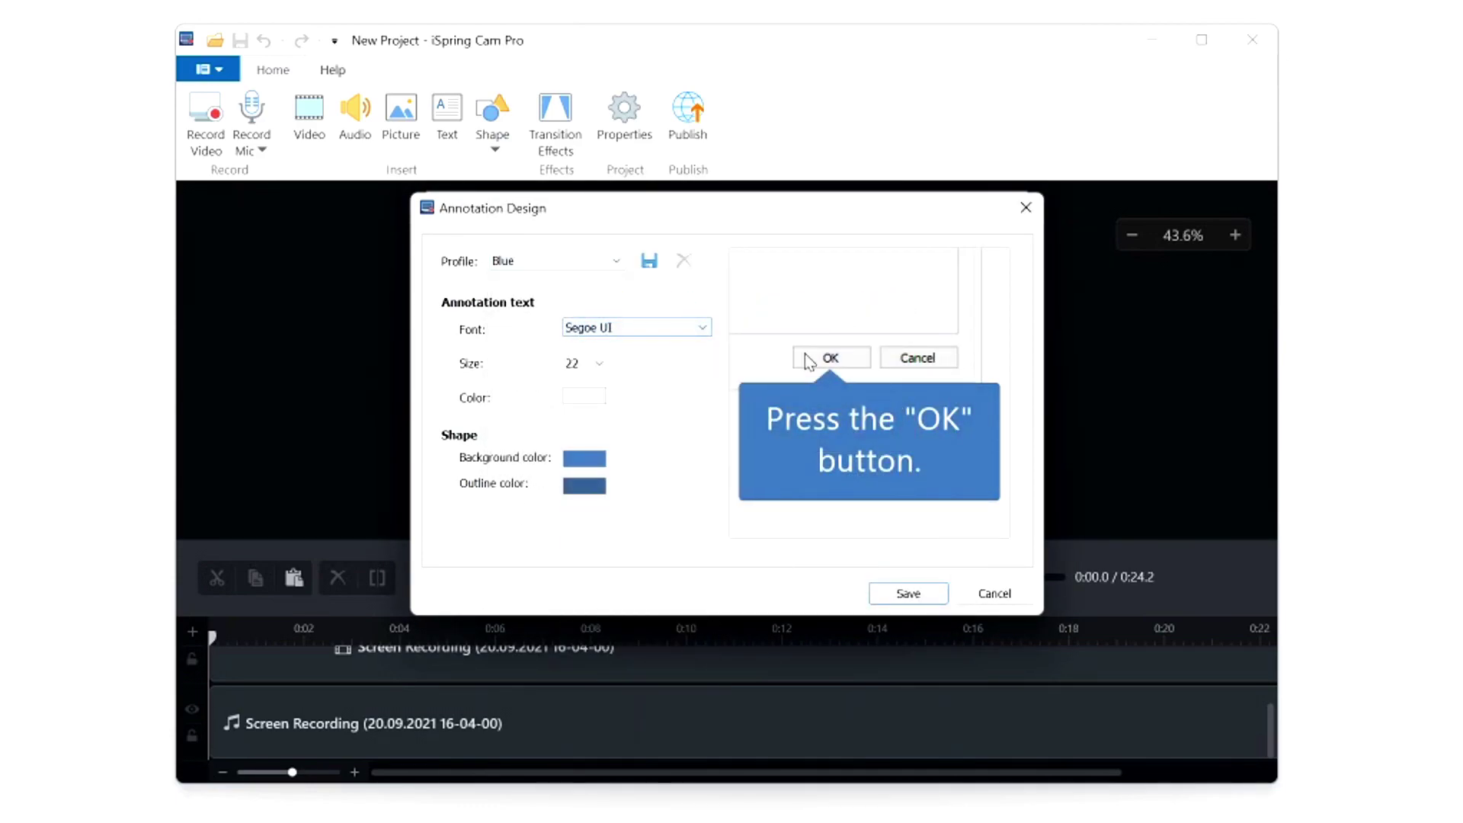
pyautogui.click(888, 596)
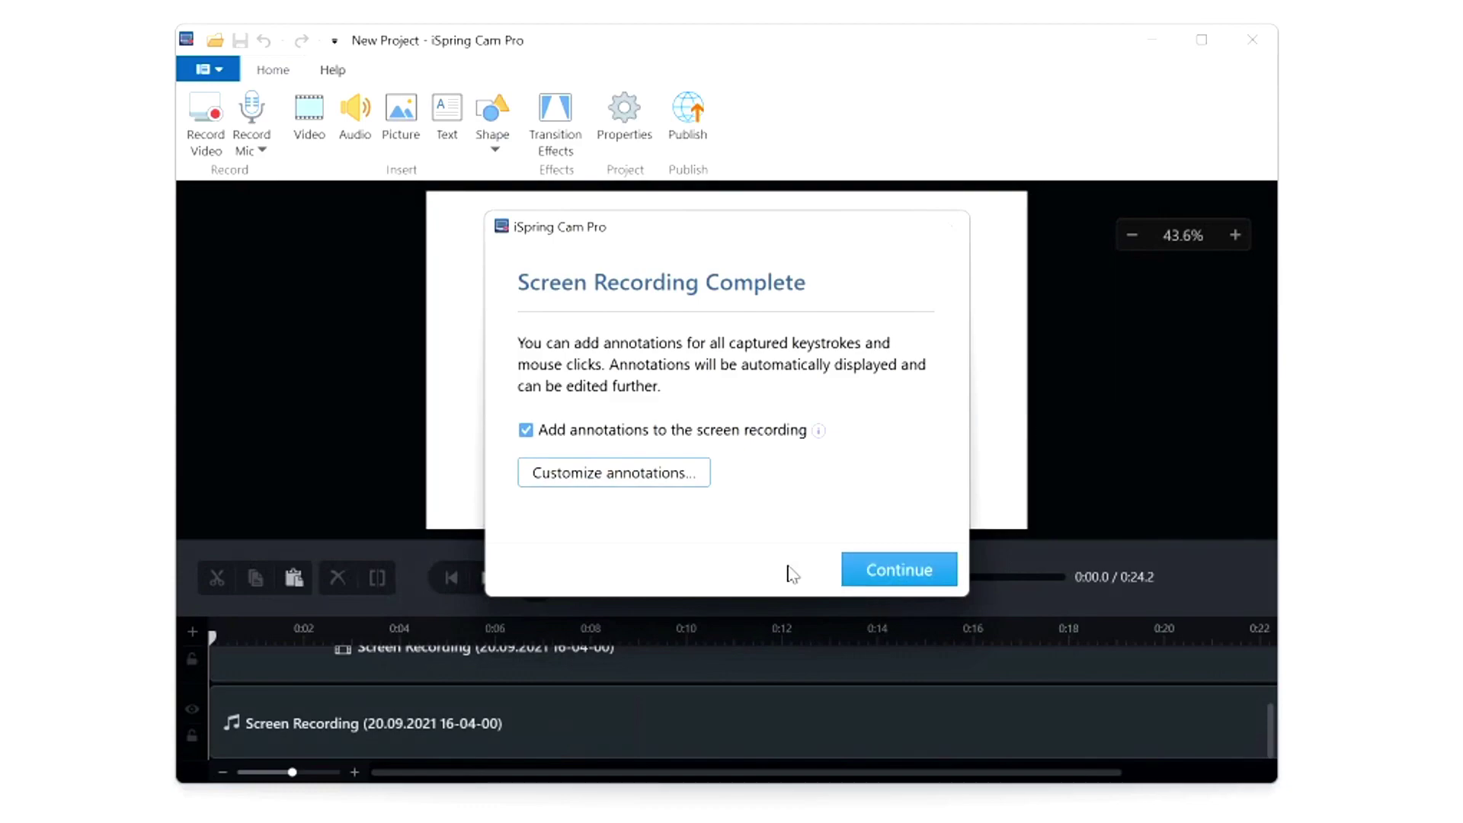
# Step: Continue to the editor, briefly play the Getting Started video, then close it
pyautogui.click(884, 573)
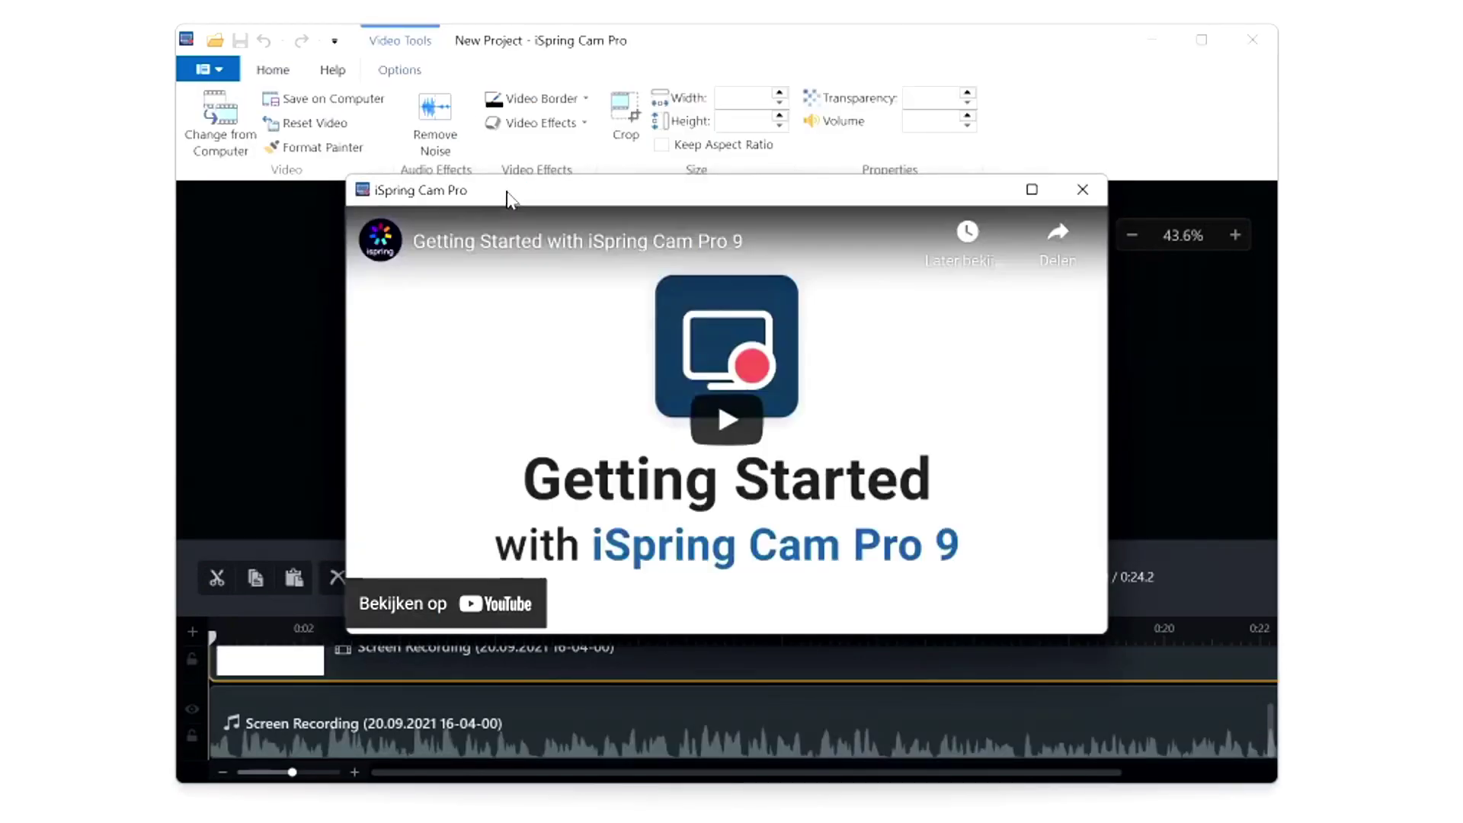
pyautogui.click(743, 423)
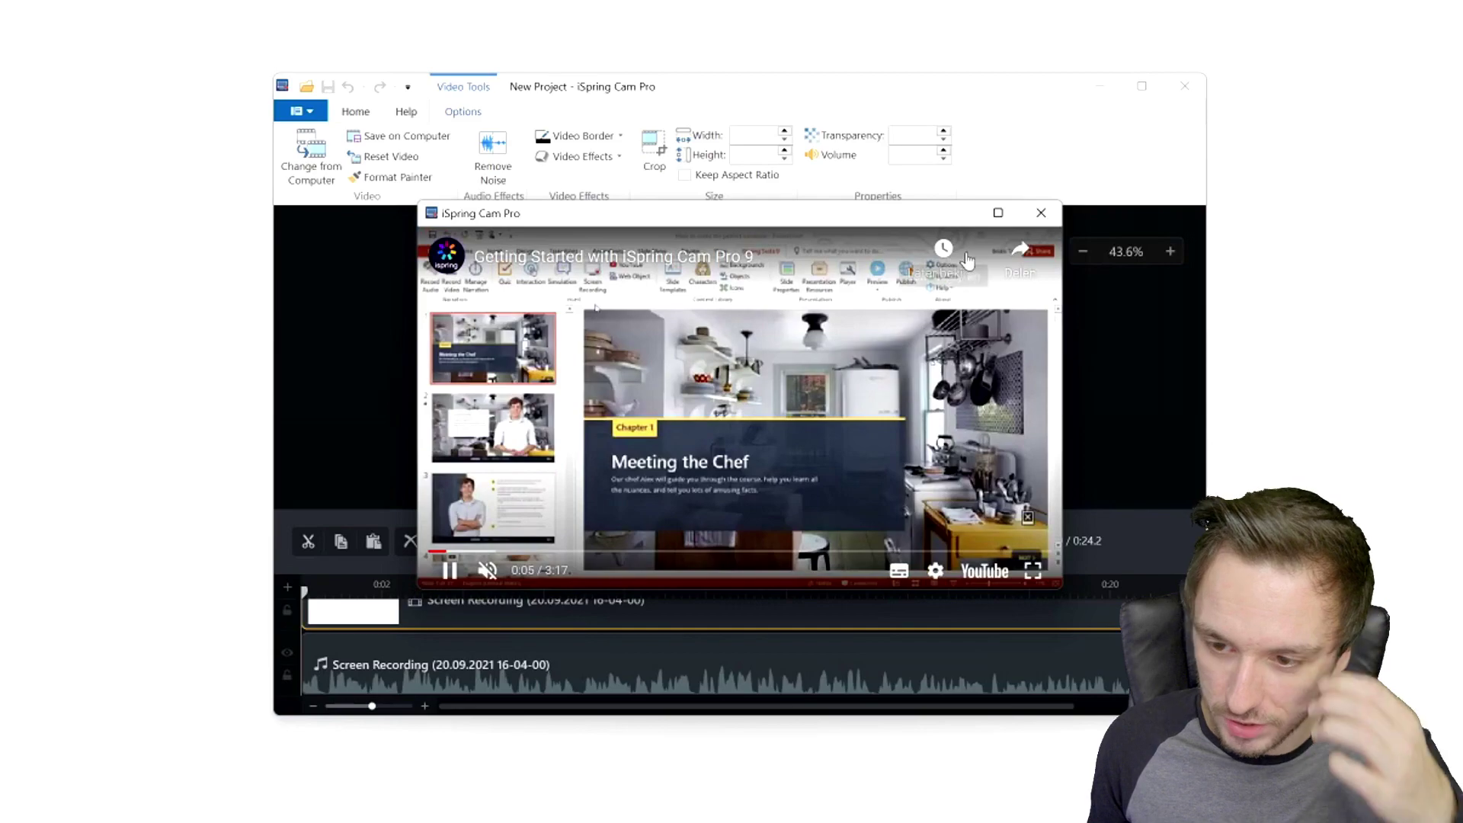
pyautogui.click(1040, 212)
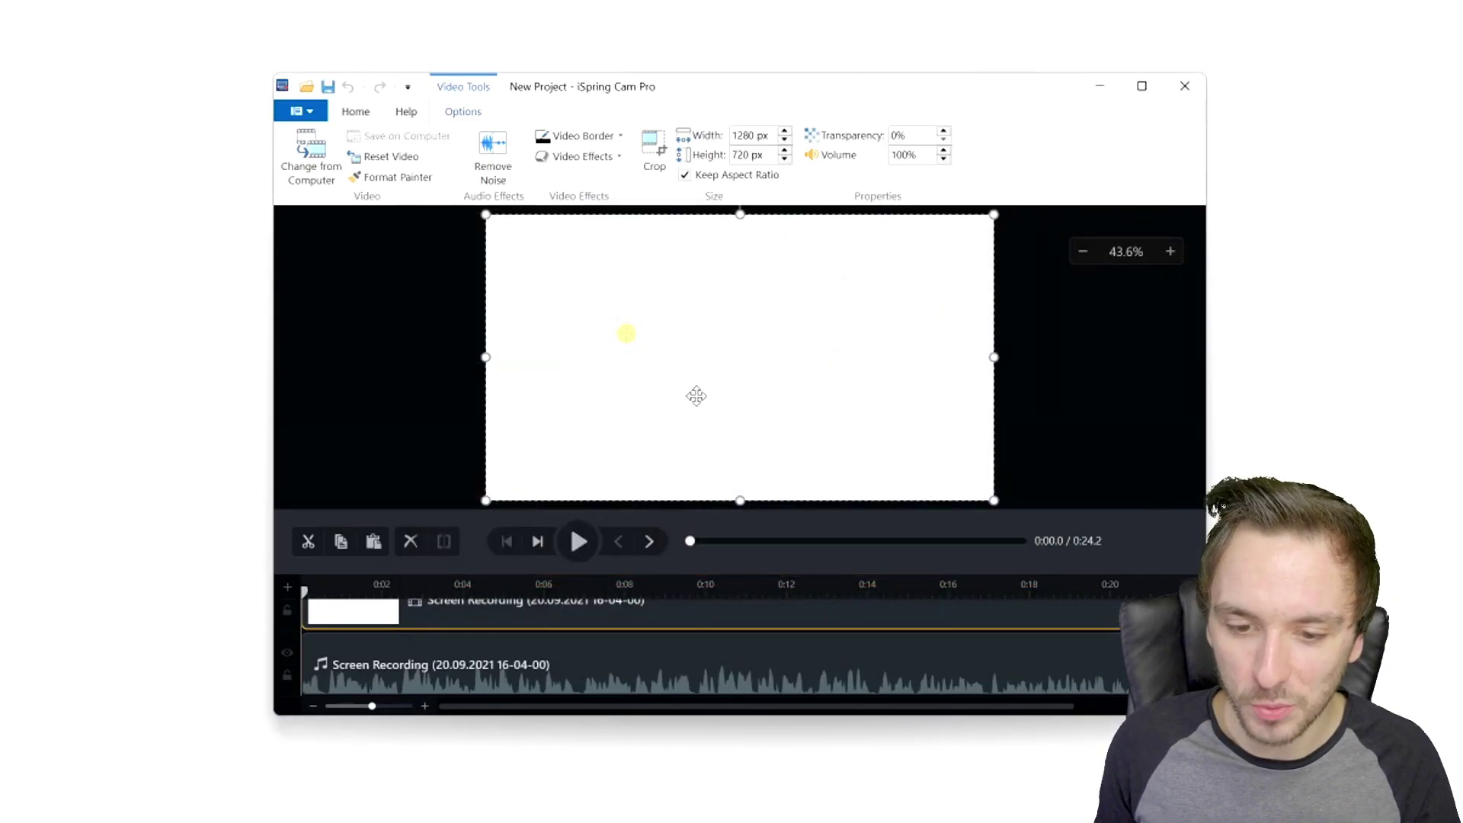
# Step: Move and resize the editor window, then maximize it to full screen
pyautogui.moveTo(606, 90); pyautogui.dragTo(401, 29)
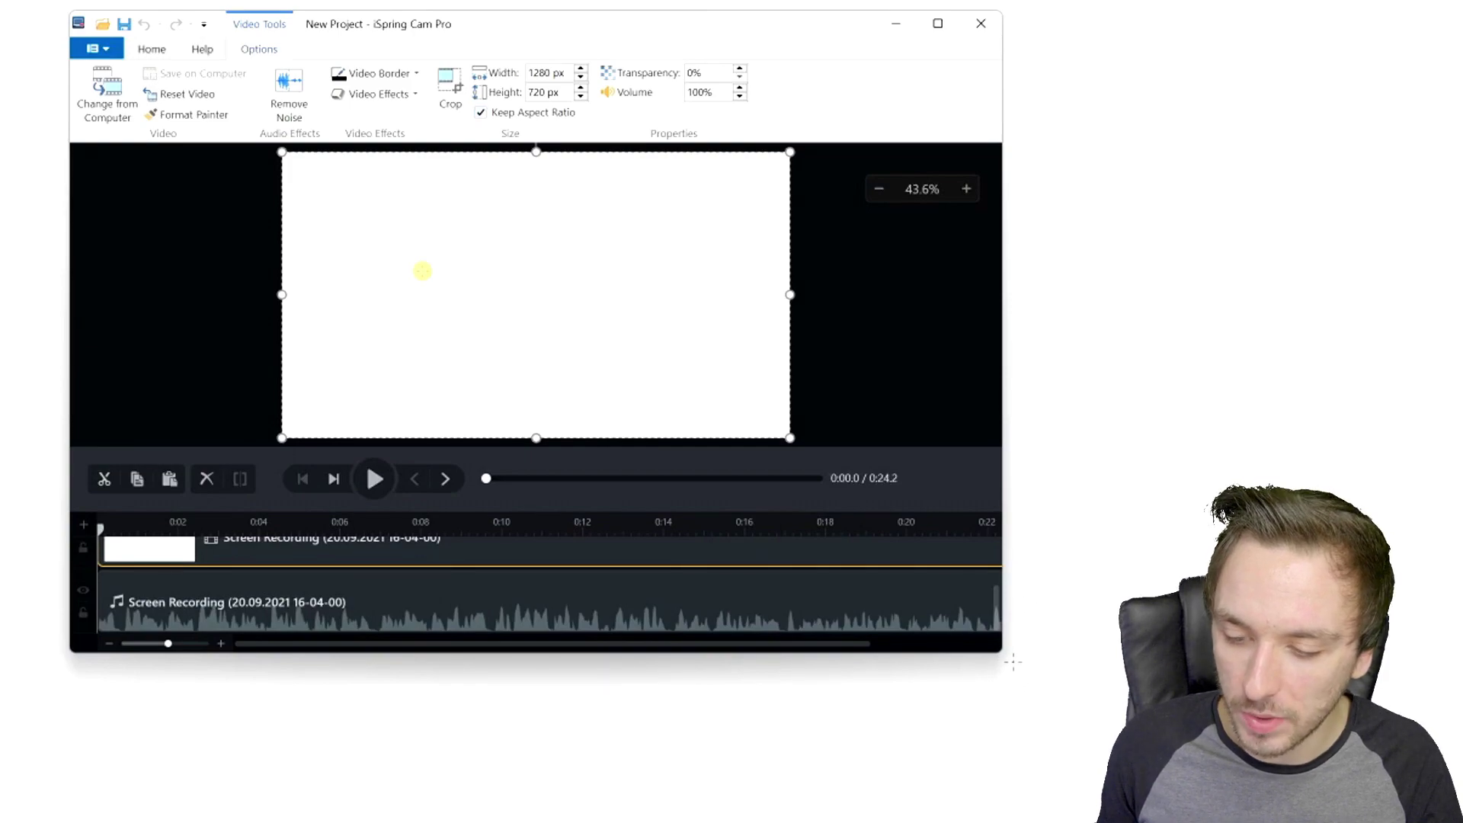
pyautogui.moveTo(994, 657); pyautogui.dragTo(1196, 781)
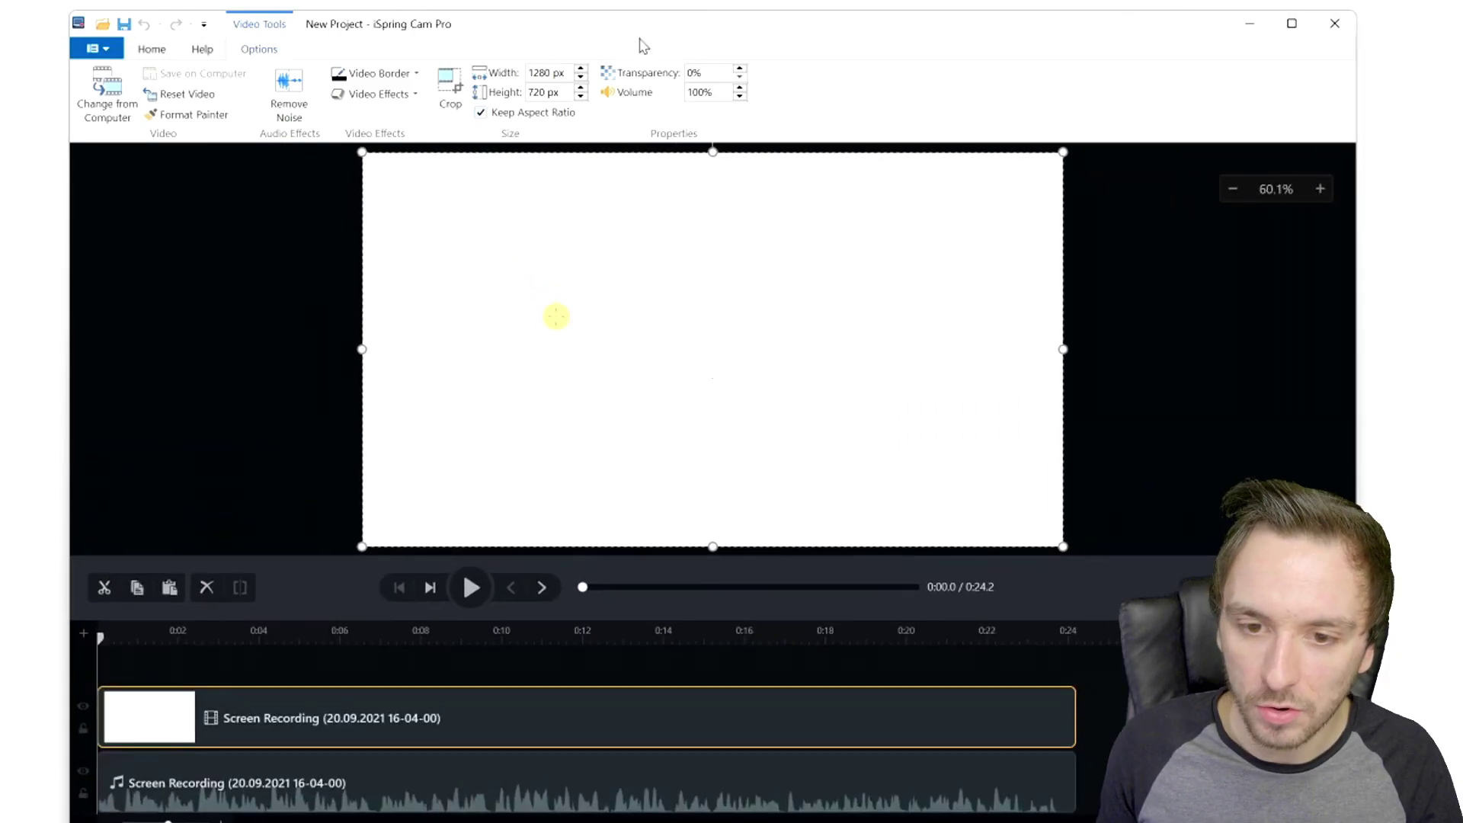
pyautogui.doubleClick(640, 25)
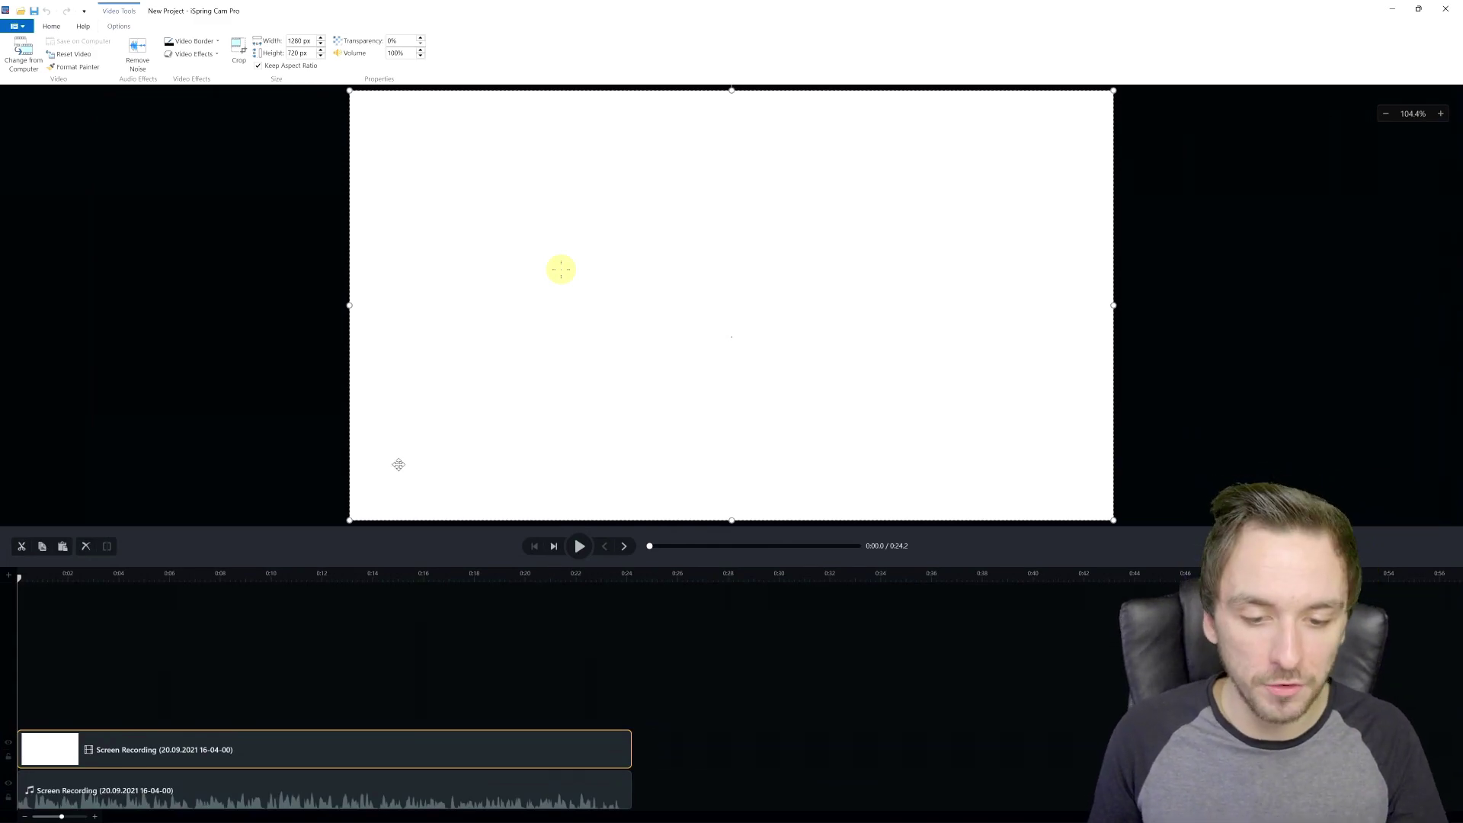
# Step: Toggle selection between the video and audio clips, ending with the video clip selected
pyautogui.click(231, 655)
pyautogui.click(182, 762)
pyautogui.click(183, 791)
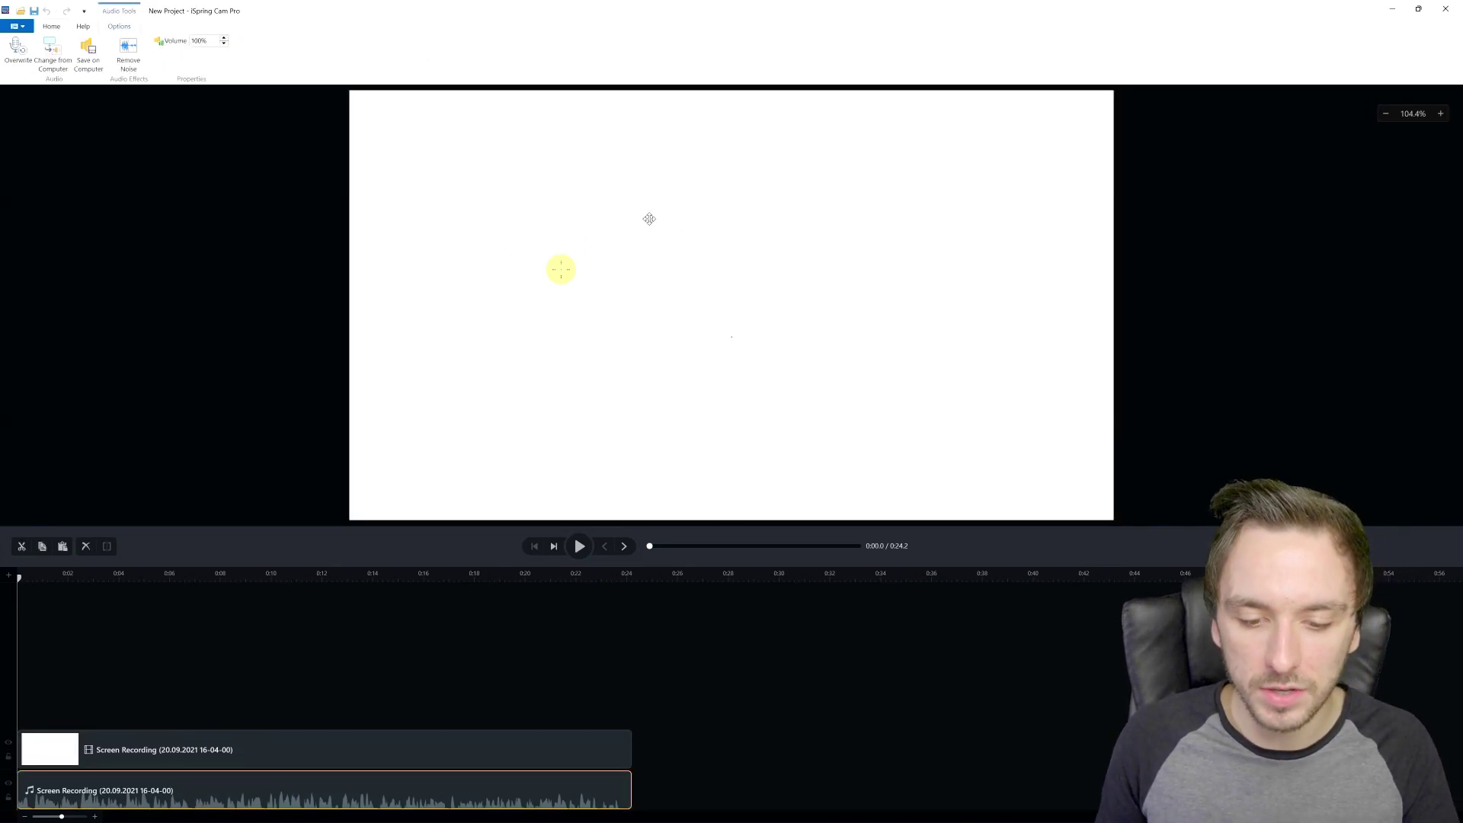
pyautogui.click(351, 690)
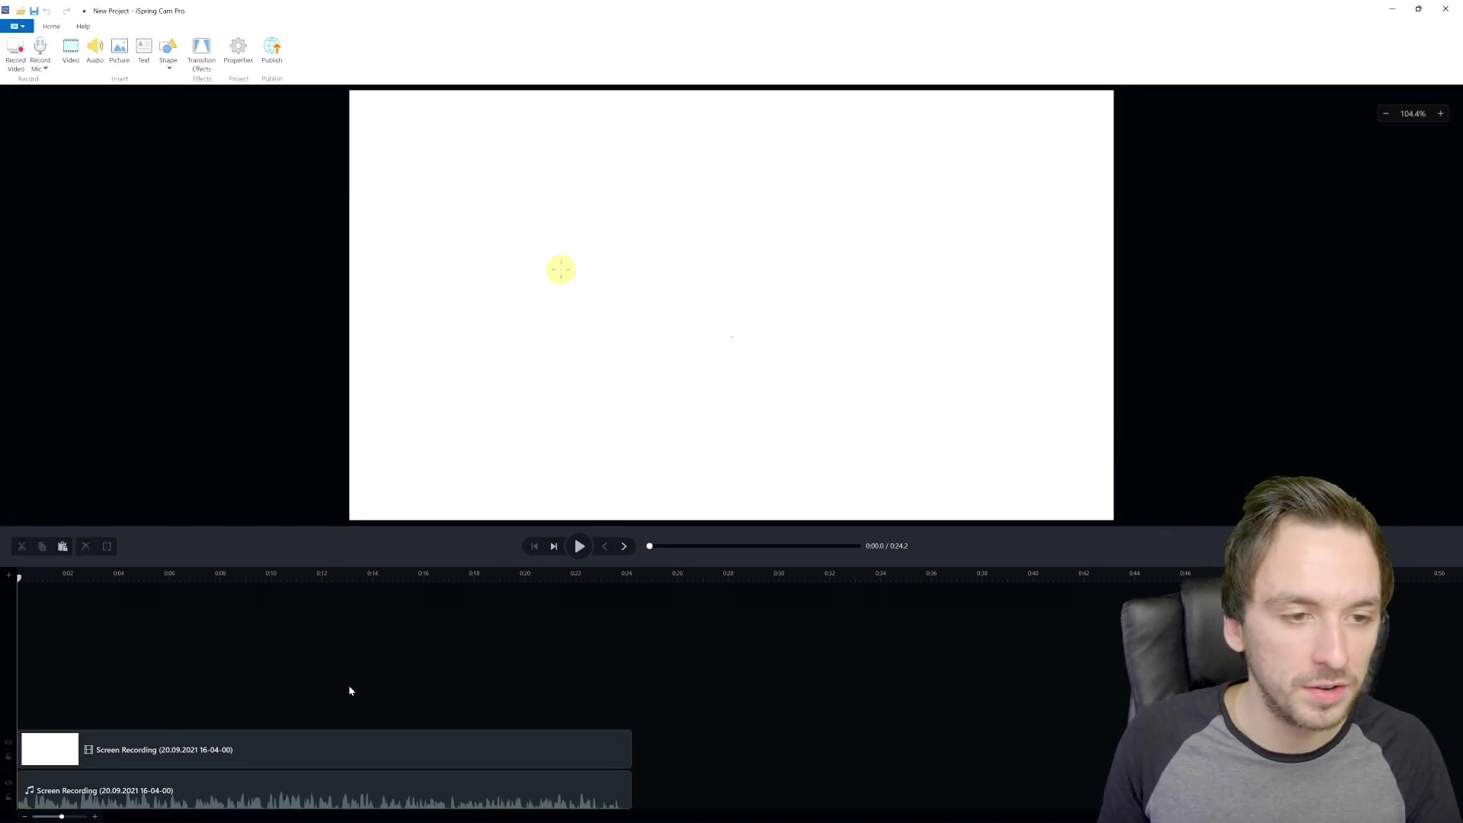
pyautogui.click(257, 761)
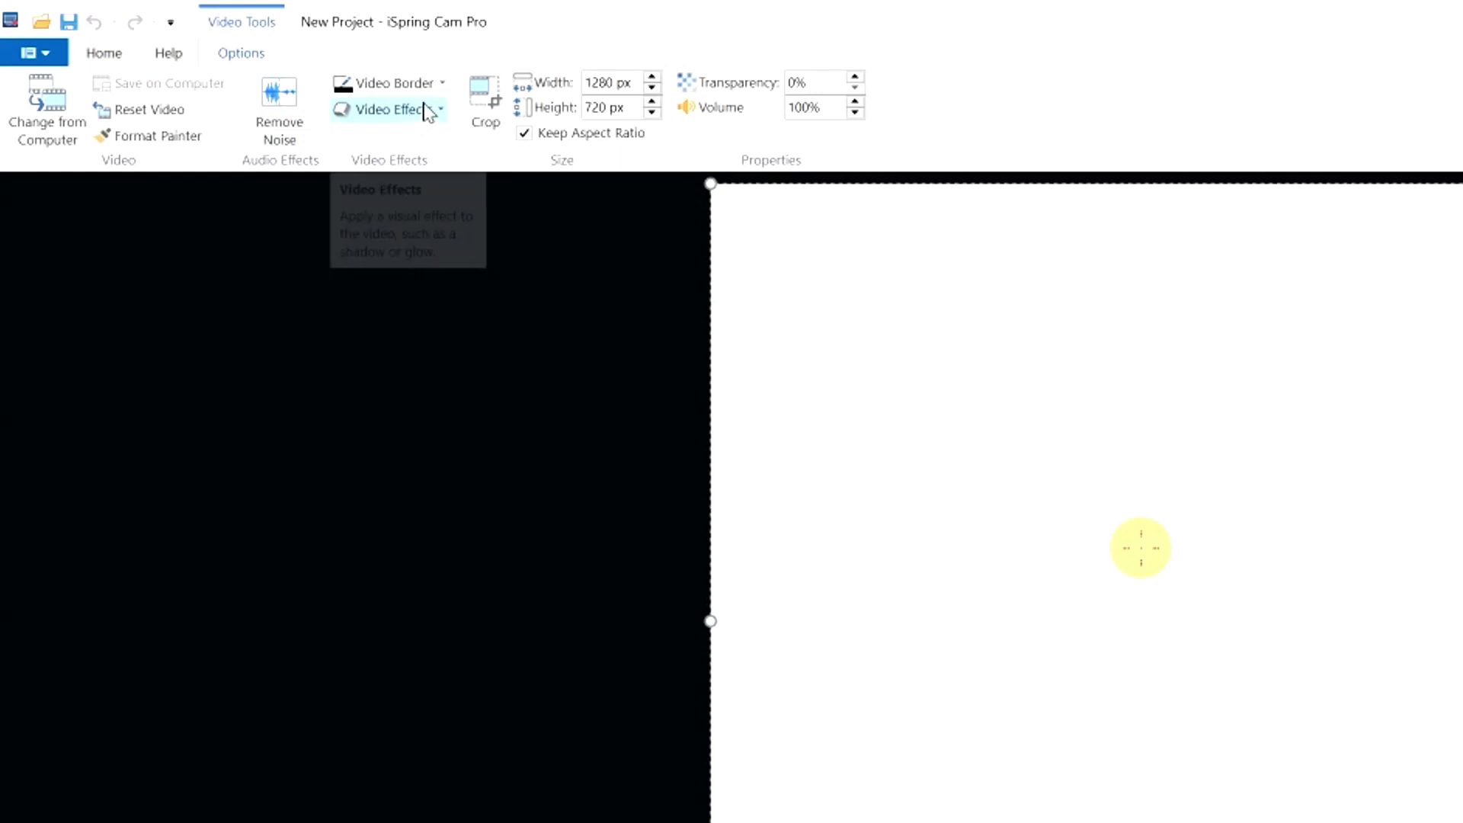
# Step: Browse the Video Effects list, including Shadow, and close it without applying an effect
pyautogui.click(407, 118)
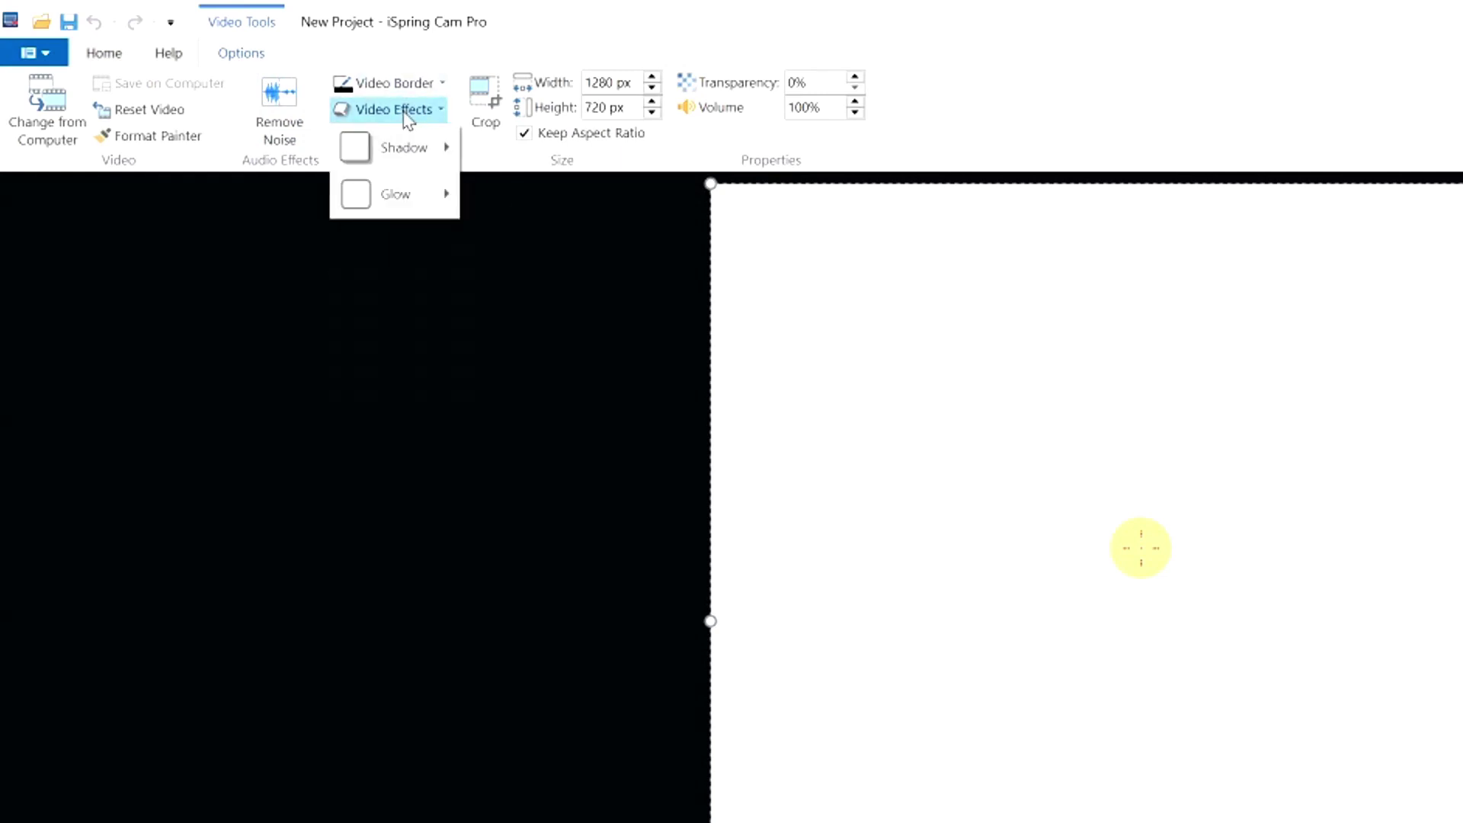
pyautogui.moveTo(409, 147)
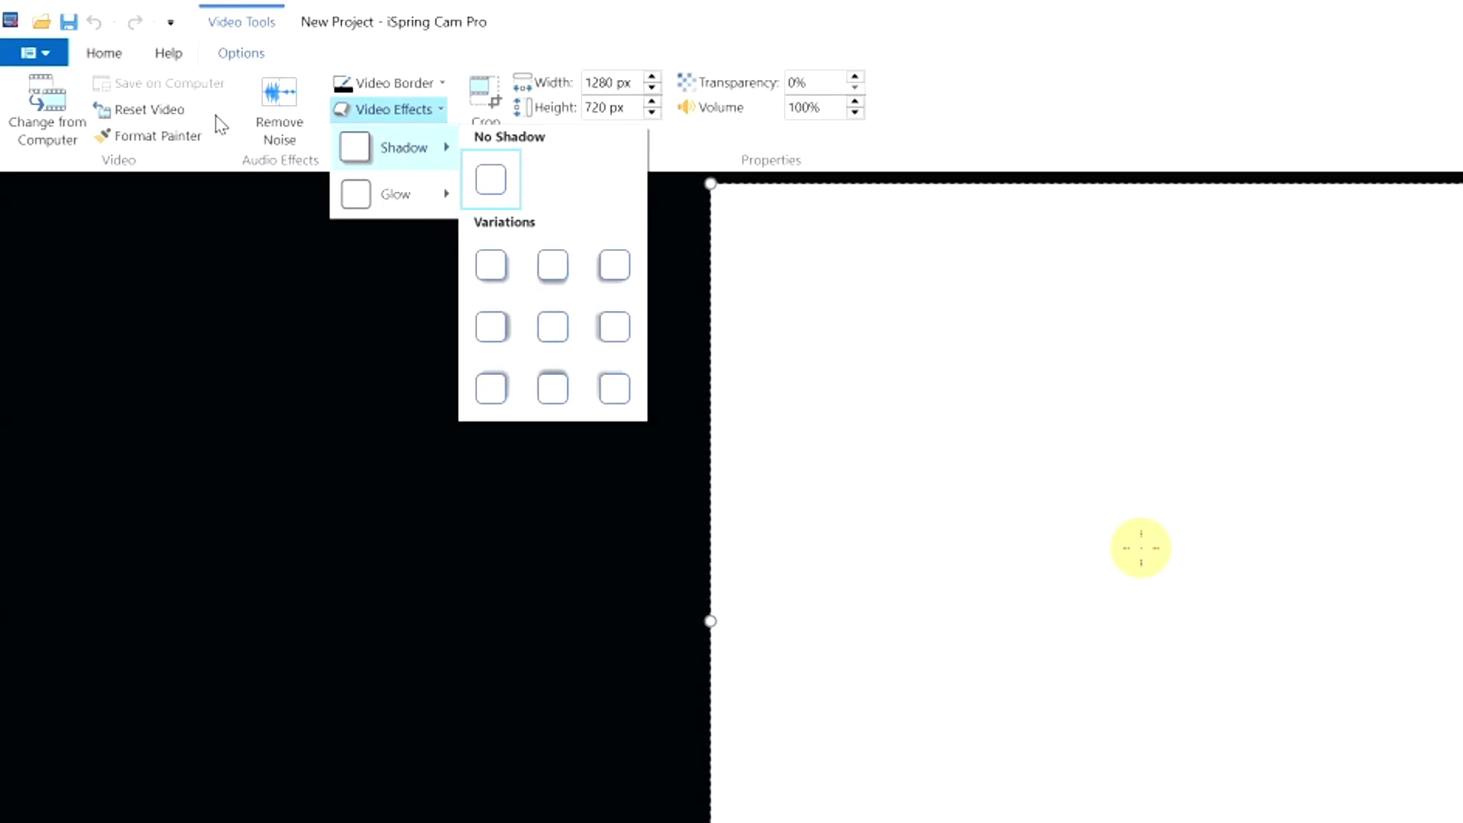
pyautogui.click(218, 120)
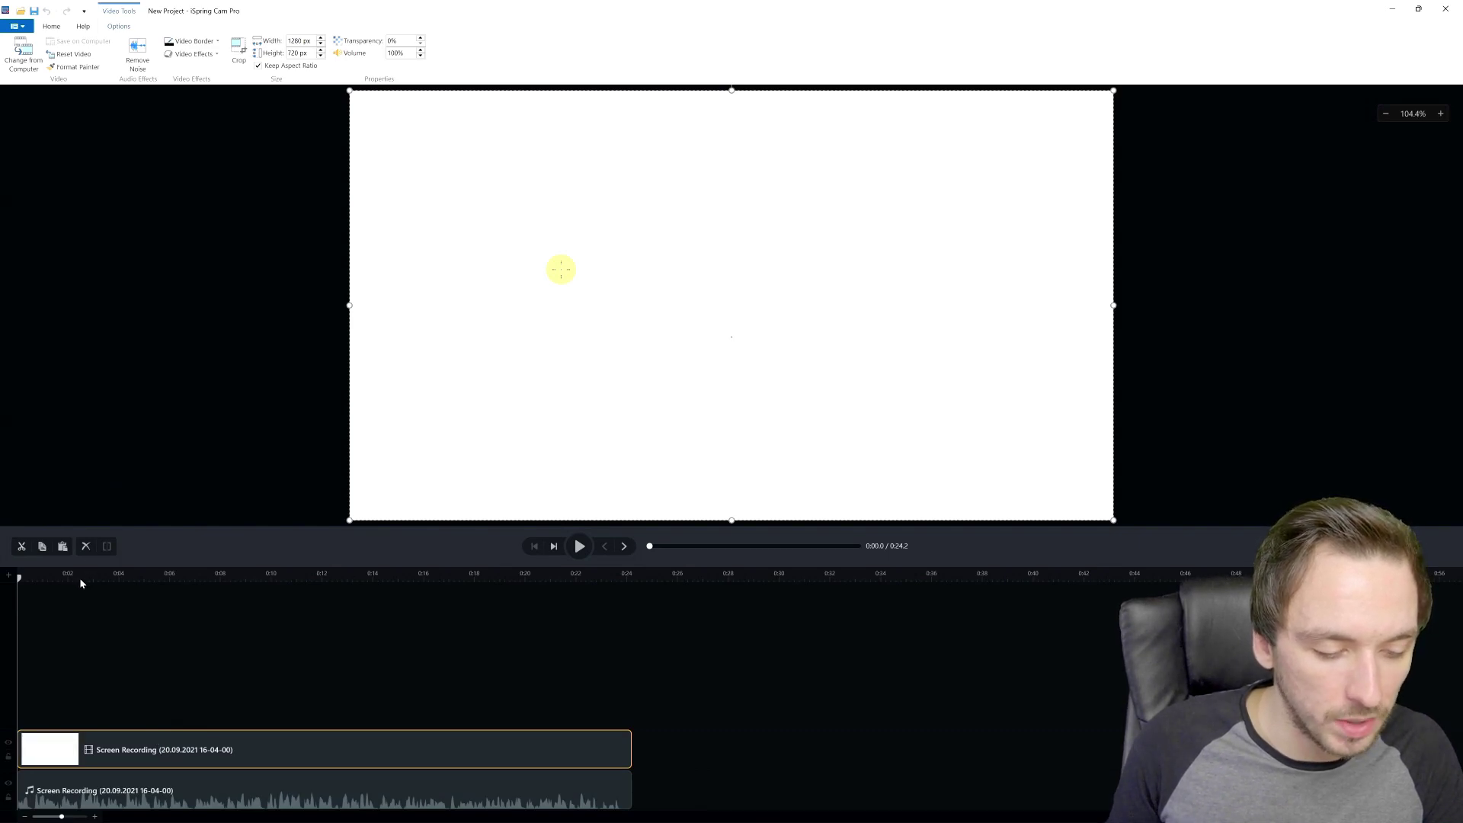
# Step: Move the playhead along the timeline ruler to the 0:08.1 mark
pyautogui.moveTo(81, 578); pyautogui.dragTo(130, 578)
pyautogui.click(145, 577)
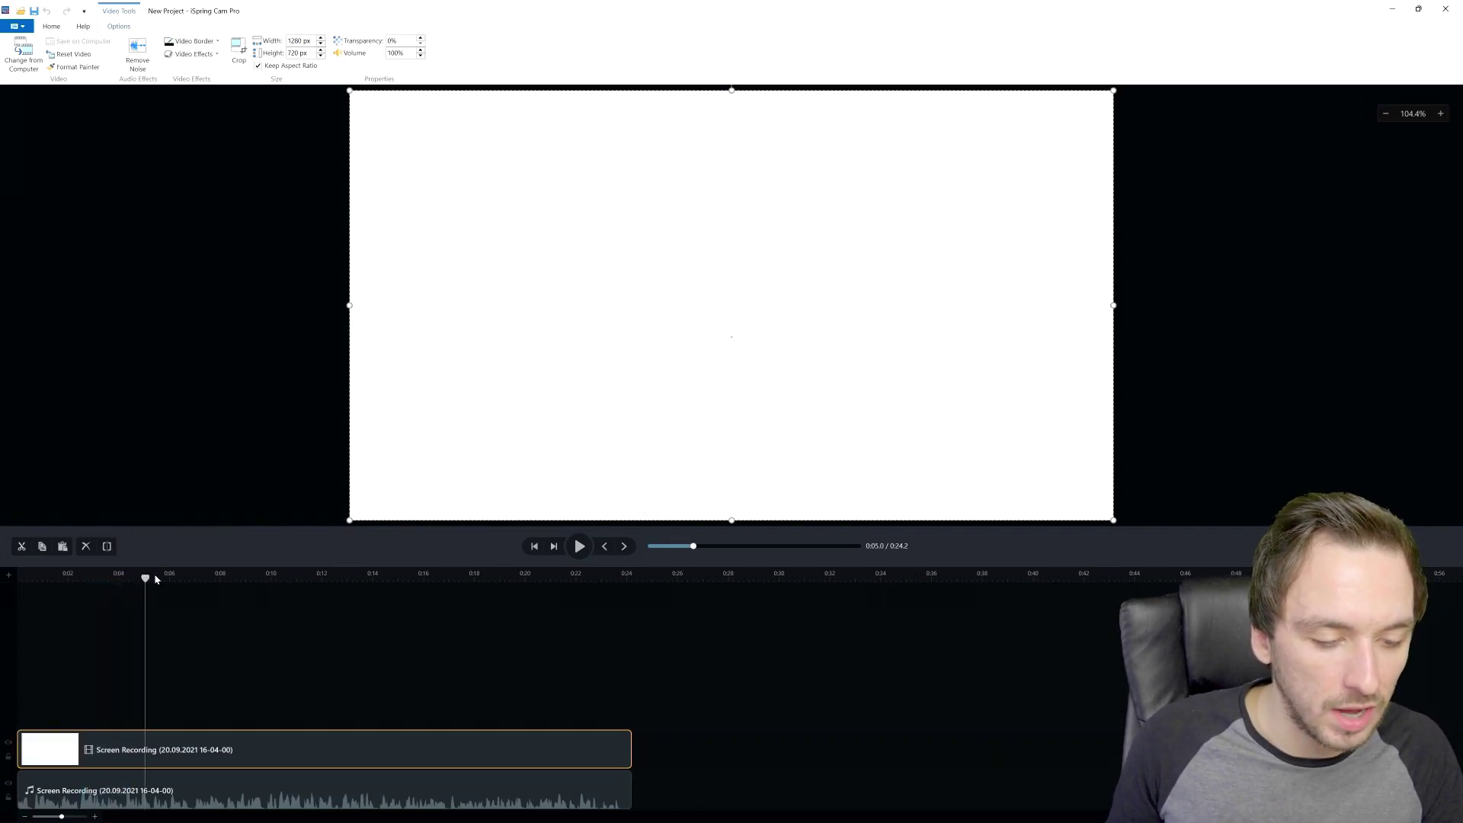
pyautogui.click(200, 577)
pyautogui.click(224, 578)
# Step: Split the video and audio clips at 0:08 and move both second parts to the right
pyautogui.press('s')
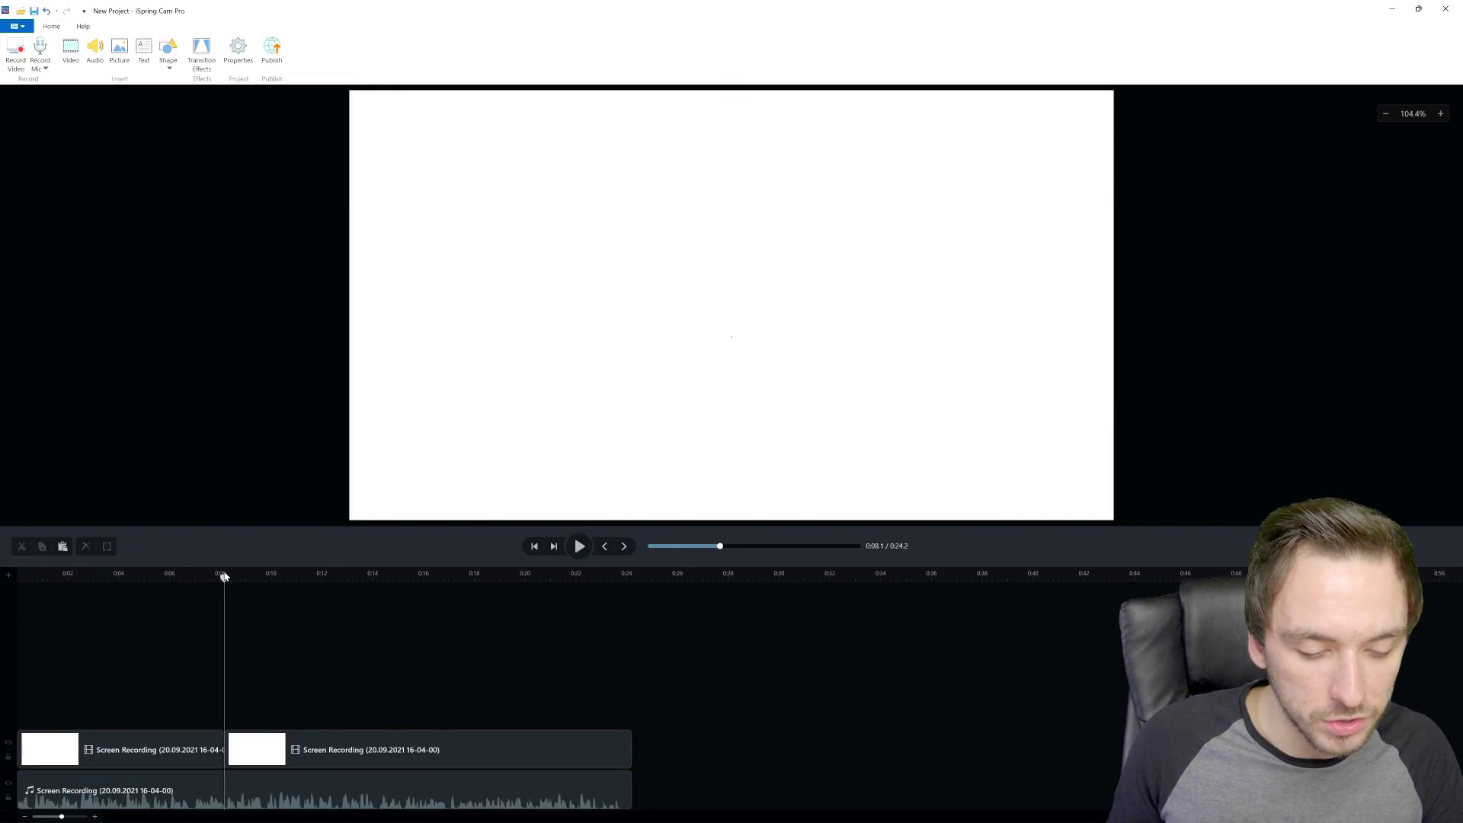
pyautogui.moveTo(263, 752); pyautogui.dragTo(383, 761)
pyautogui.click(368, 711)
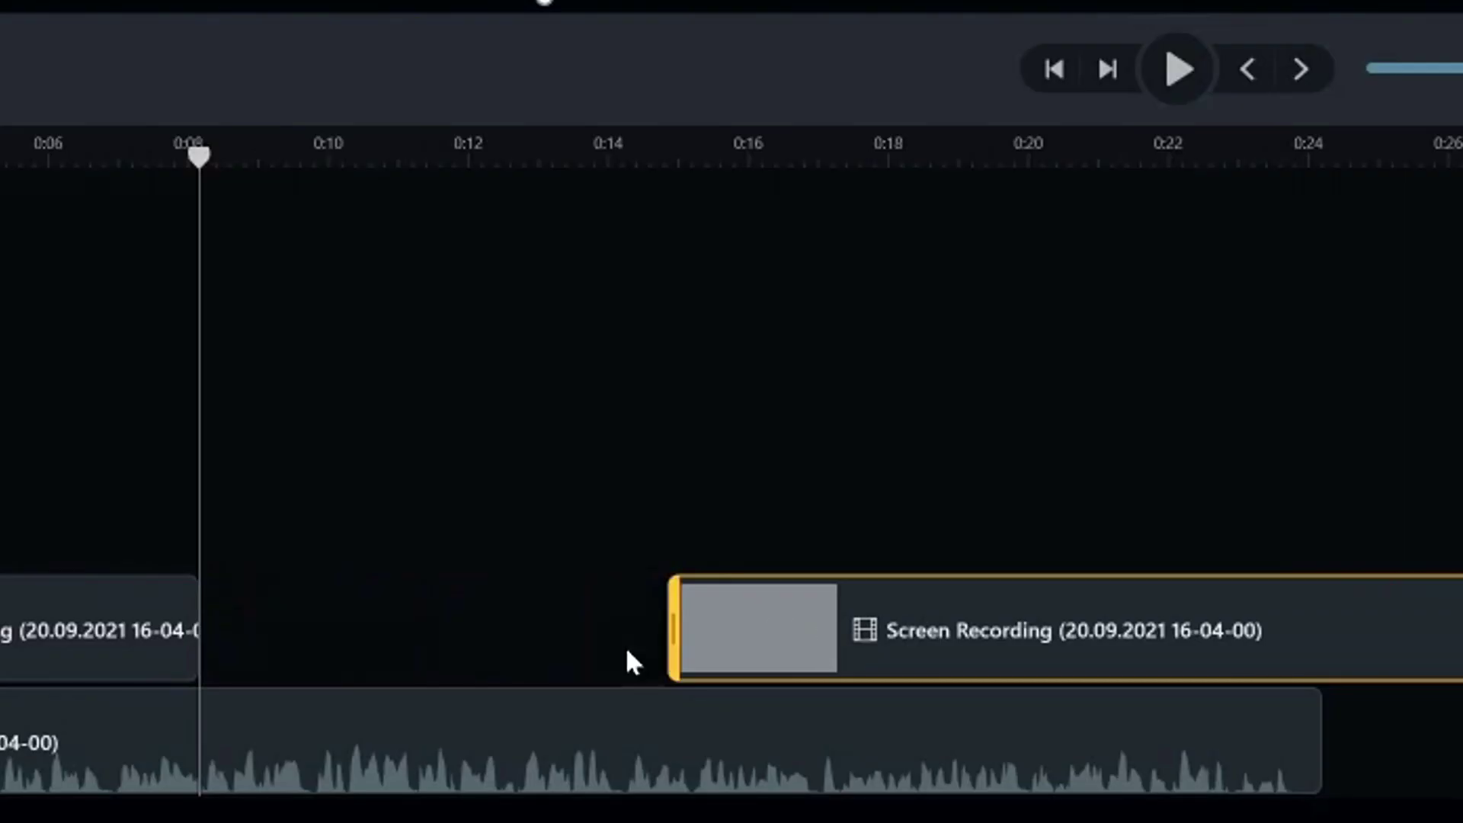
pyautogui.click(176, 758)
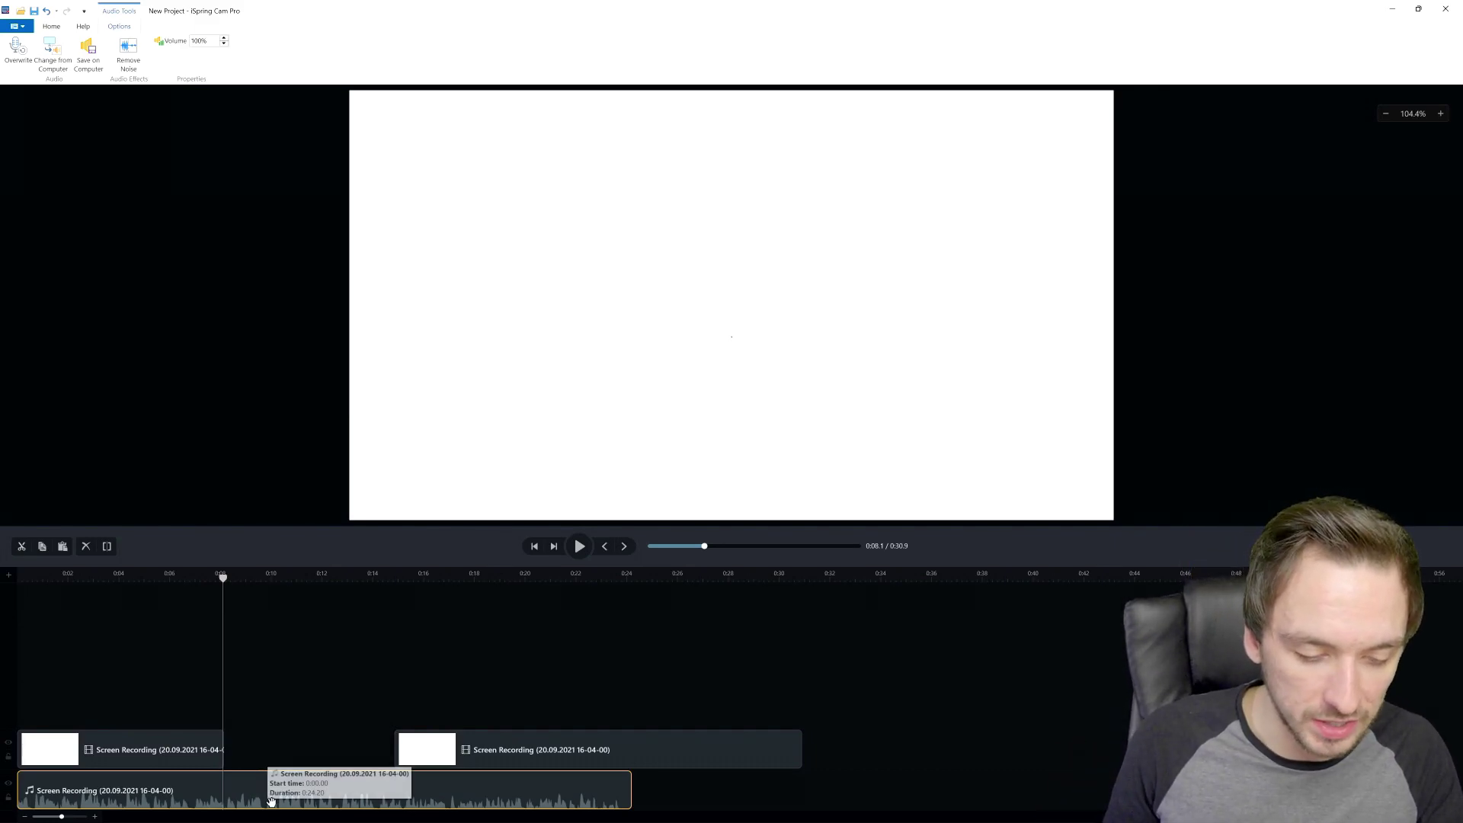
pyautogui.press('s')
pyautogui.moveTo(285, 794); pyautogui.dragTo(455, 793)
# Step: Split the moved video clip at 0:18 and 0:23.1, then delete the middle piece
pyautogui.click(474, 754)
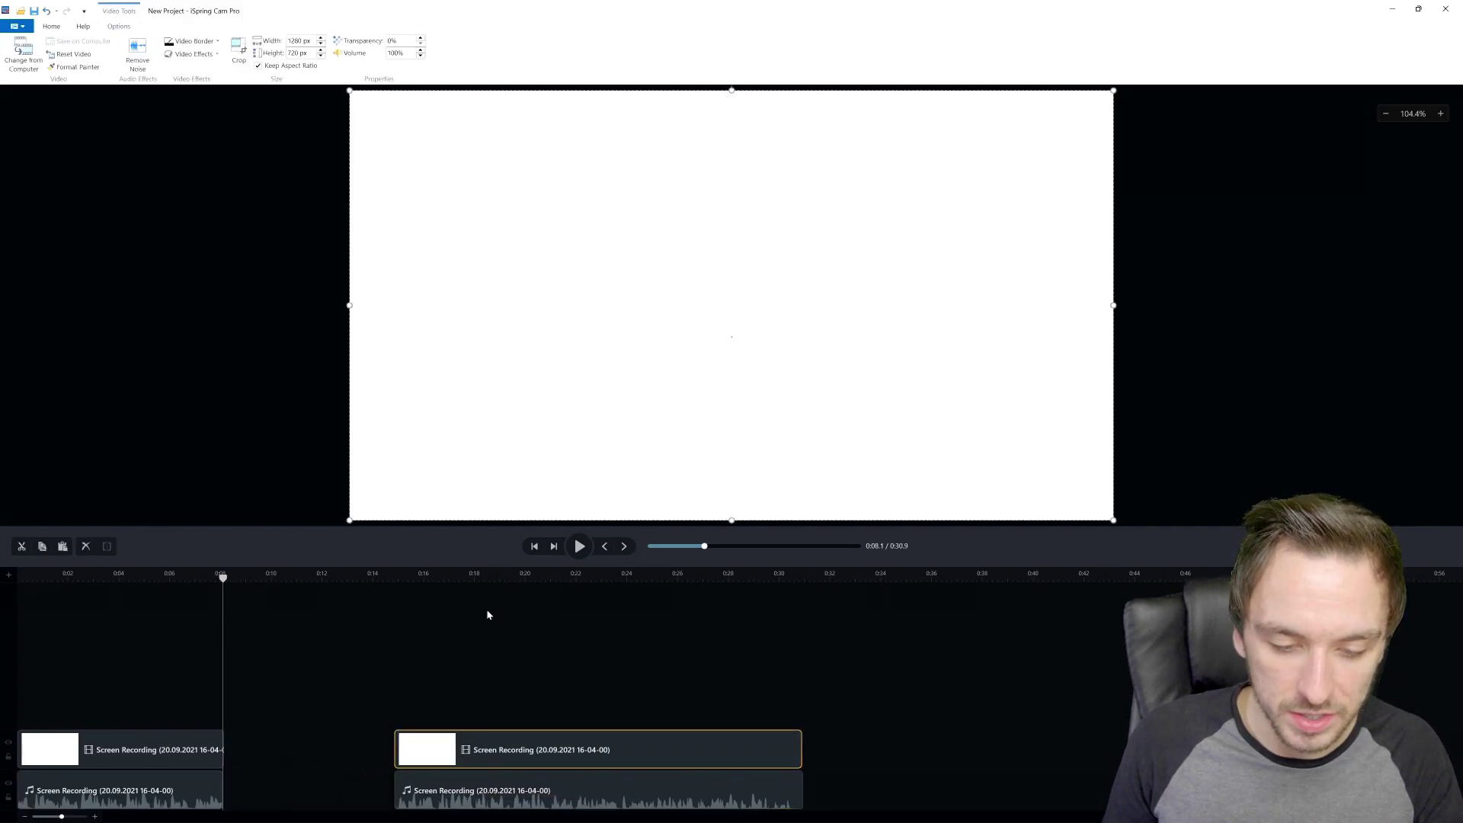
pyautogui.click(481, 577)
pyautogui.press('s')
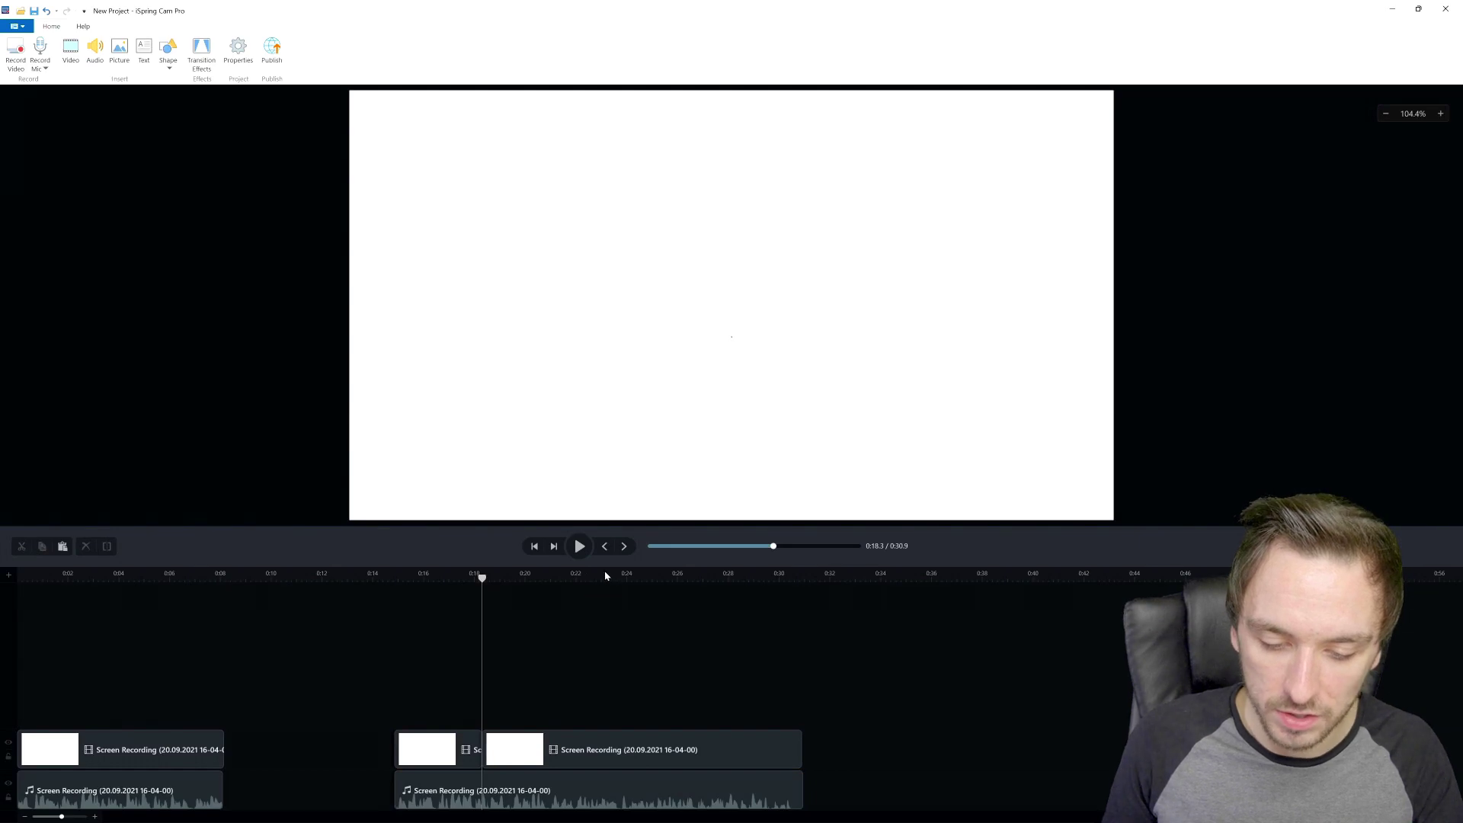
pyautogui.click(604, 576)
pyautogui.click(600, 751)
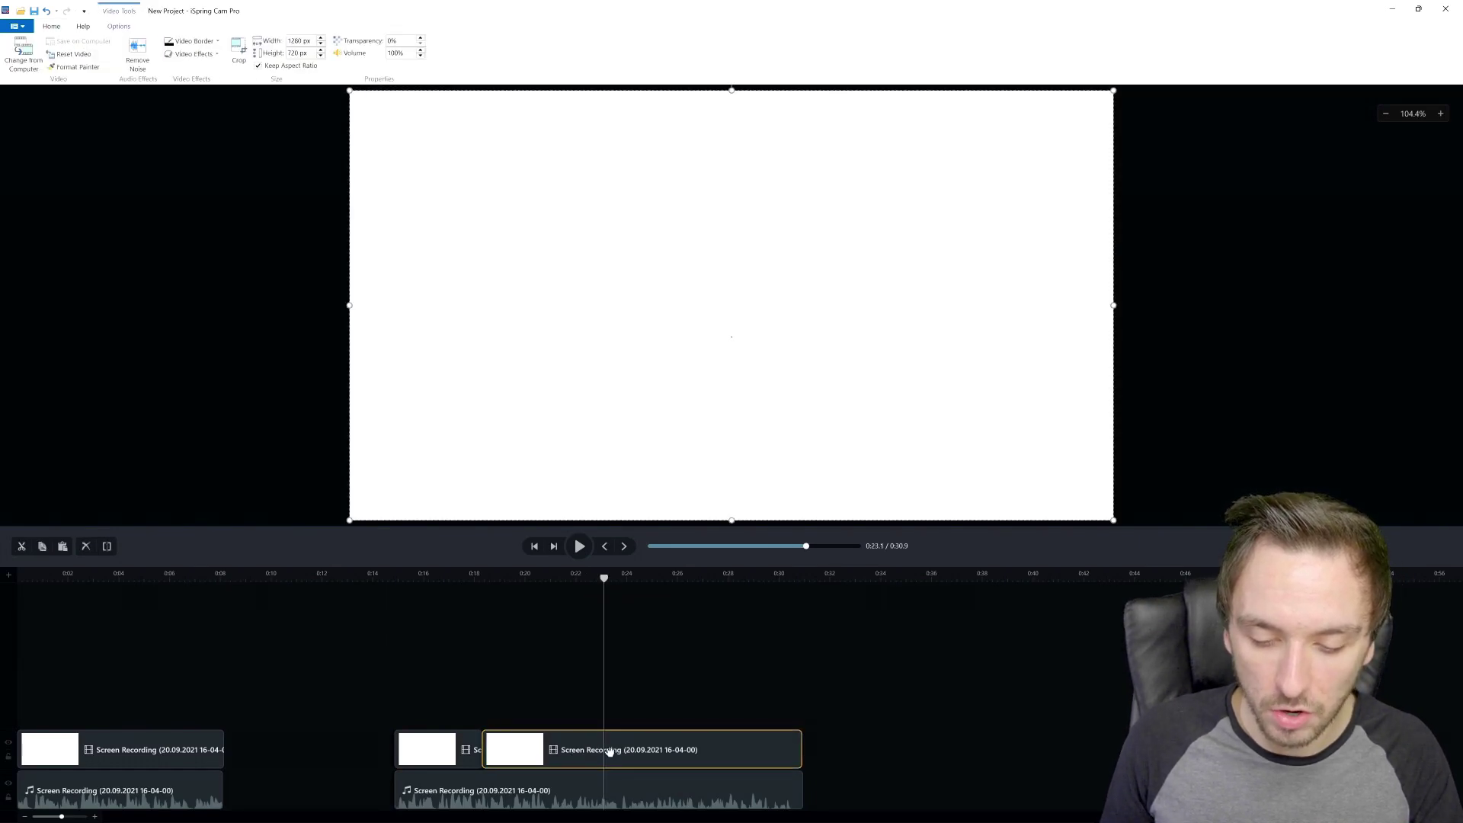
pyautogui.press('s')
pyautogui.click(568, 752)
pyautogui.press('Delete')
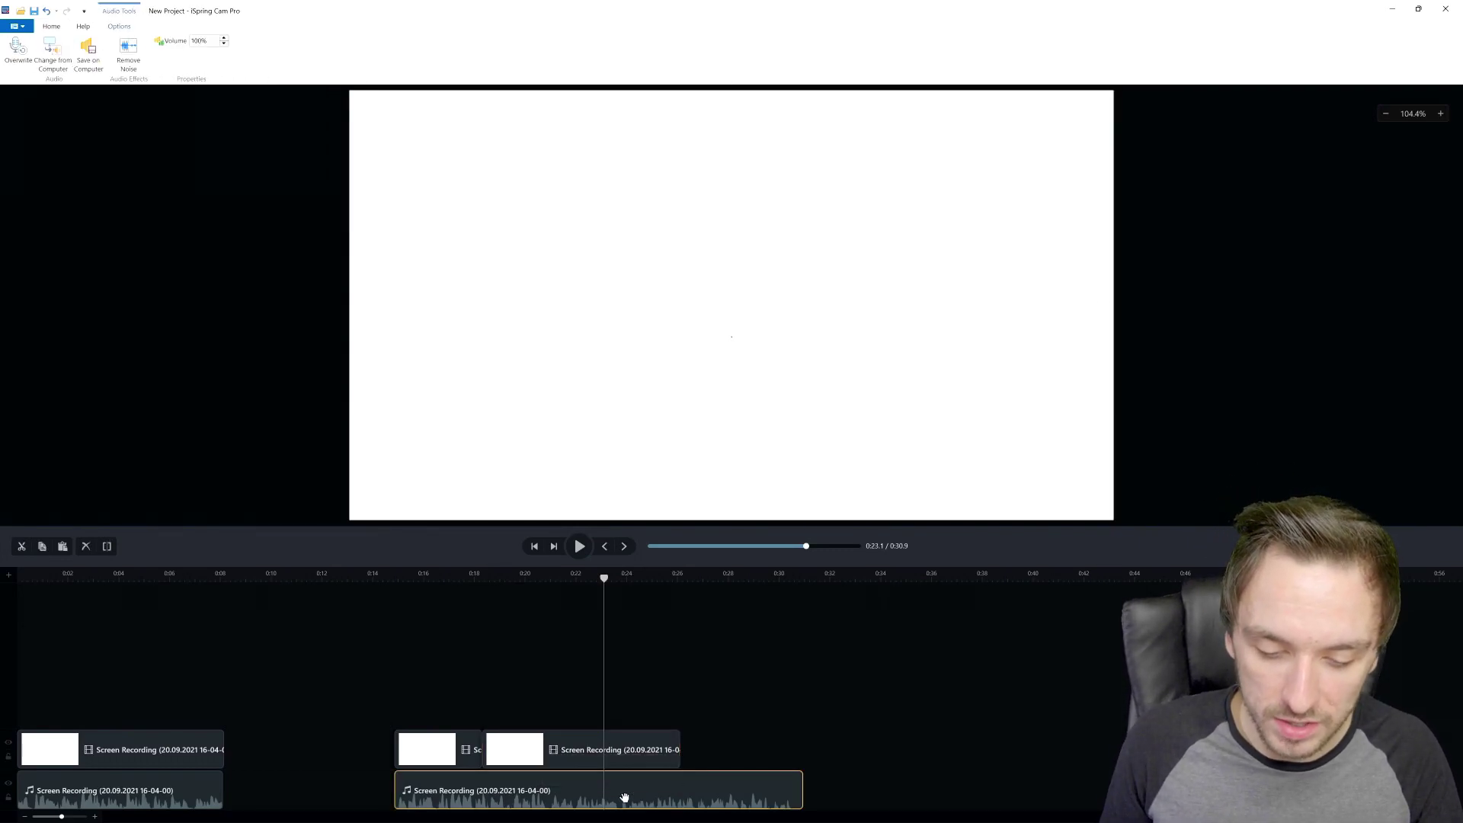
# Step: Close the gaps between the clips and overlap the third clip onto the second
pyautogui.moveTo(441, 751); pyautogui.dragTo(270, 750)
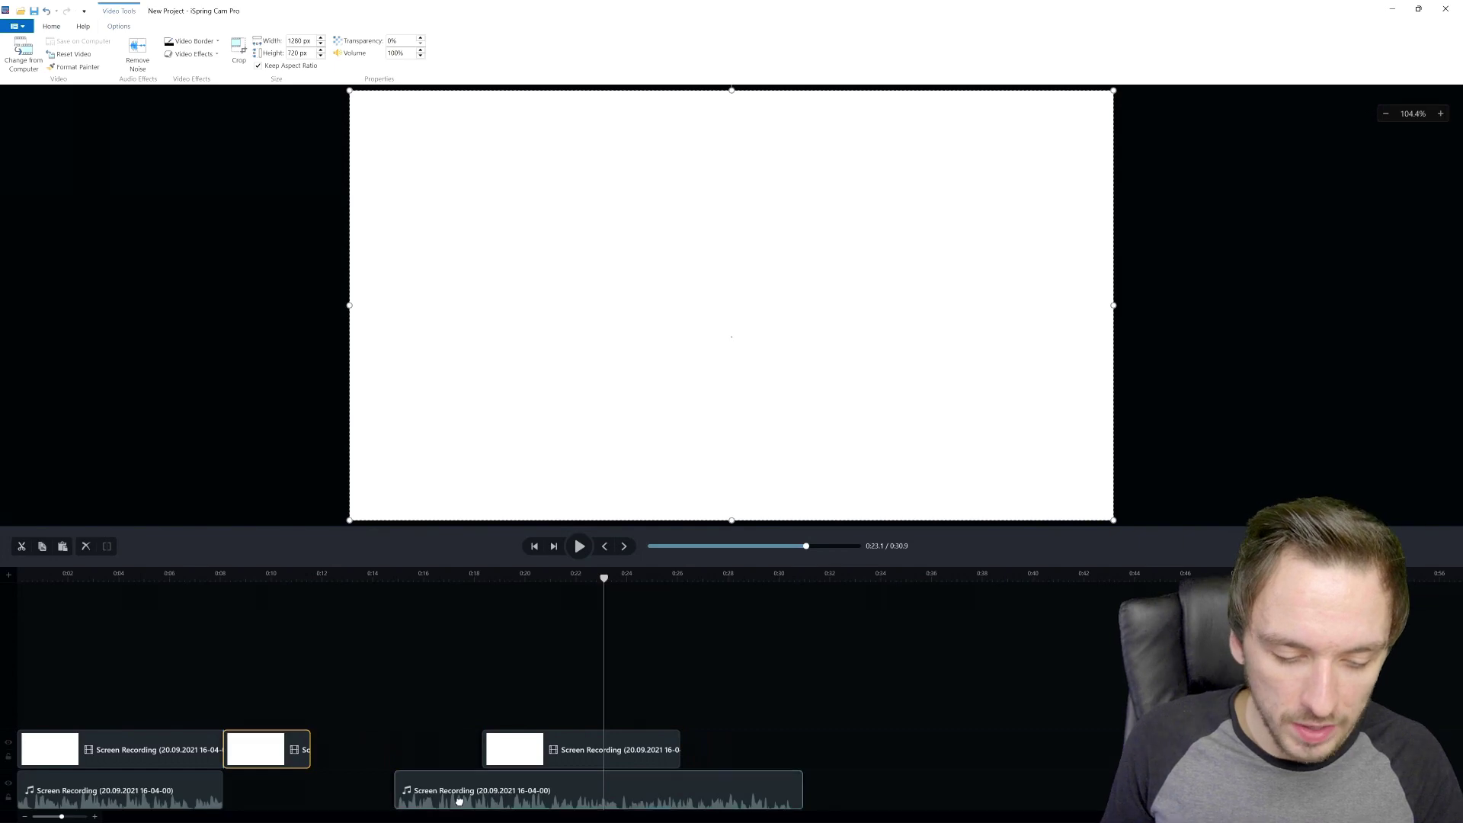
pyautogui.moveTo(521, 755); pyautogui.dragTo(350, 760)
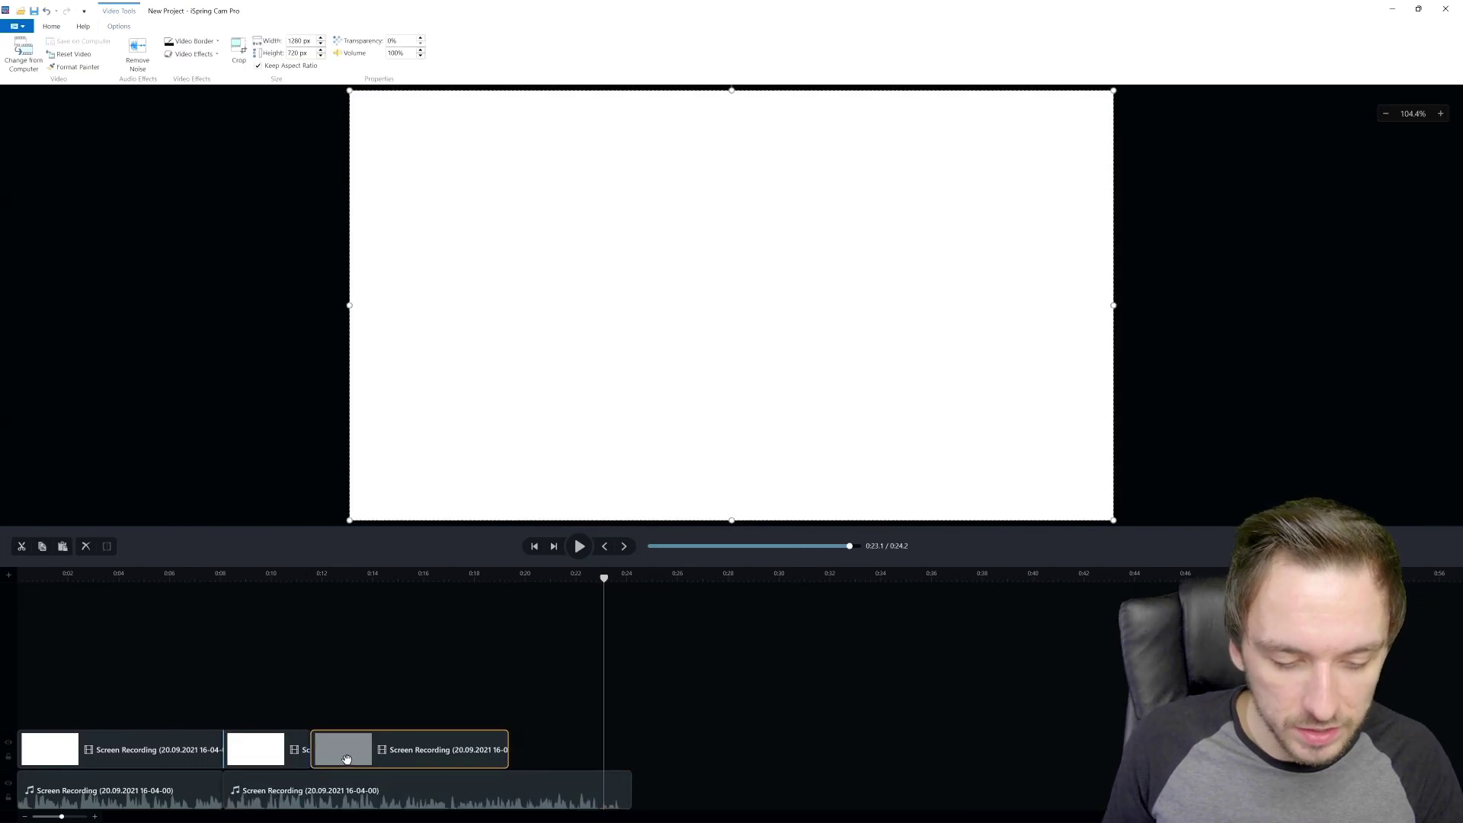
pyautogui.click(301, 751)
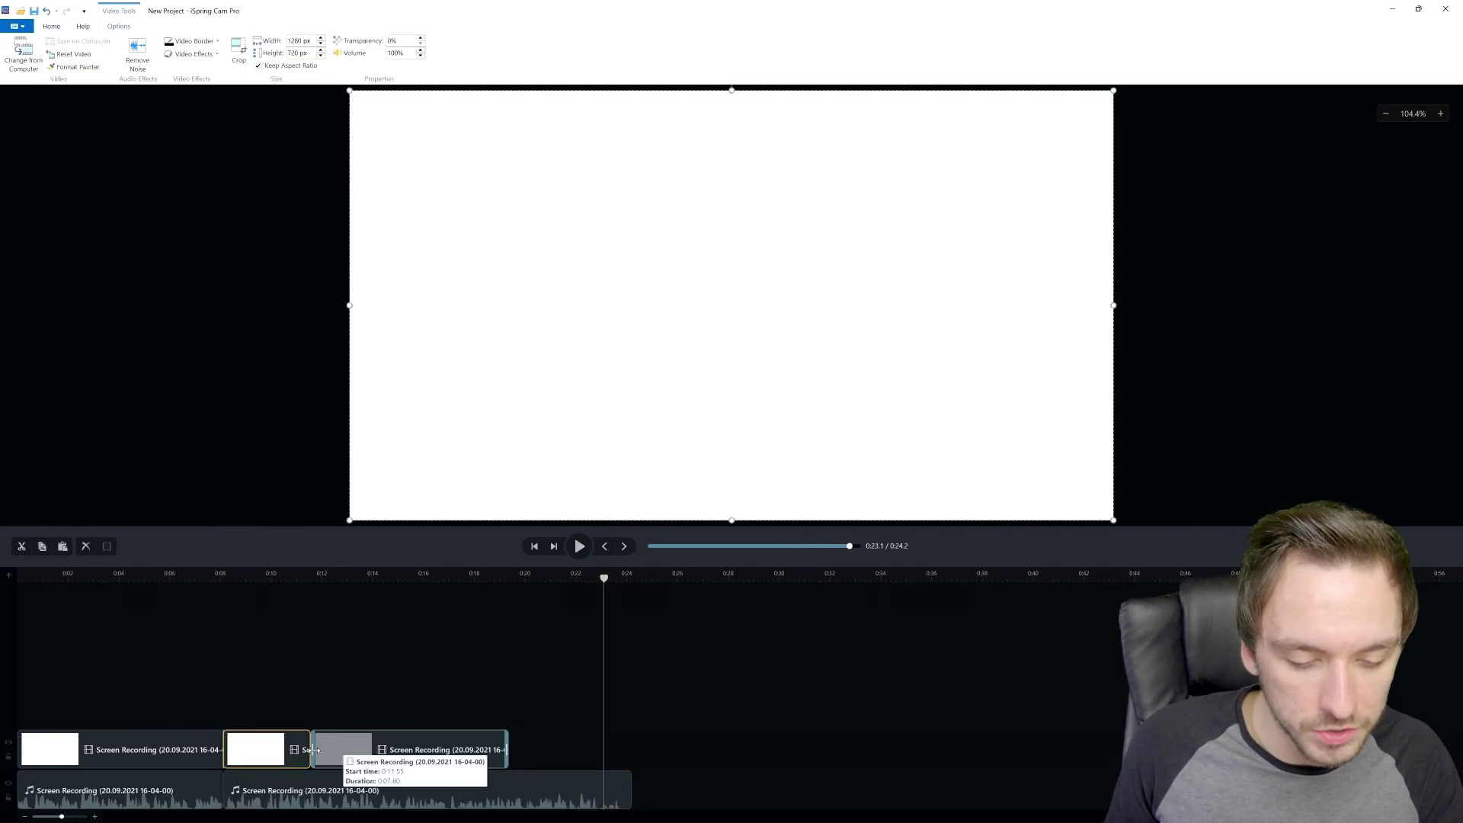
pyautogui.moveTo(314, 750); pyautogui.dragTo(348, 753)
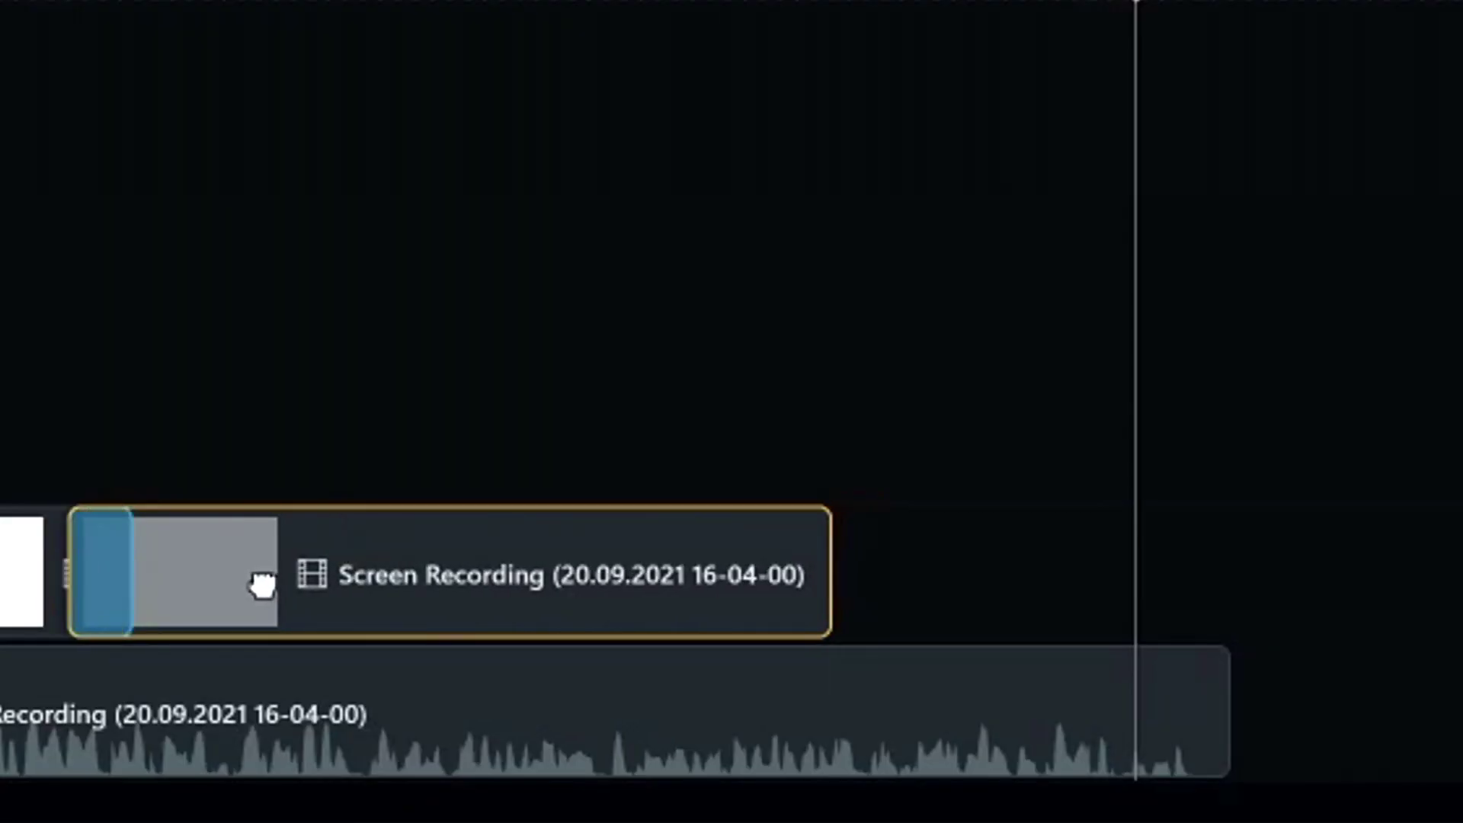
# Step: Butt the third clip against the second, make the transition Wipe From Top-Right, and preview it
pyautogui.moveTo(263, 585); pyautogui.dragTo(78, 587)
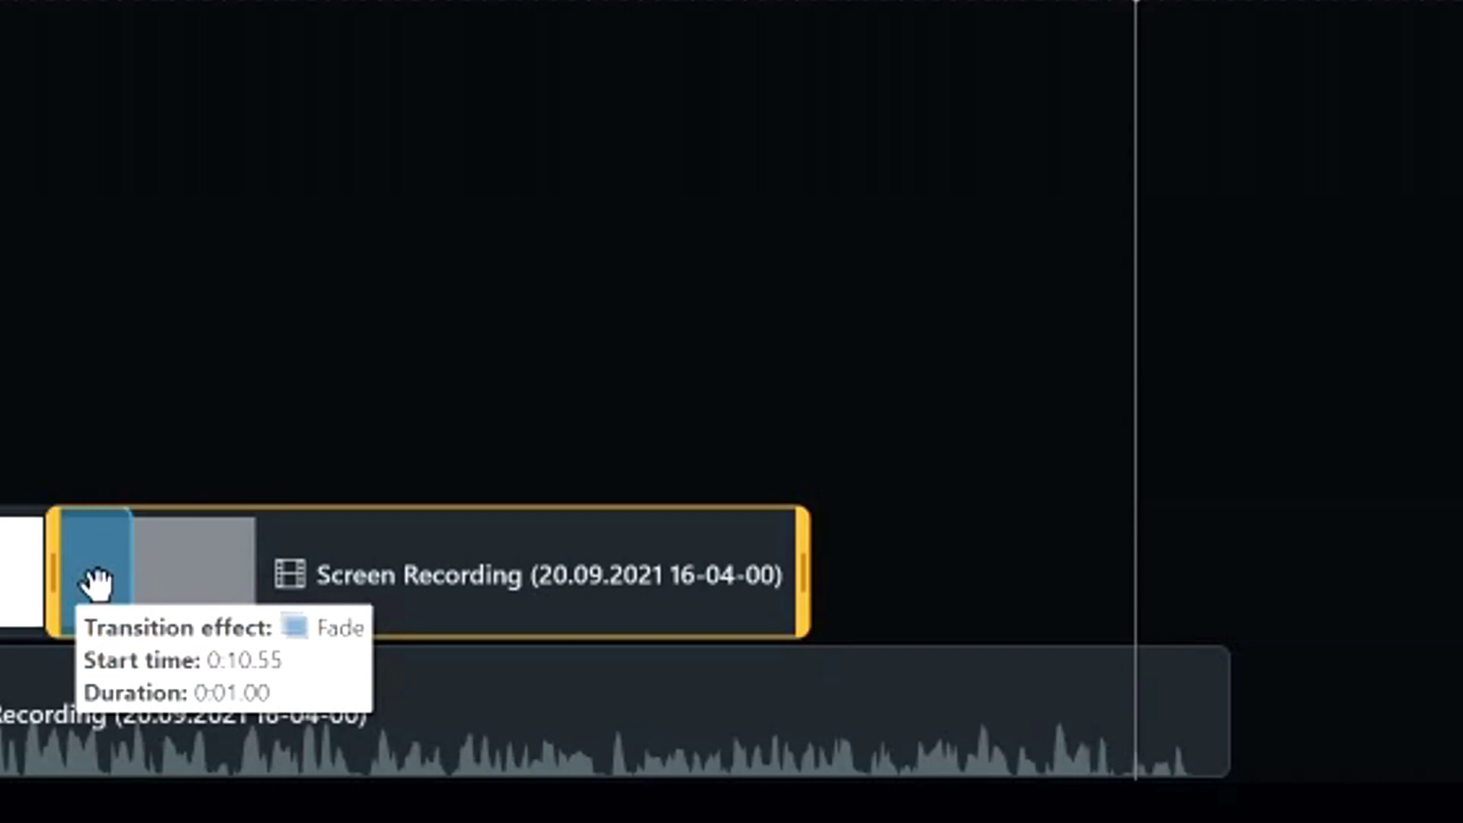
pyautogui.rightClick(98, 584)
pyautogui.moveTo(229, 615)
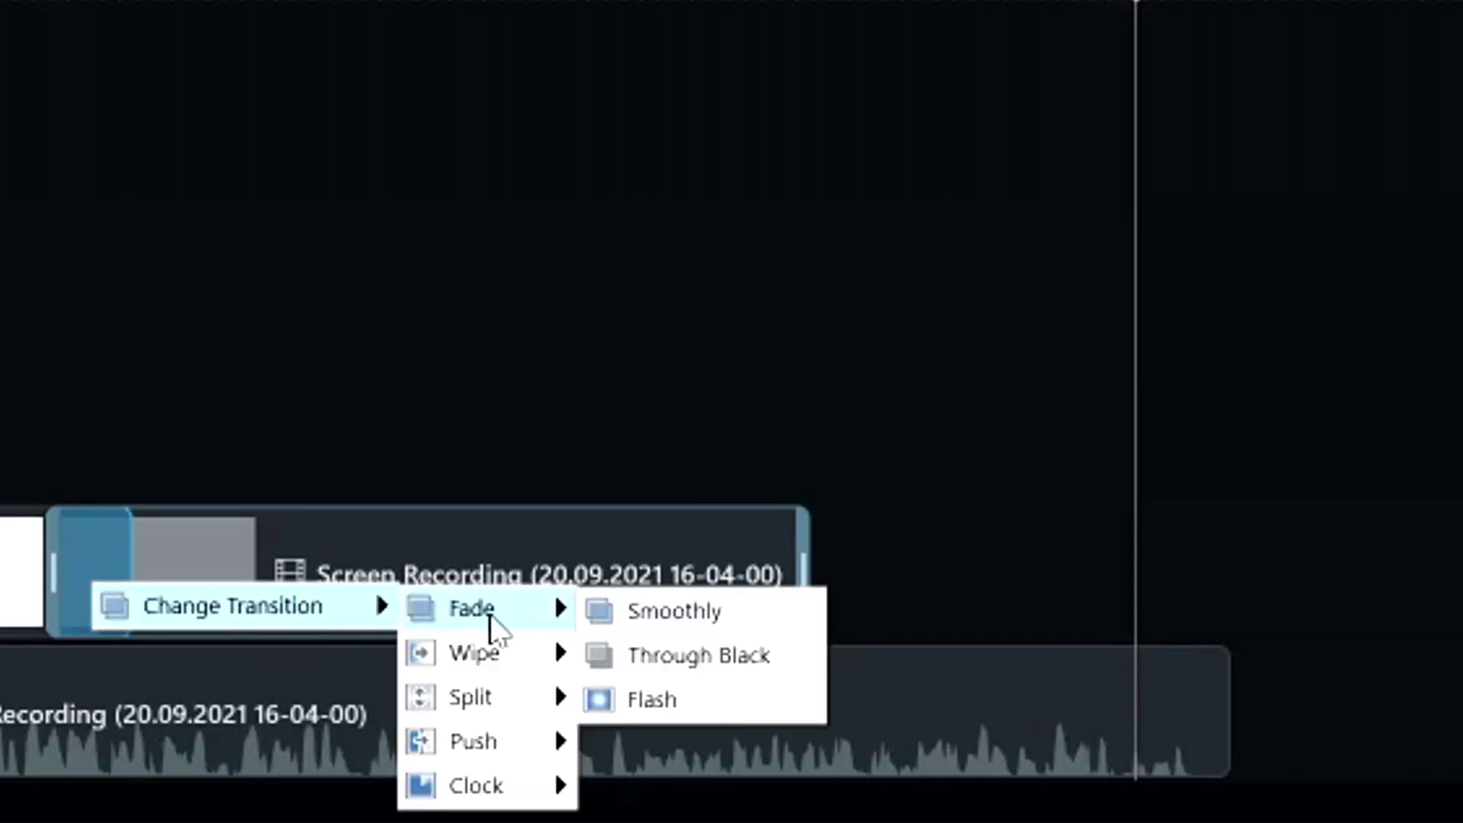
pyautogui.moveTo(523, 653)
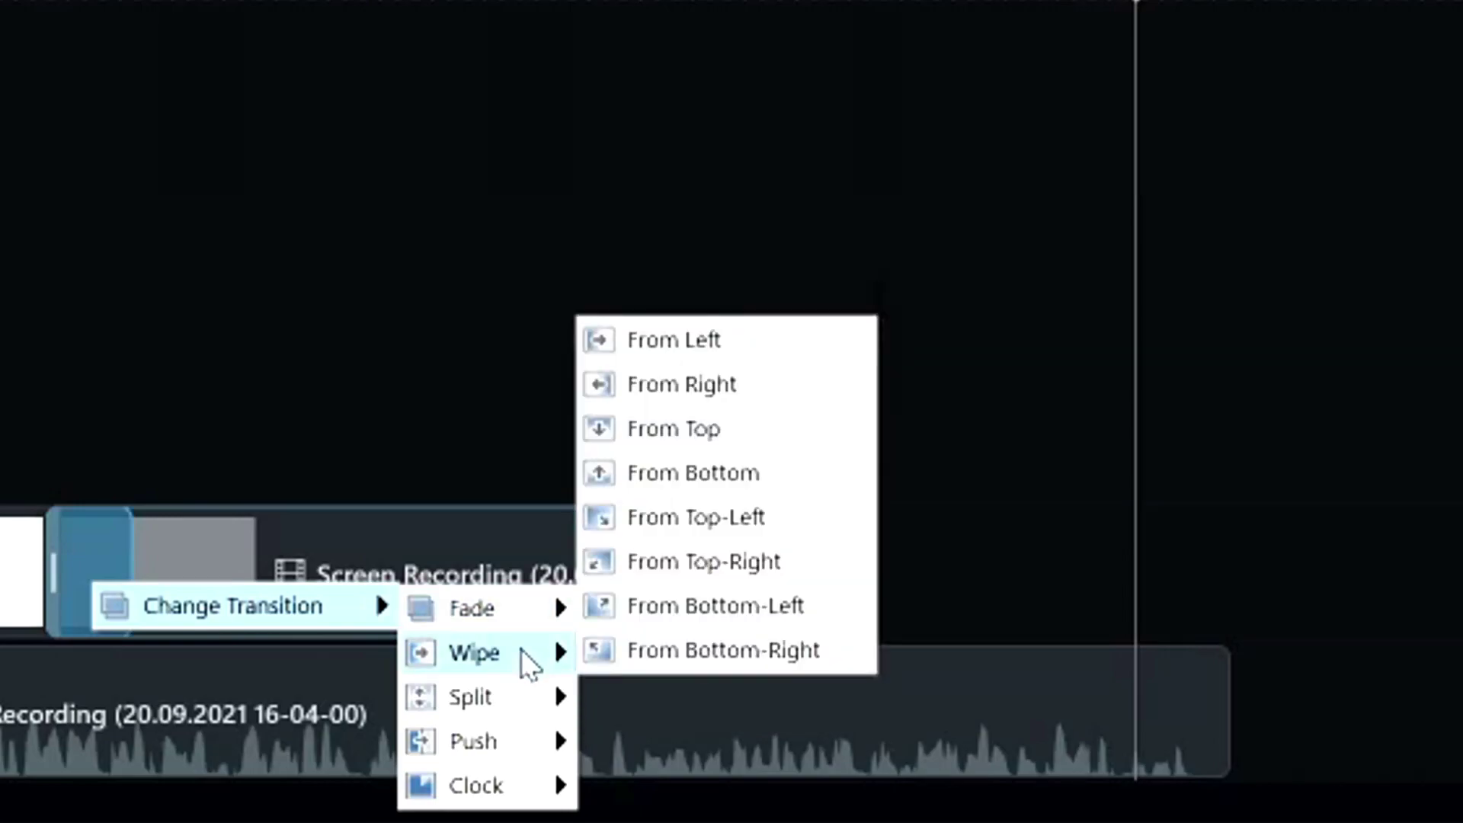
pyautogui.click(716, 650)
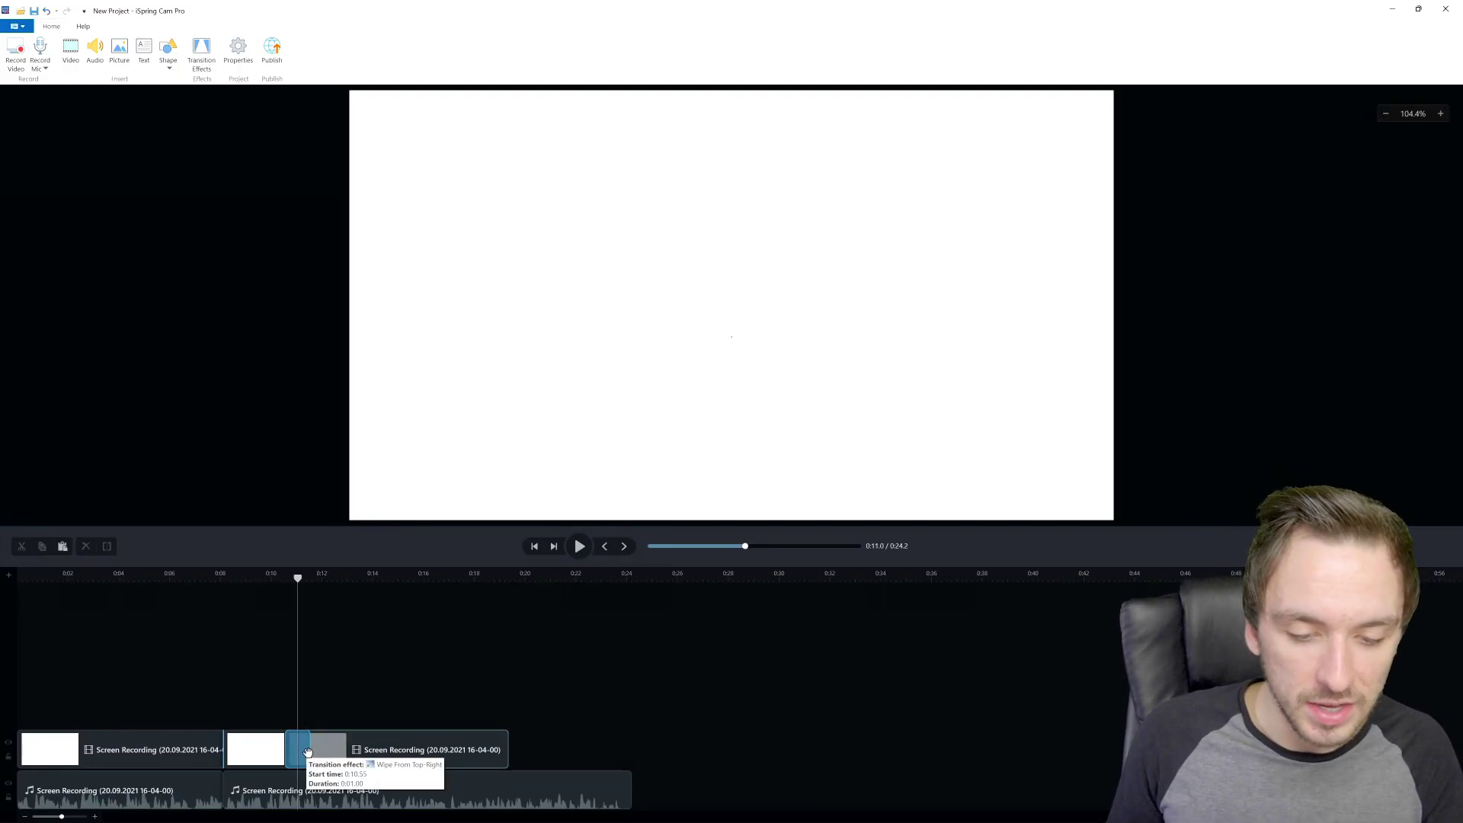
pyautogui.moveTo(749, 550)
pyautogui.mouseDown()
pyautogui.moveTo(687, 551)
pyautogui.moveTo(830, 549)
pyautogui.moveTo(667, 547)
pyautogui.moveTo(745, 549)
pyautogui.mouseUp()
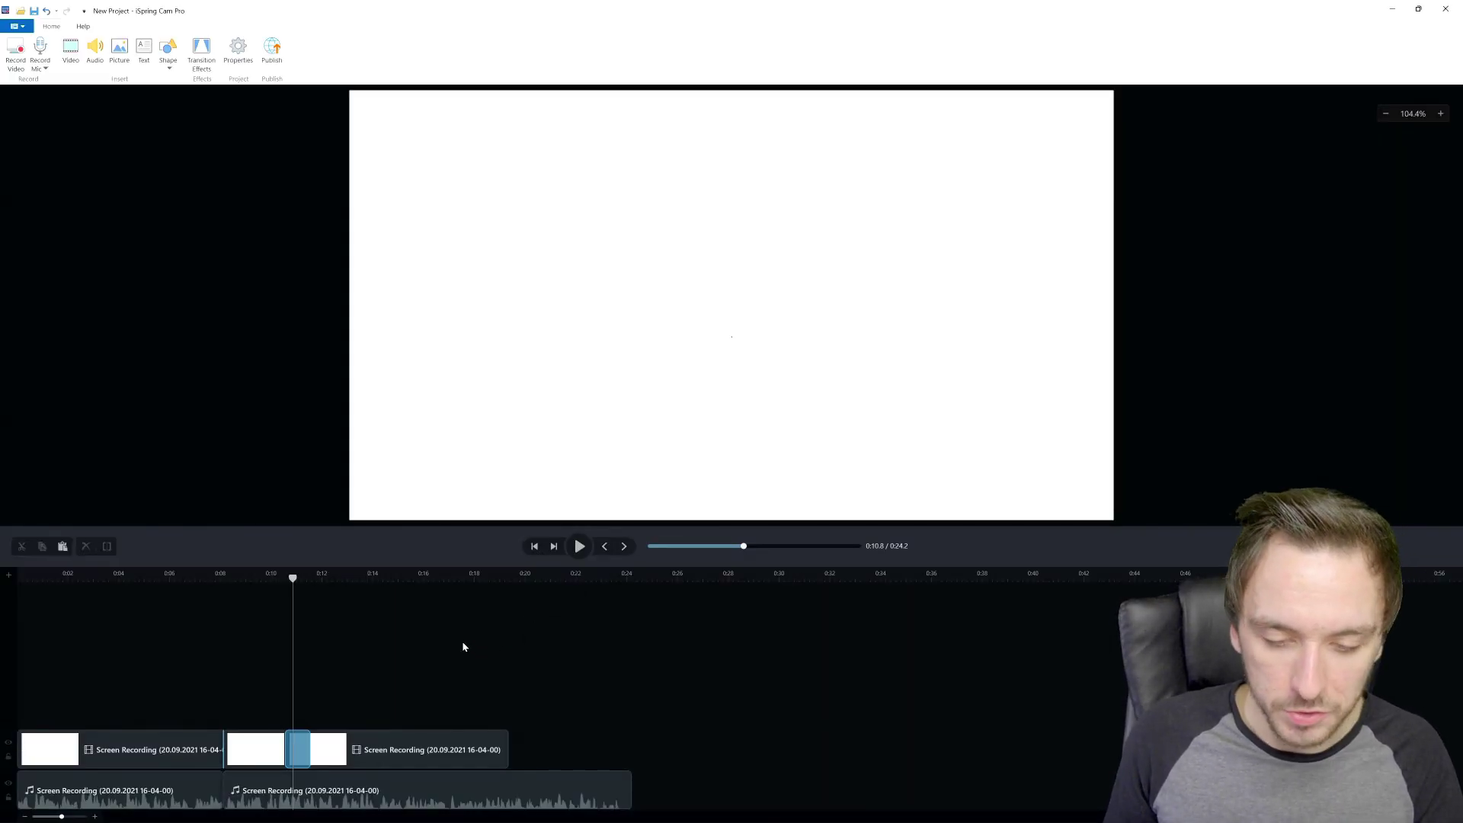
pyautogui.click(362, 751)
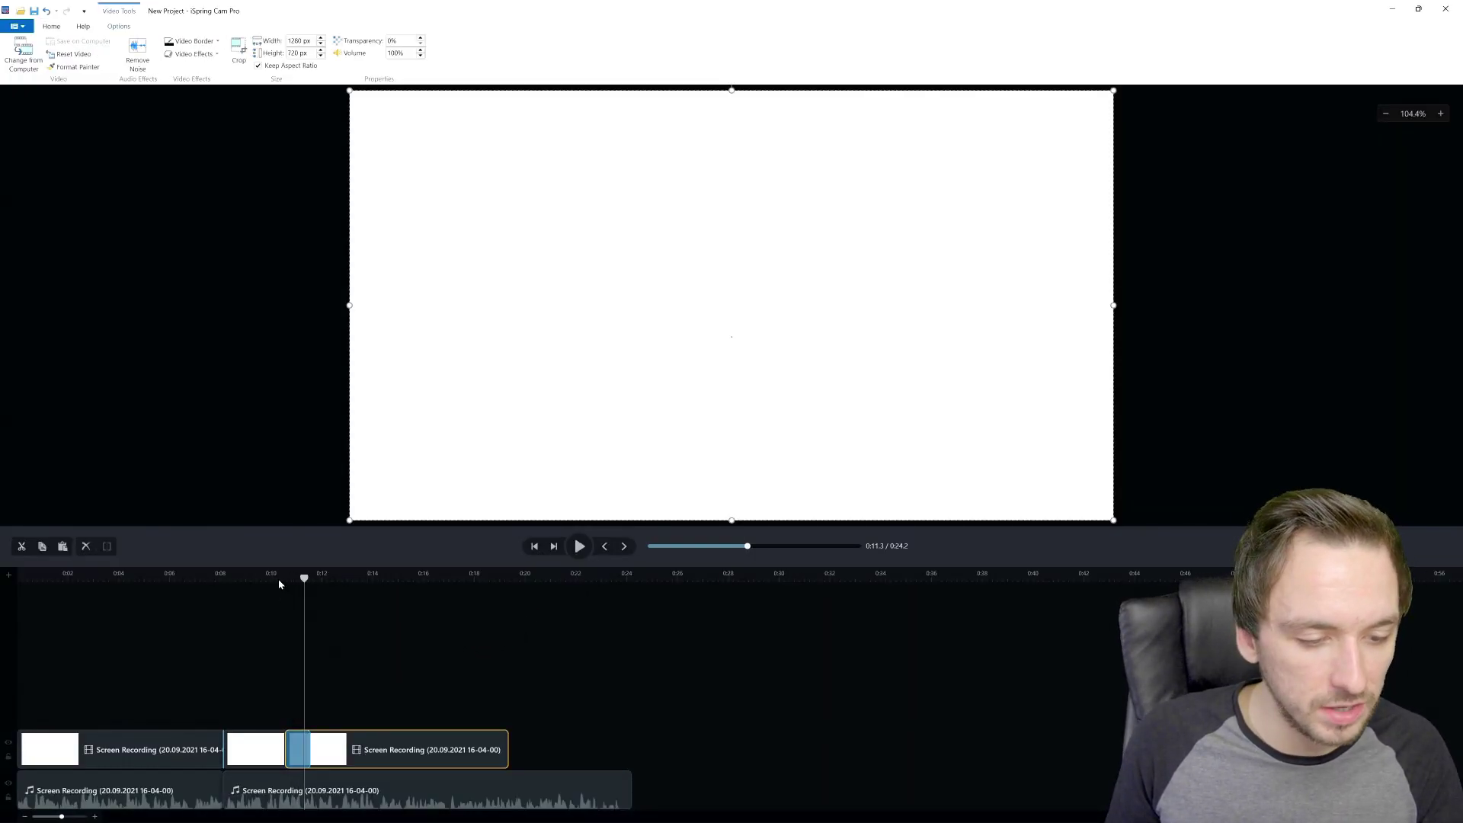
# Step: Move the playhead to 0:16.3
pyautogui.click(432, 577)
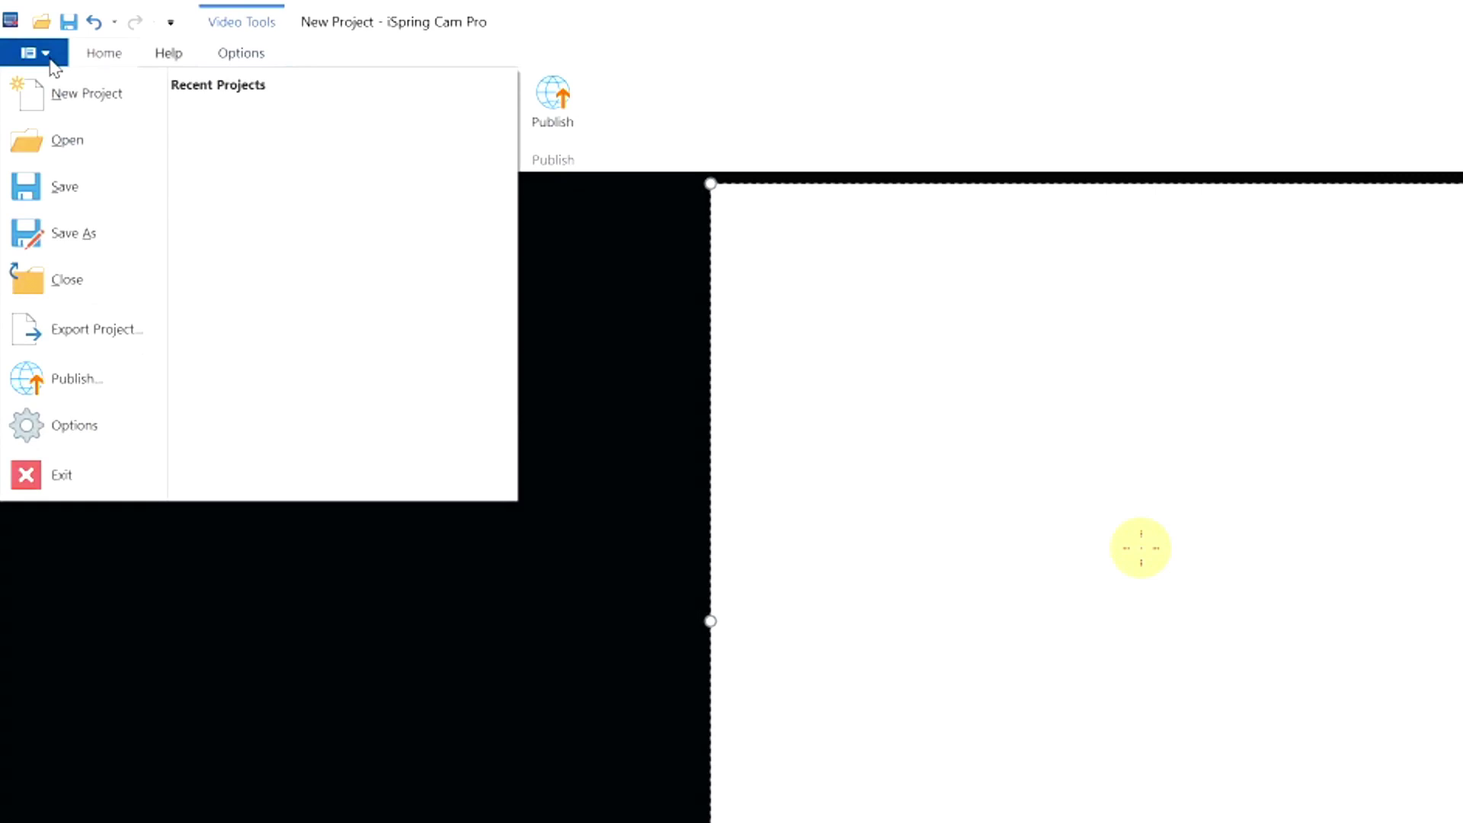
# Step: Export the project as 'iSpring Test' to an .iscamproj file
pyautogui.click(71, 334)
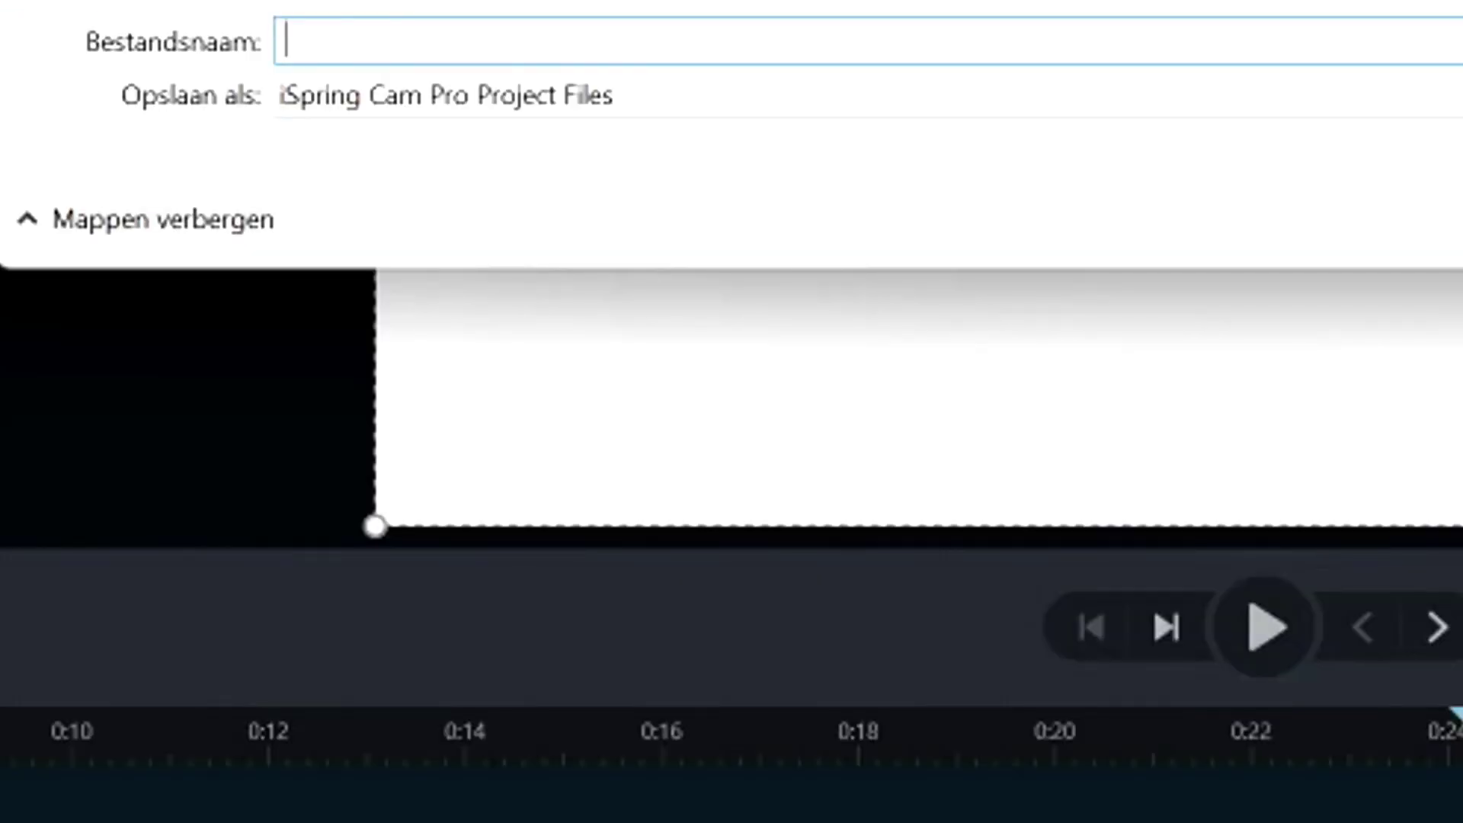
pyautogui.write('i')
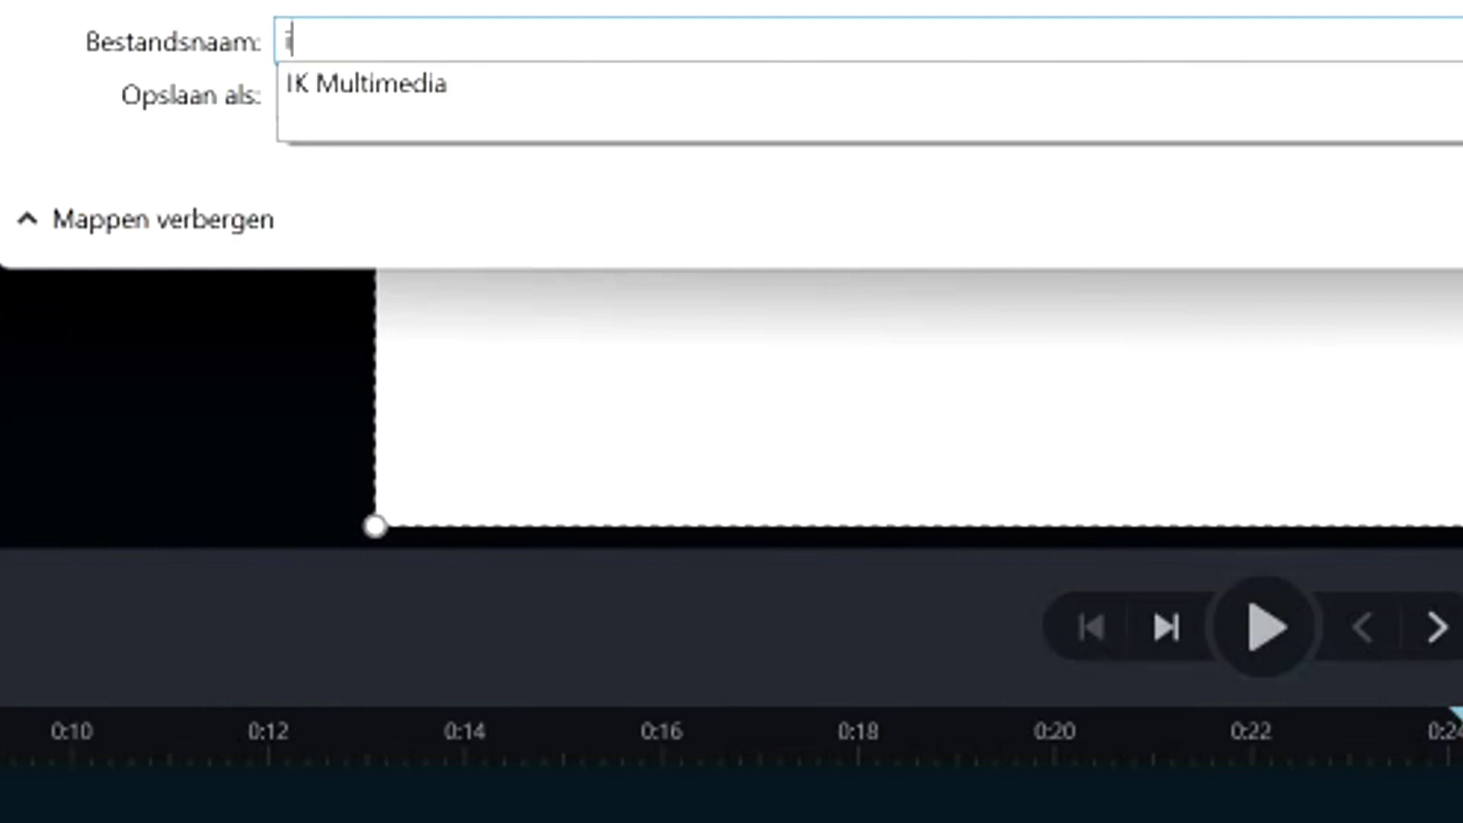
pyautogui.write('Spring Test')
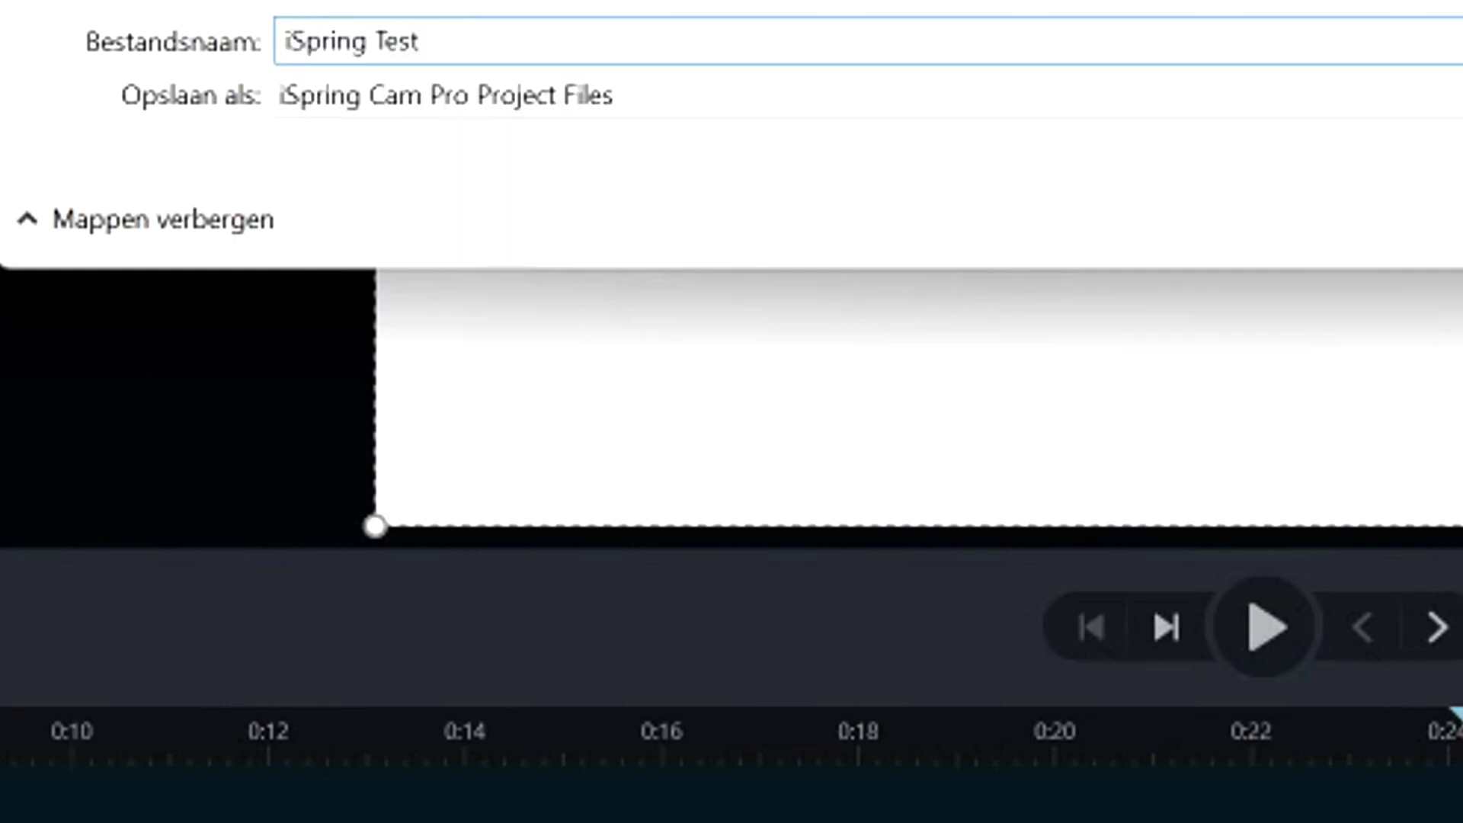
pyautogui.press('Return')
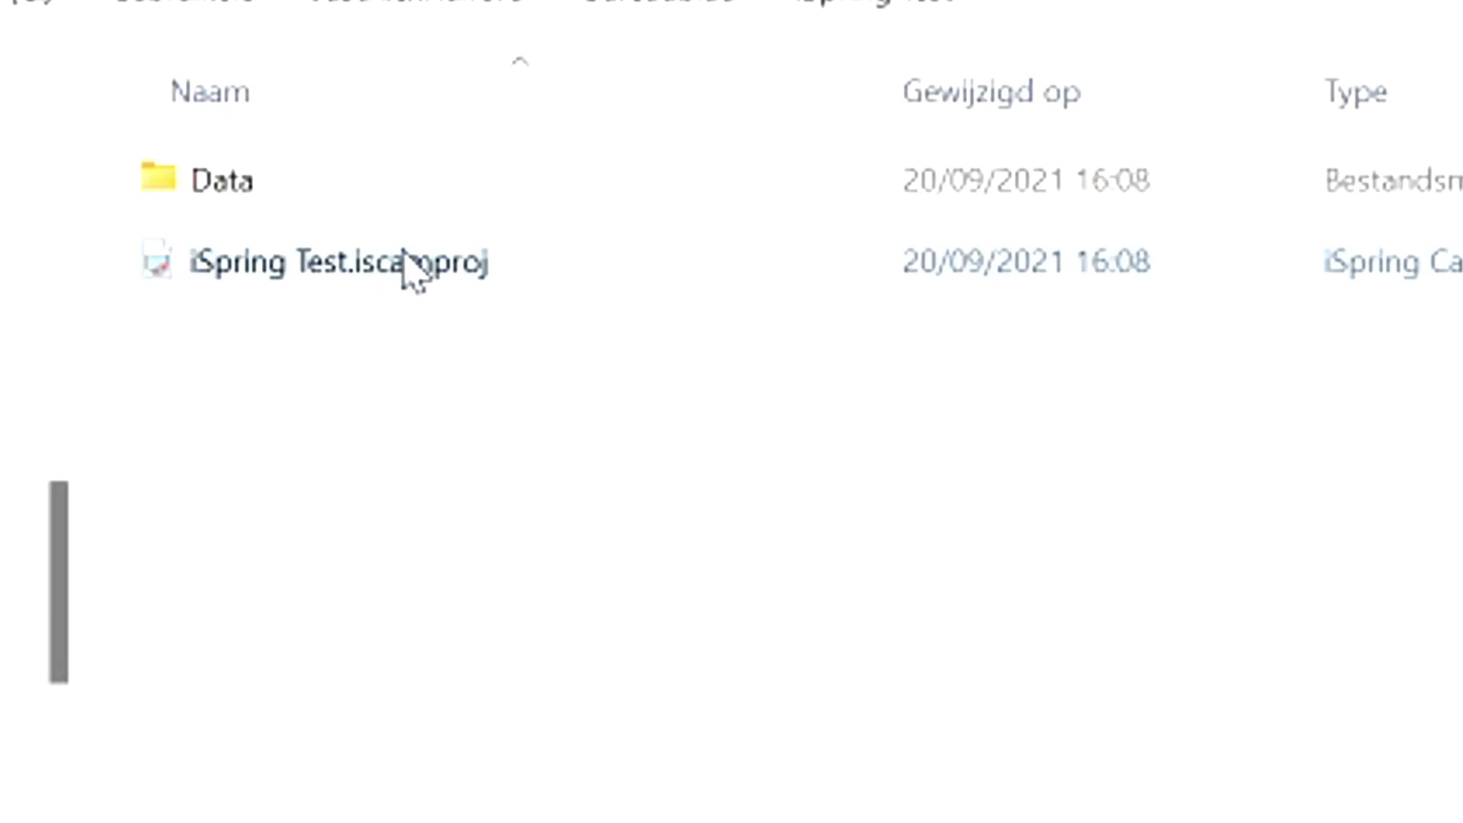
pyautogui.moveTo(412, 268)
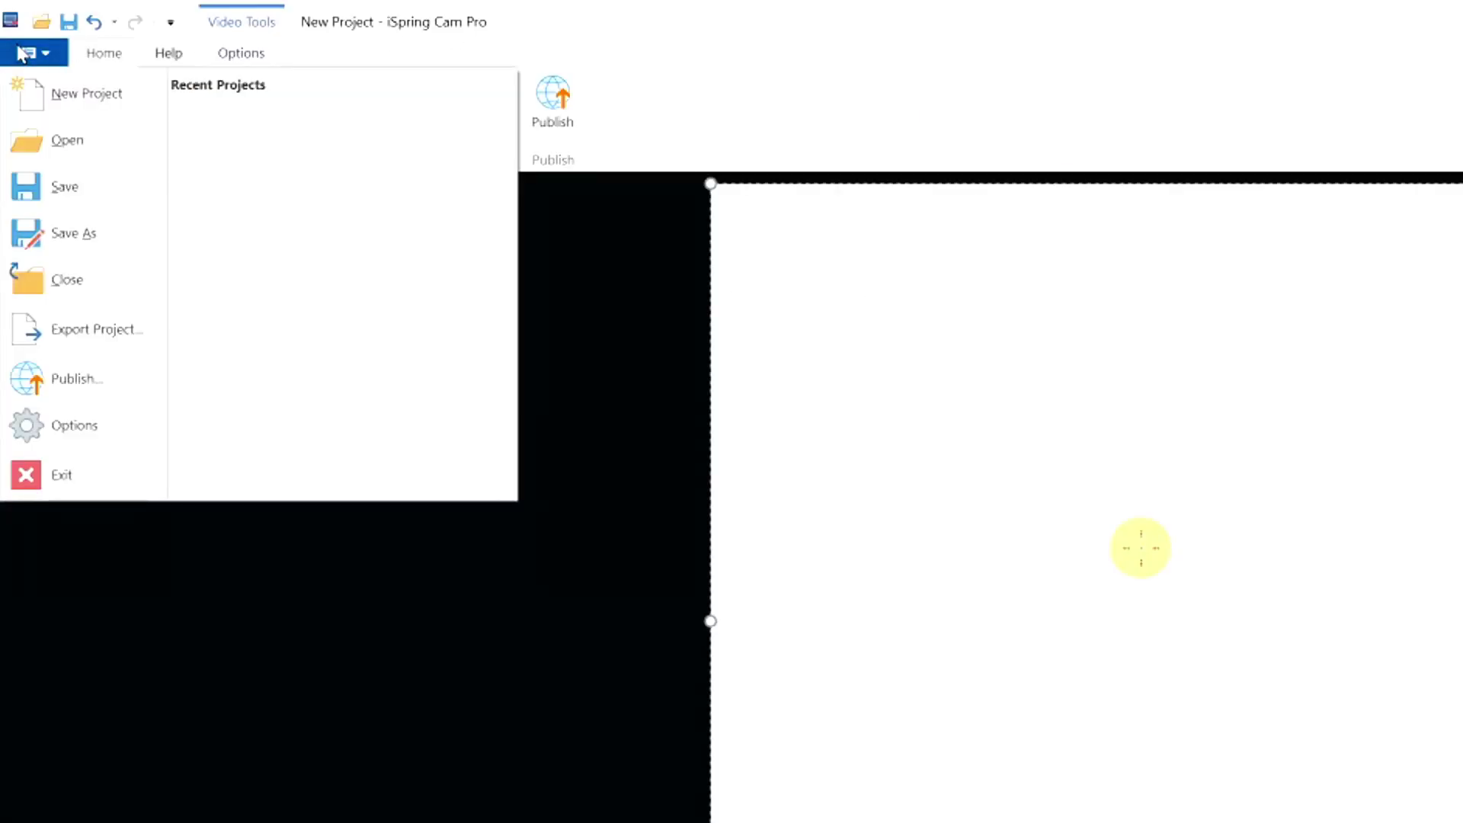
# Step: In the publish settings, rename the project to 'iSpring Rendered Video'
pyautogui.click(114, 379)
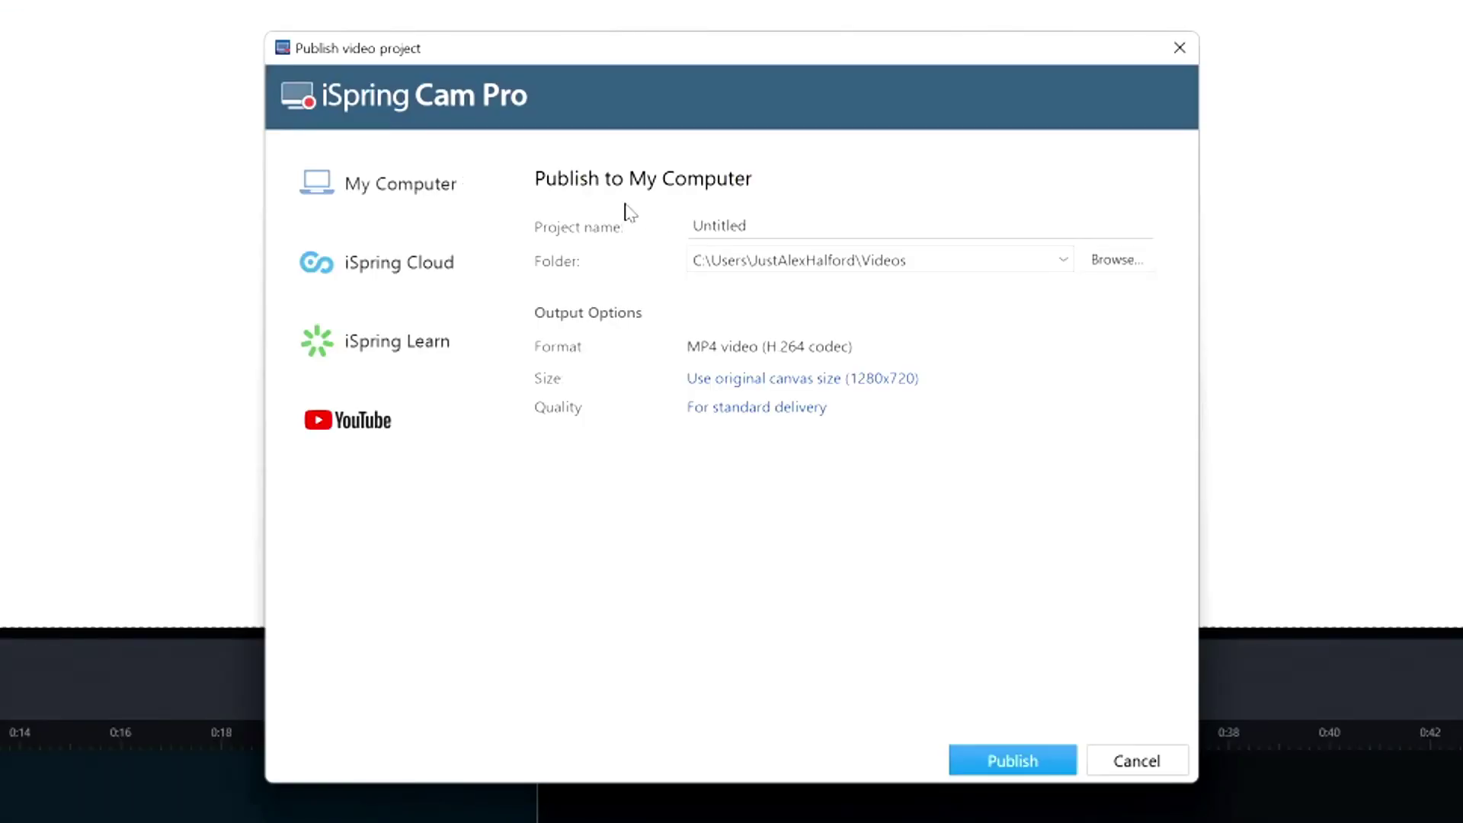
pyautogui.click(747, 225)
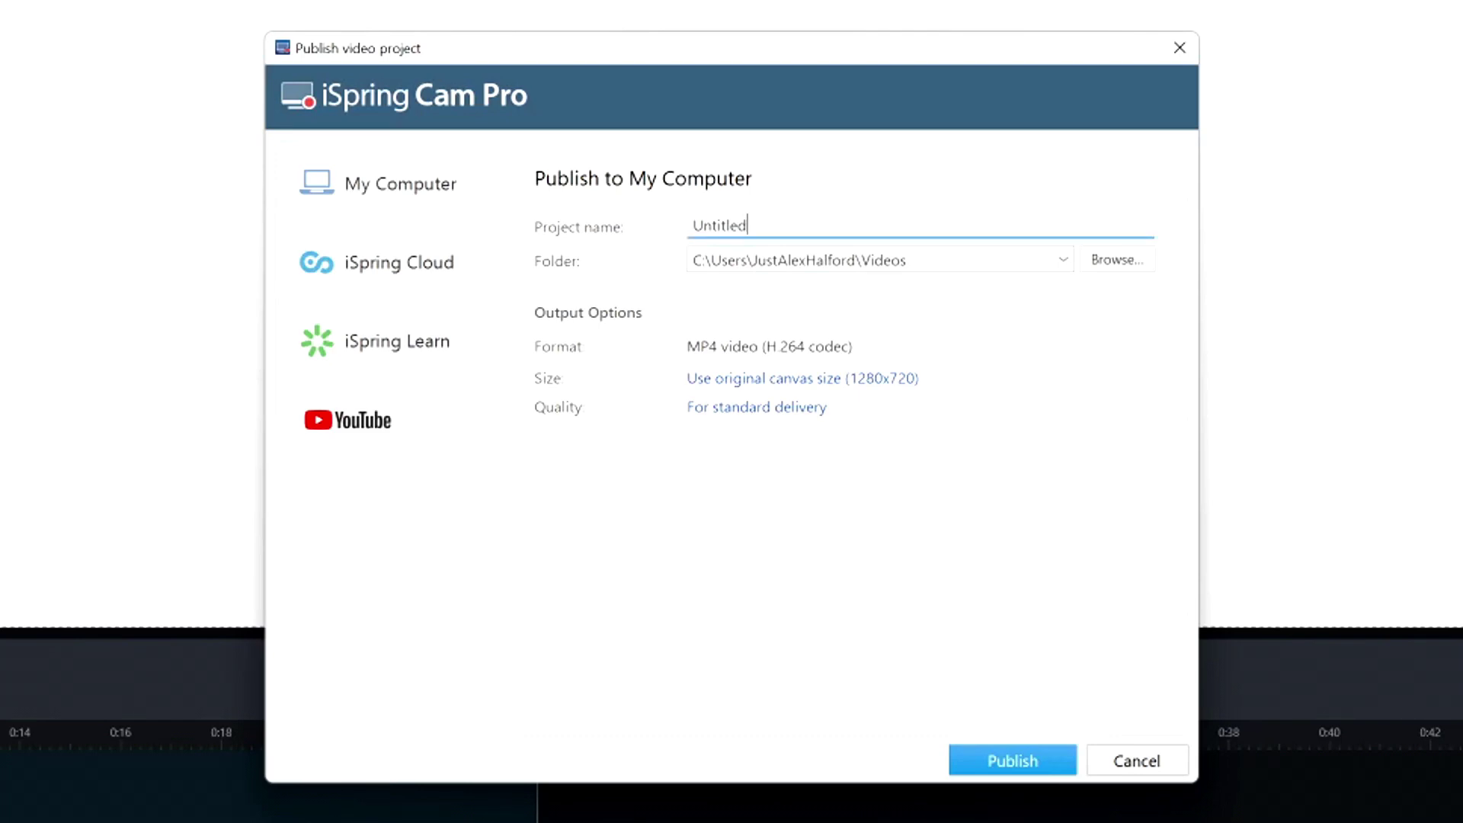
pyautogui.hotkey('ctrl', 'a')
pyautogui.write('i')
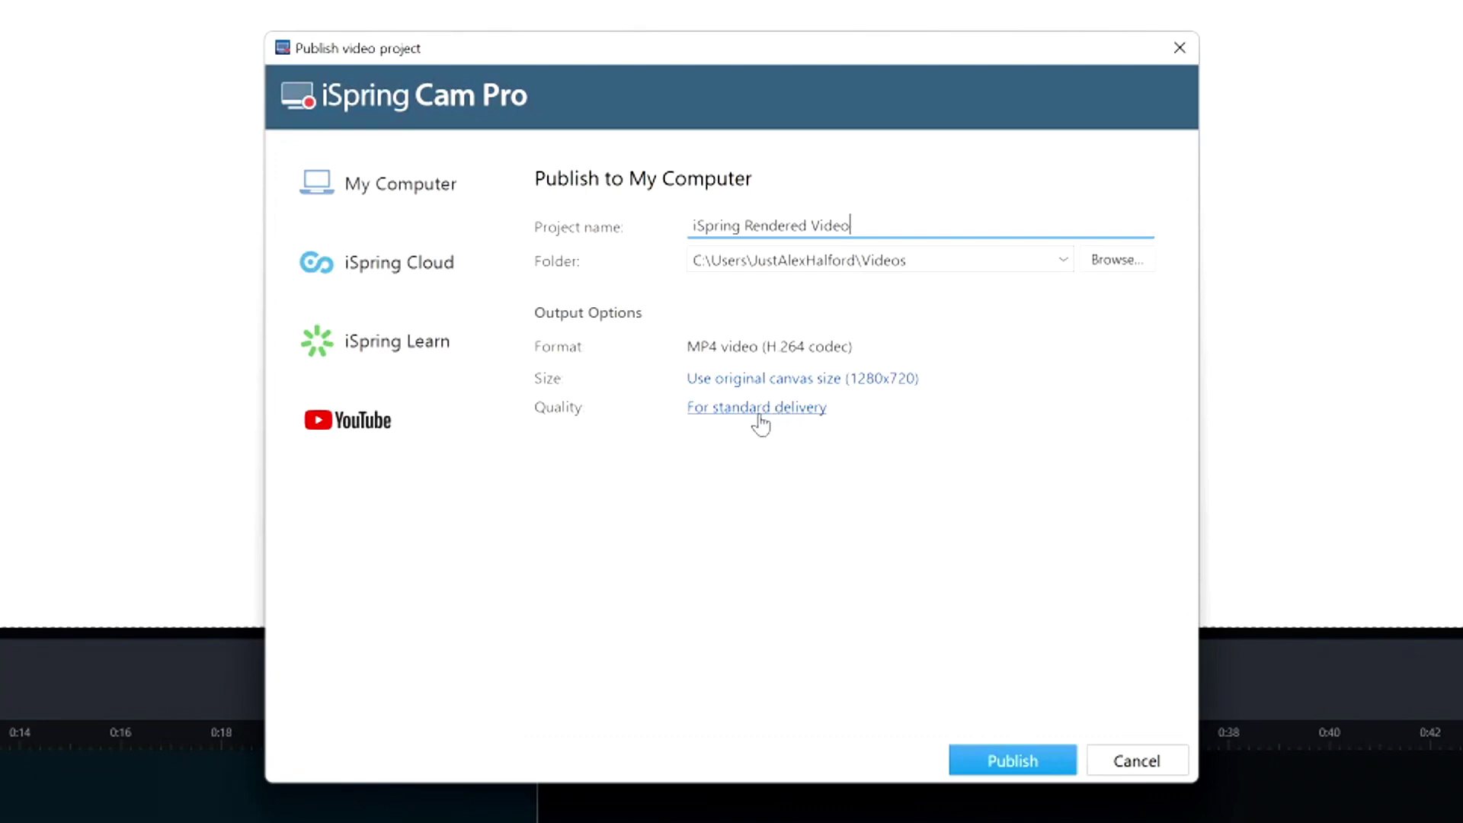
# Step: Set custom video and audio compression quality to 100% and save it
pyautogui.click(702, 408)
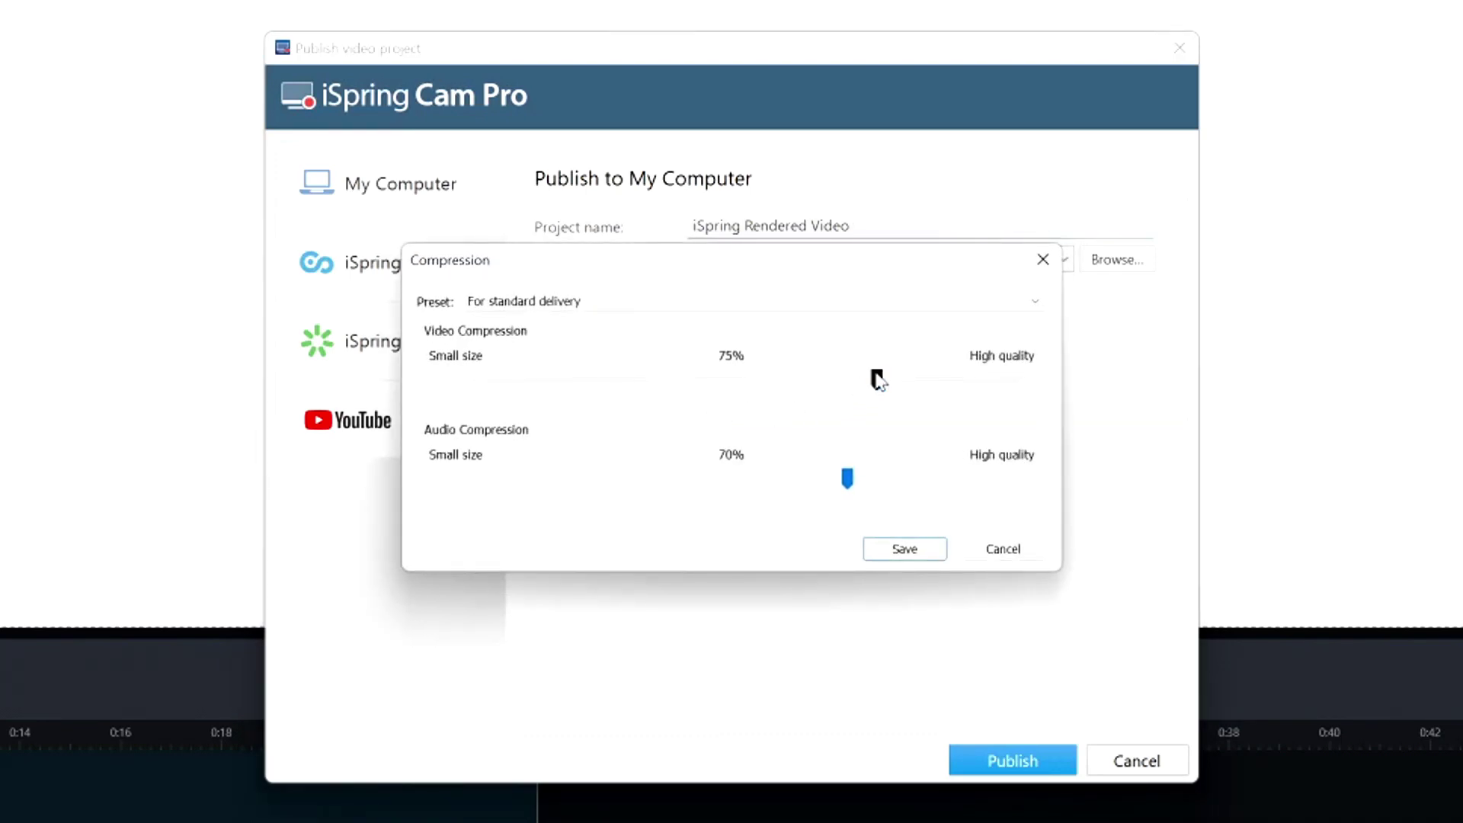
pyautogui.moveTo(876, 379); pyautogui.dragTo(1058, 395)
pyautogui.moveTo(847, 478); pyautogui.dragTo(1031, 488)
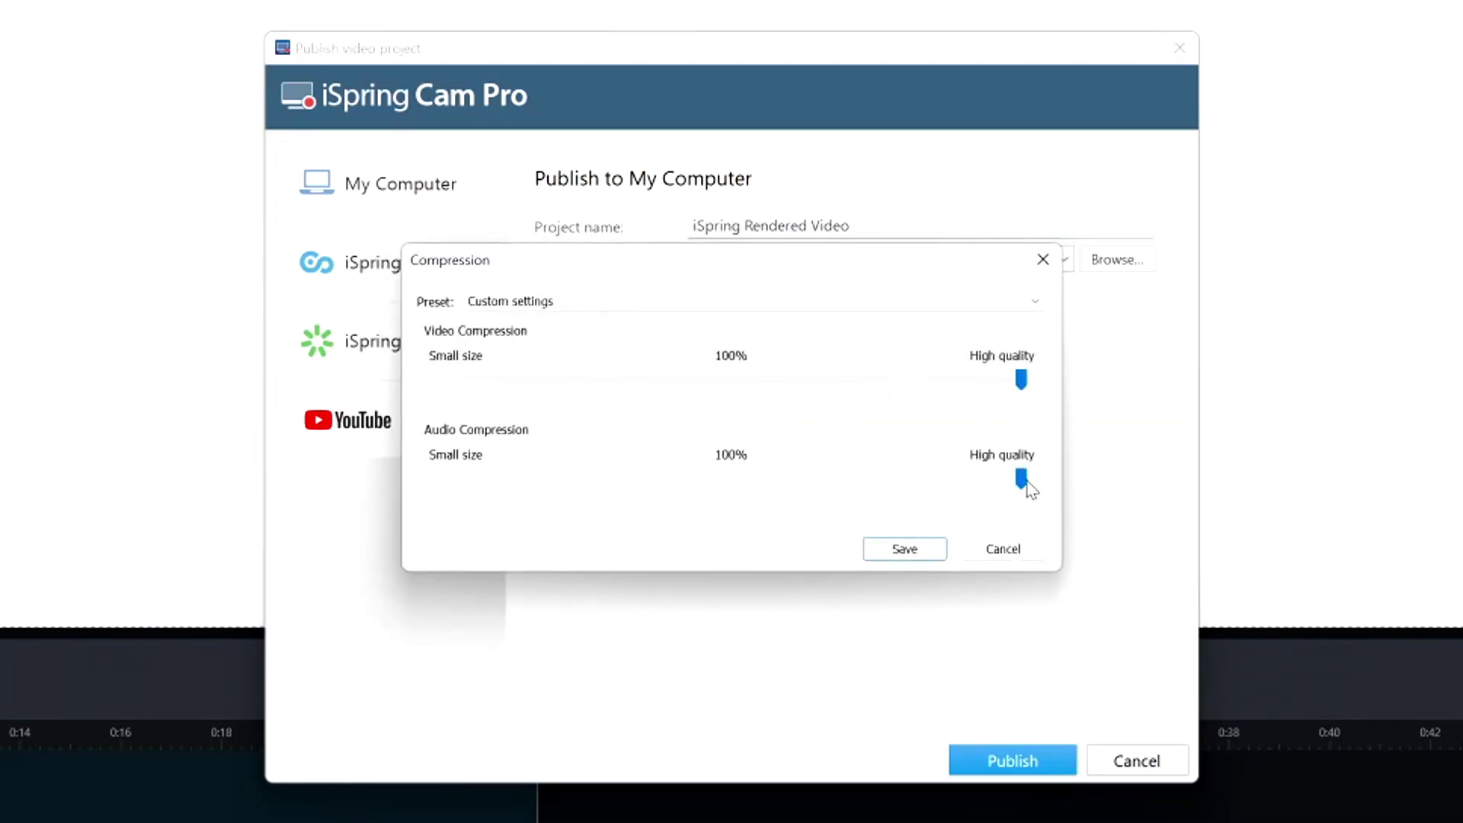
pyautogui.click(904, 549)
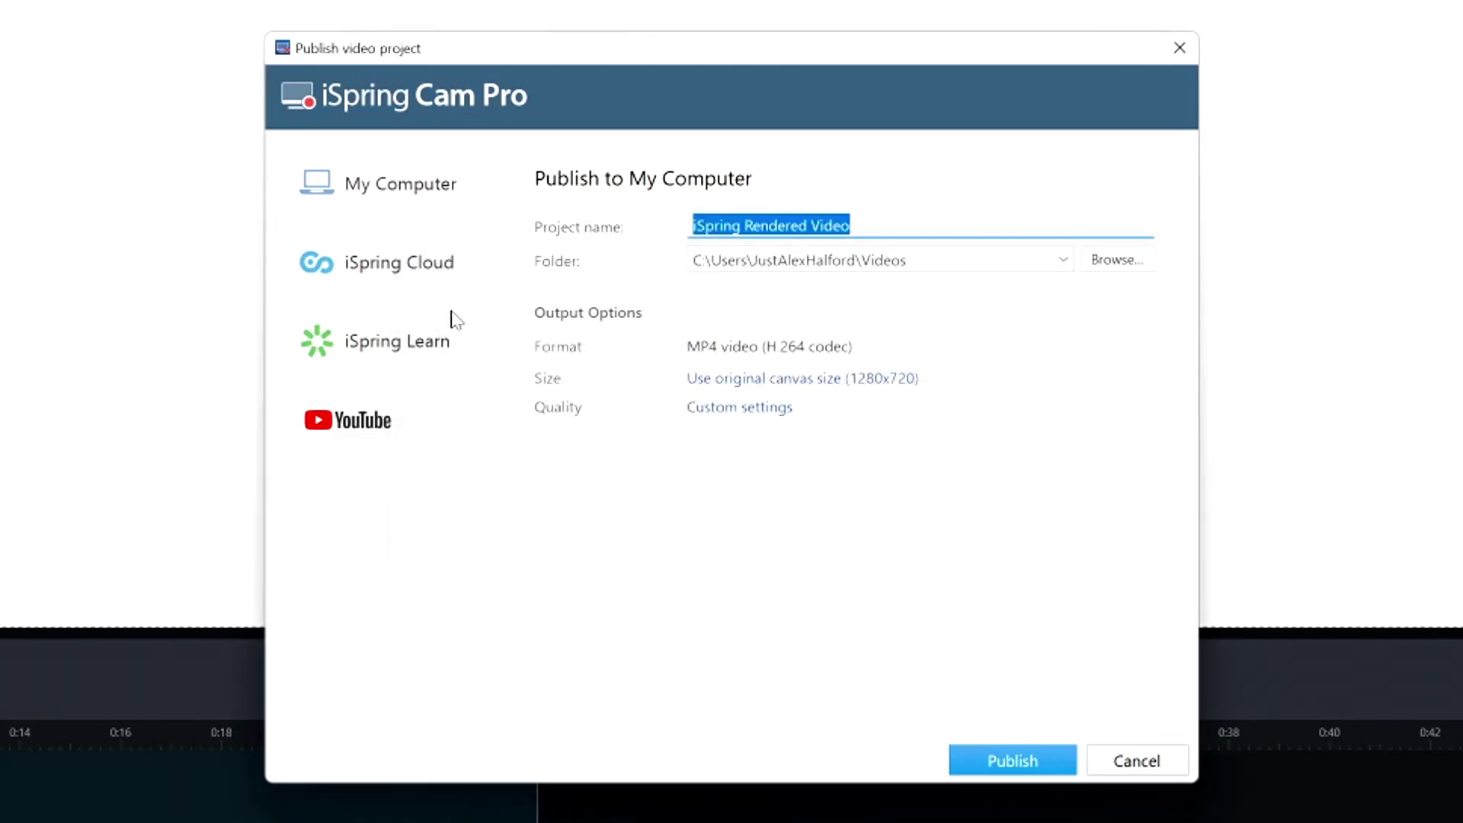
# Step: Browse the iSpring Cloud feature slides to its sign-up form, then move to iSpring Learn
pyautogui.click(435, 272)
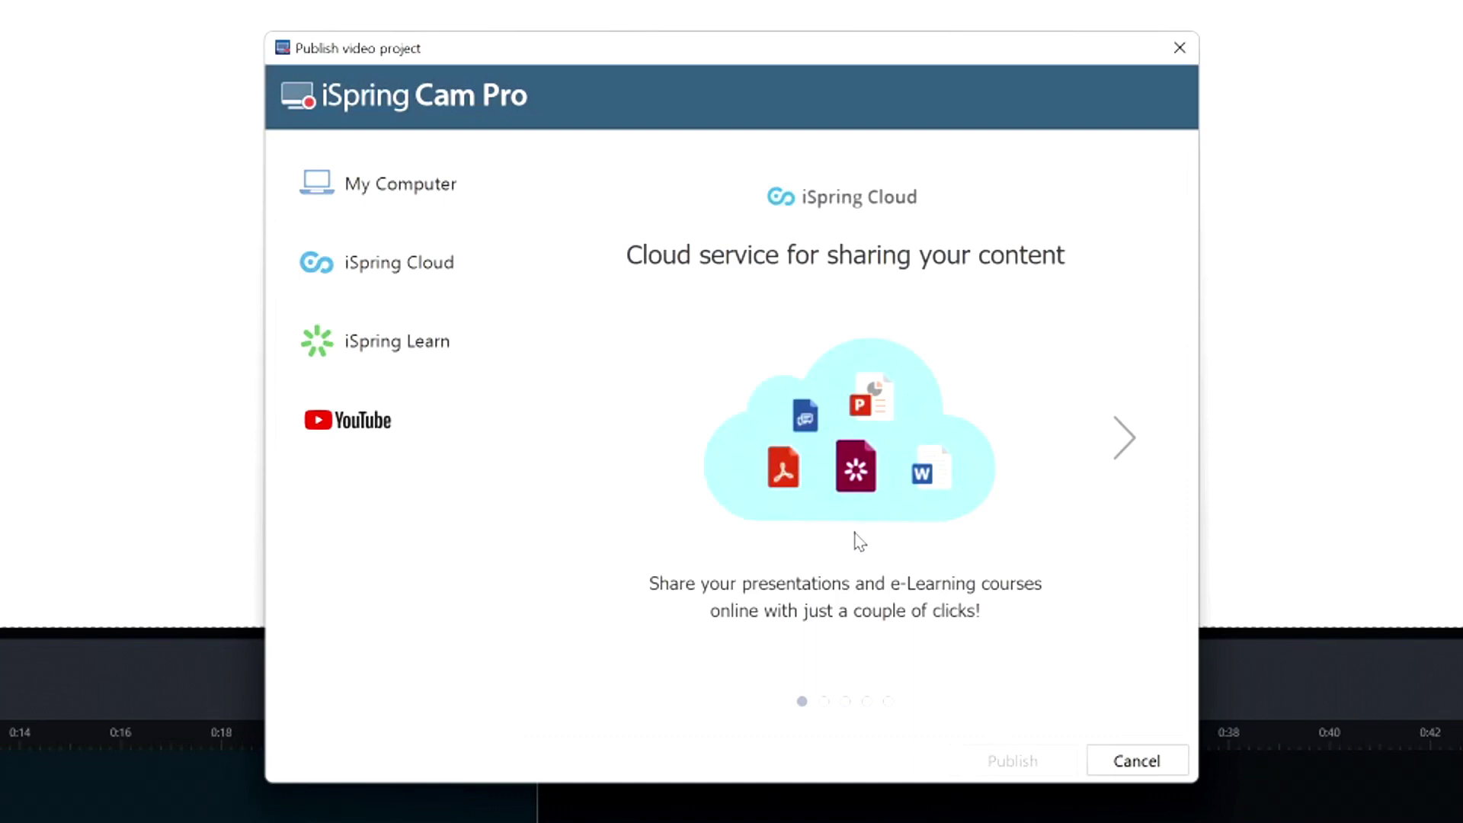
pyautogui.click(1124, 439)
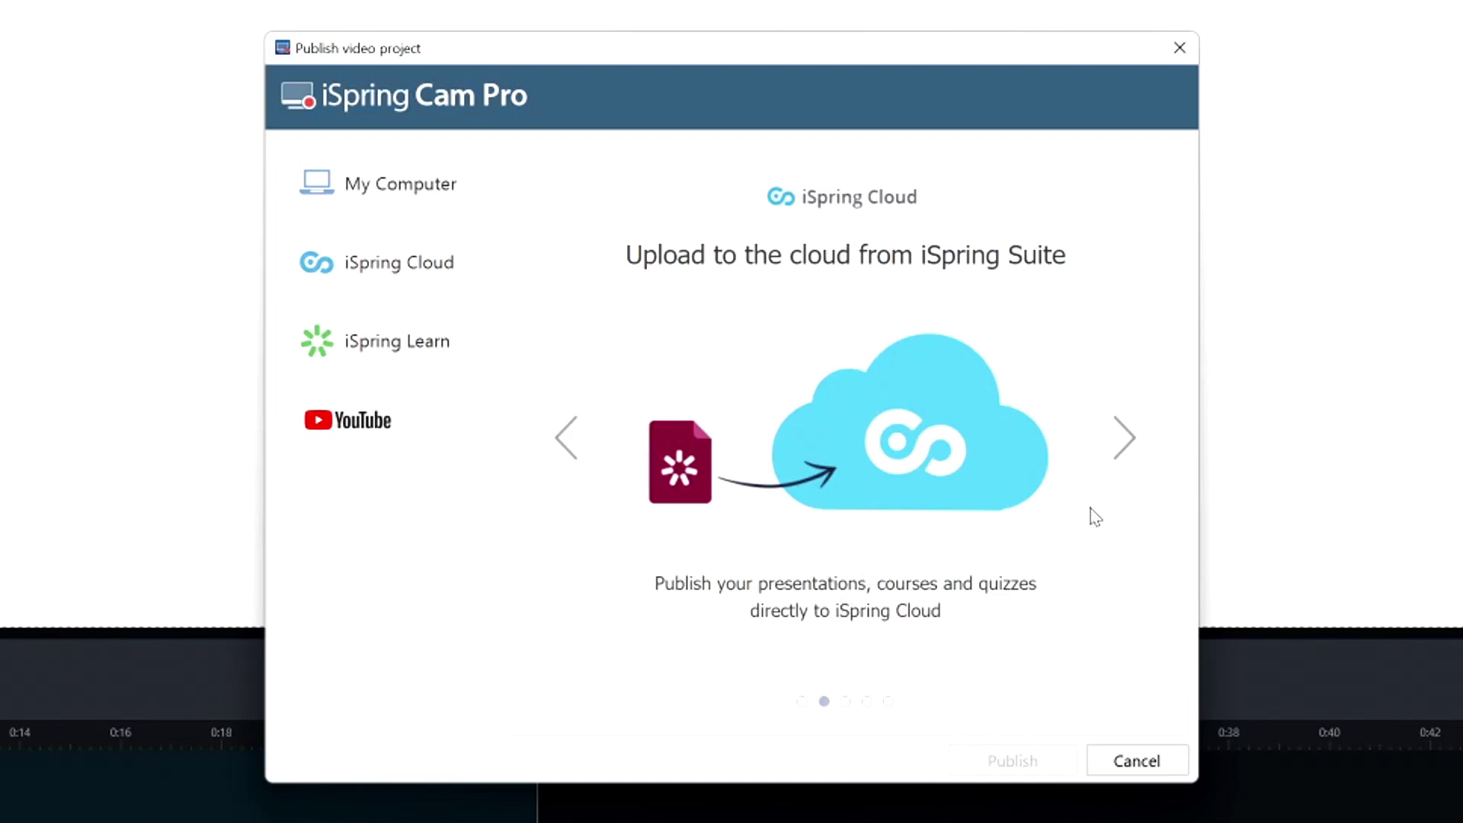
pyautogui.click(1115, 457)
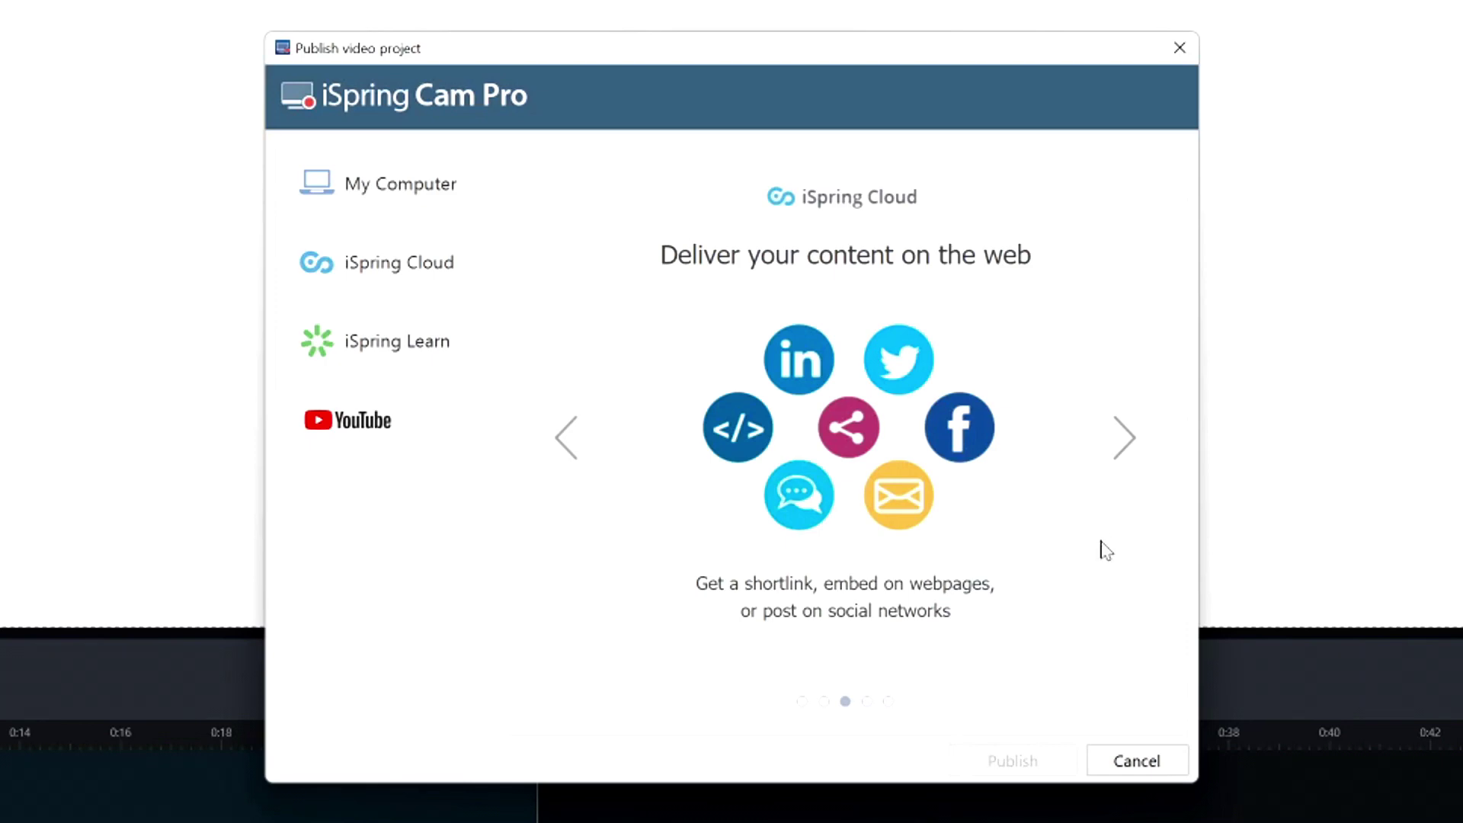
pyautogui.click(1134, 433)
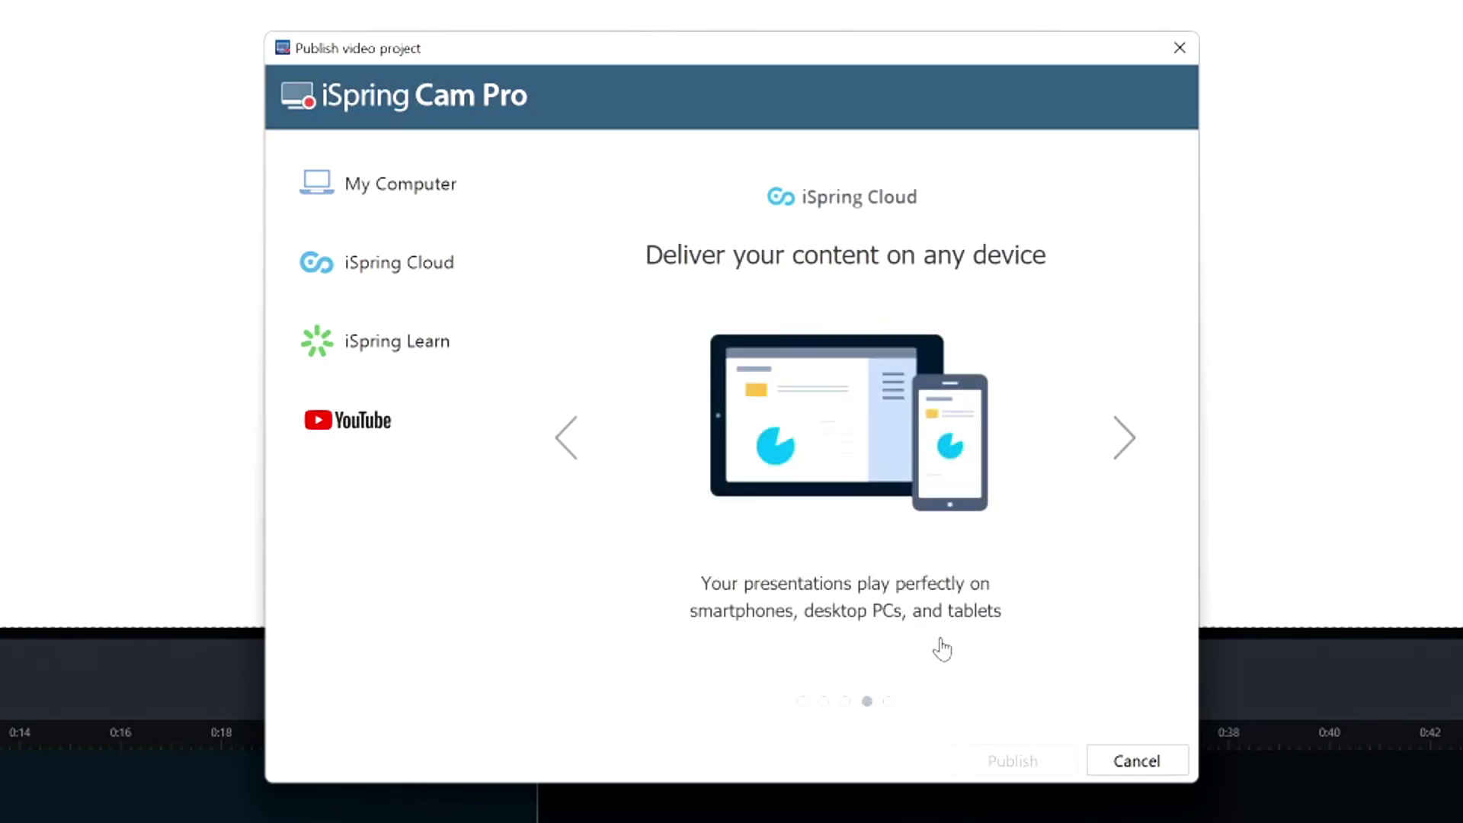
pyautogui.click(1125, 436)
pyautogui.click(856, 630)
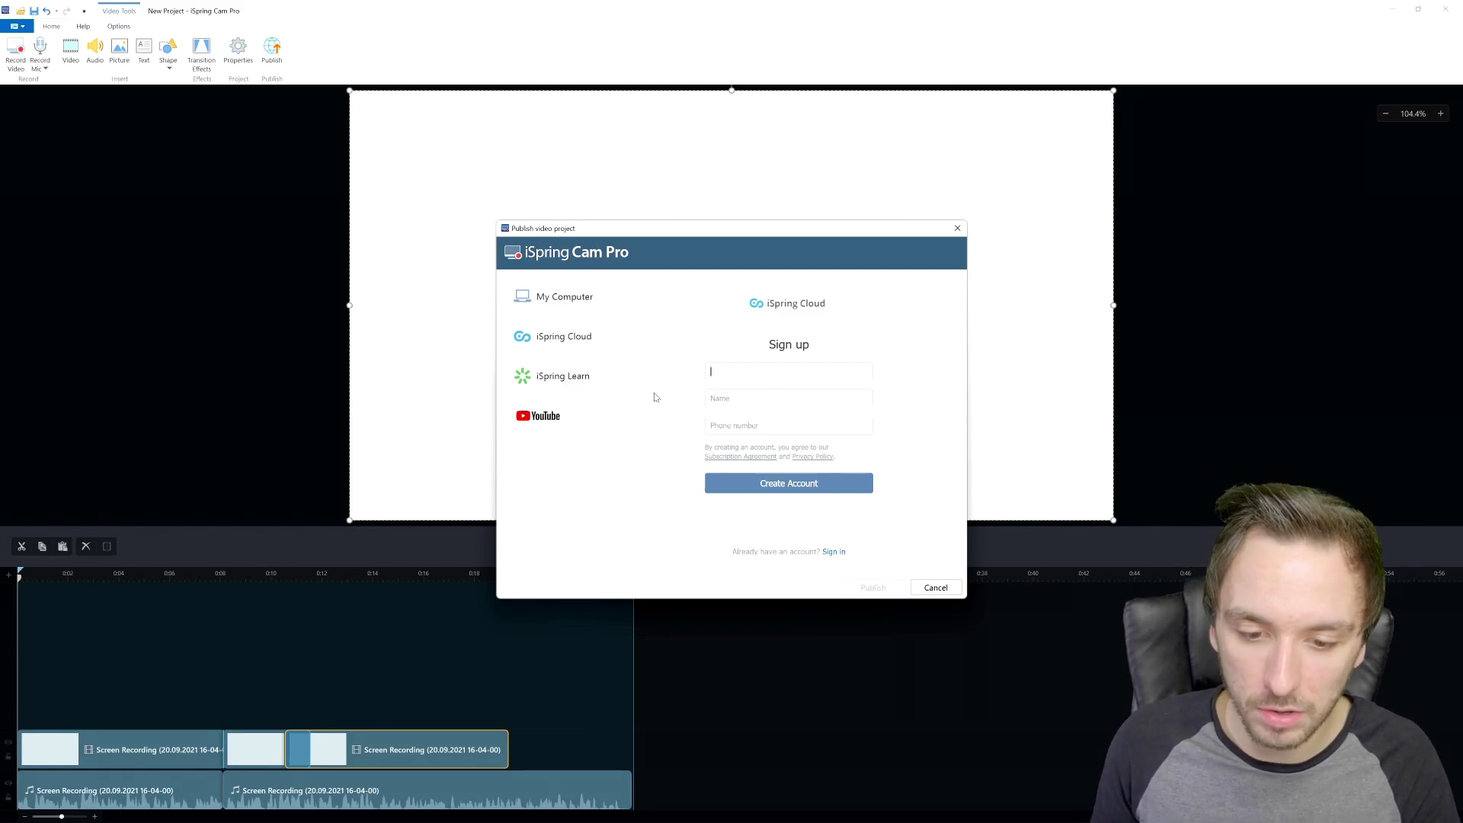
pyautogui.click(570, 386)
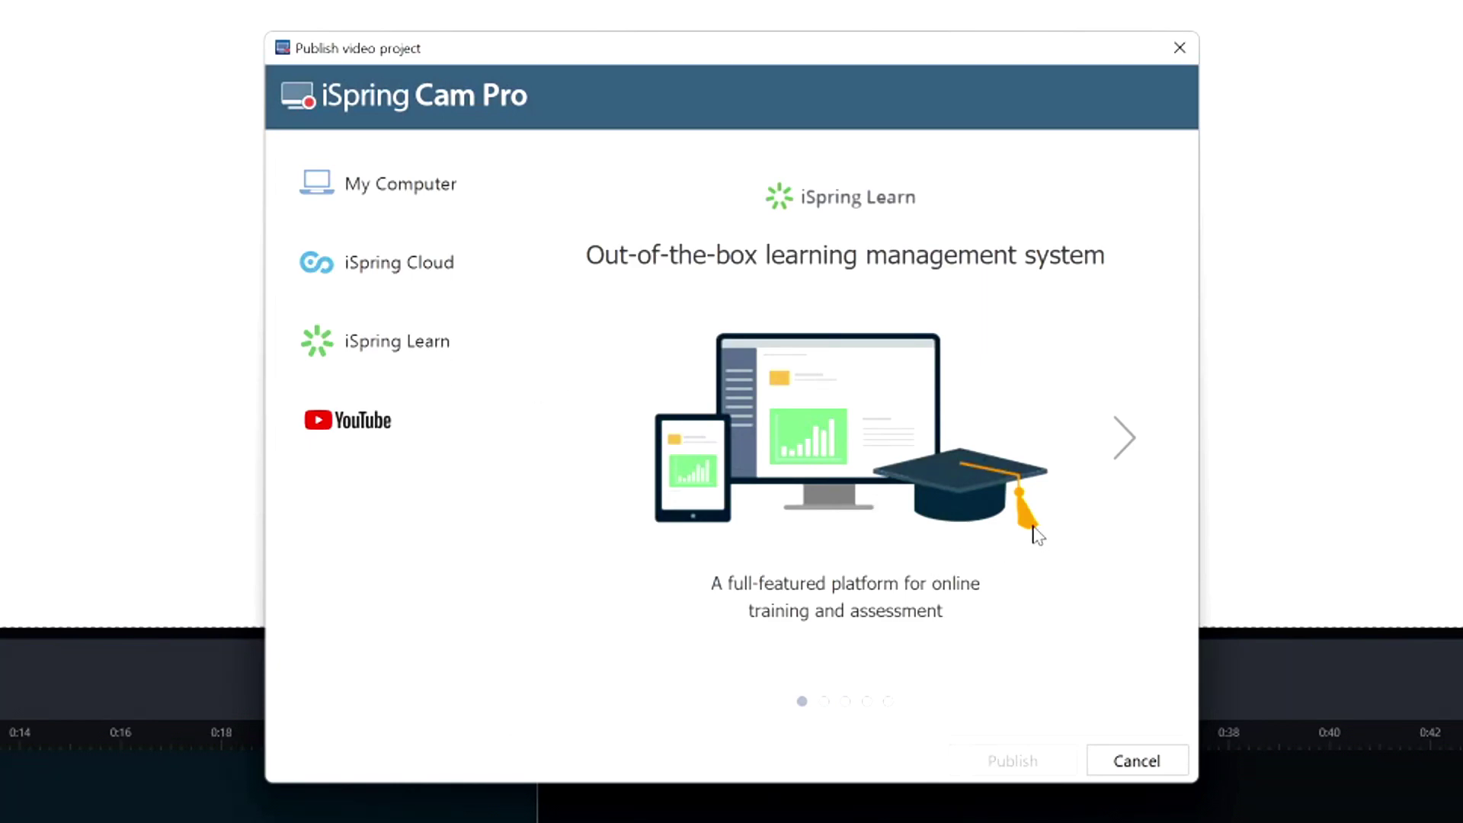
# Step: Step through the iSpring Learn slides to its sign-up form, then choose YouTube
pyautogui.click(1125, 436)
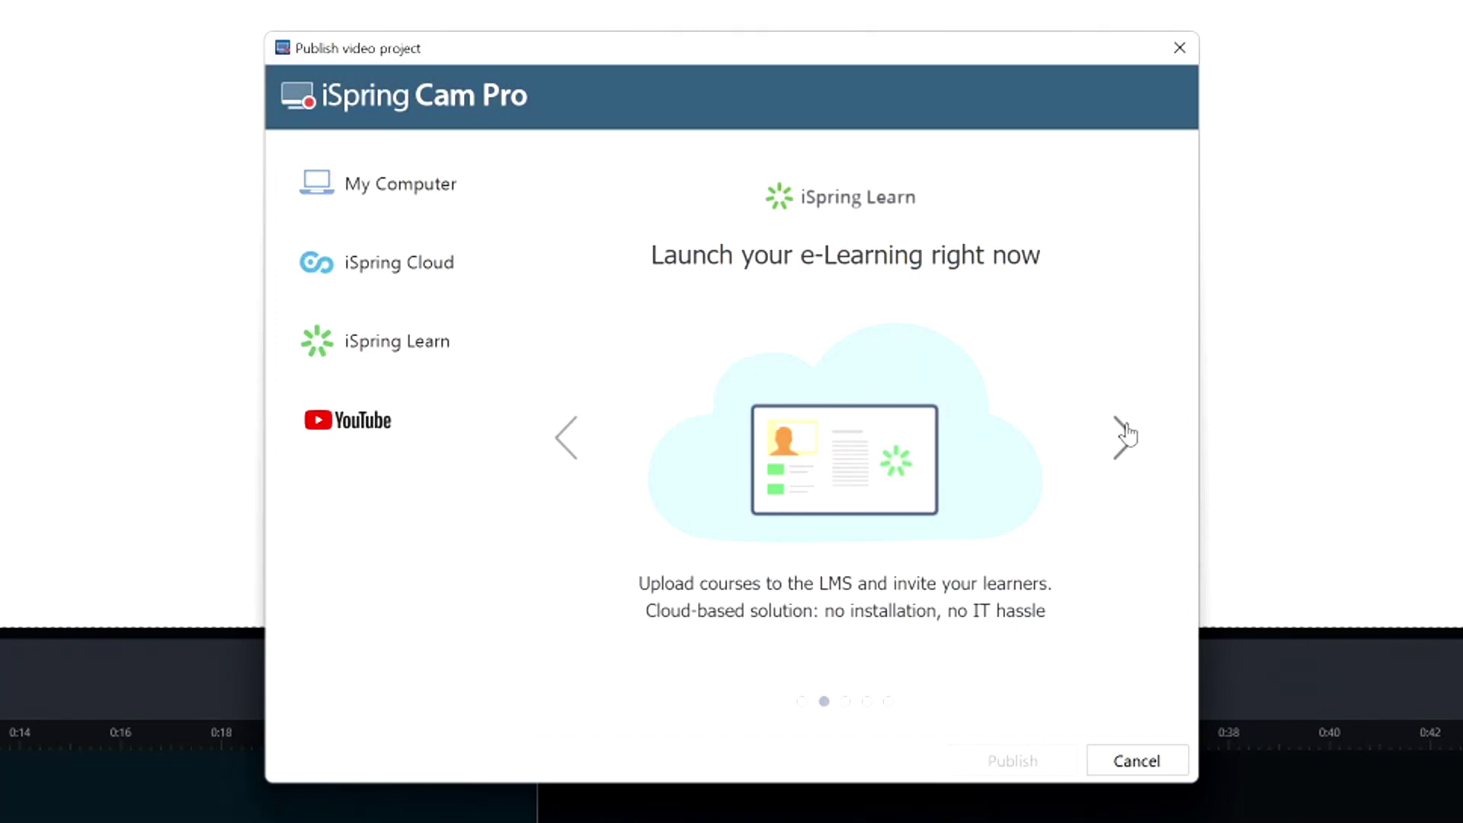
pyautogui.click(1125, 436)
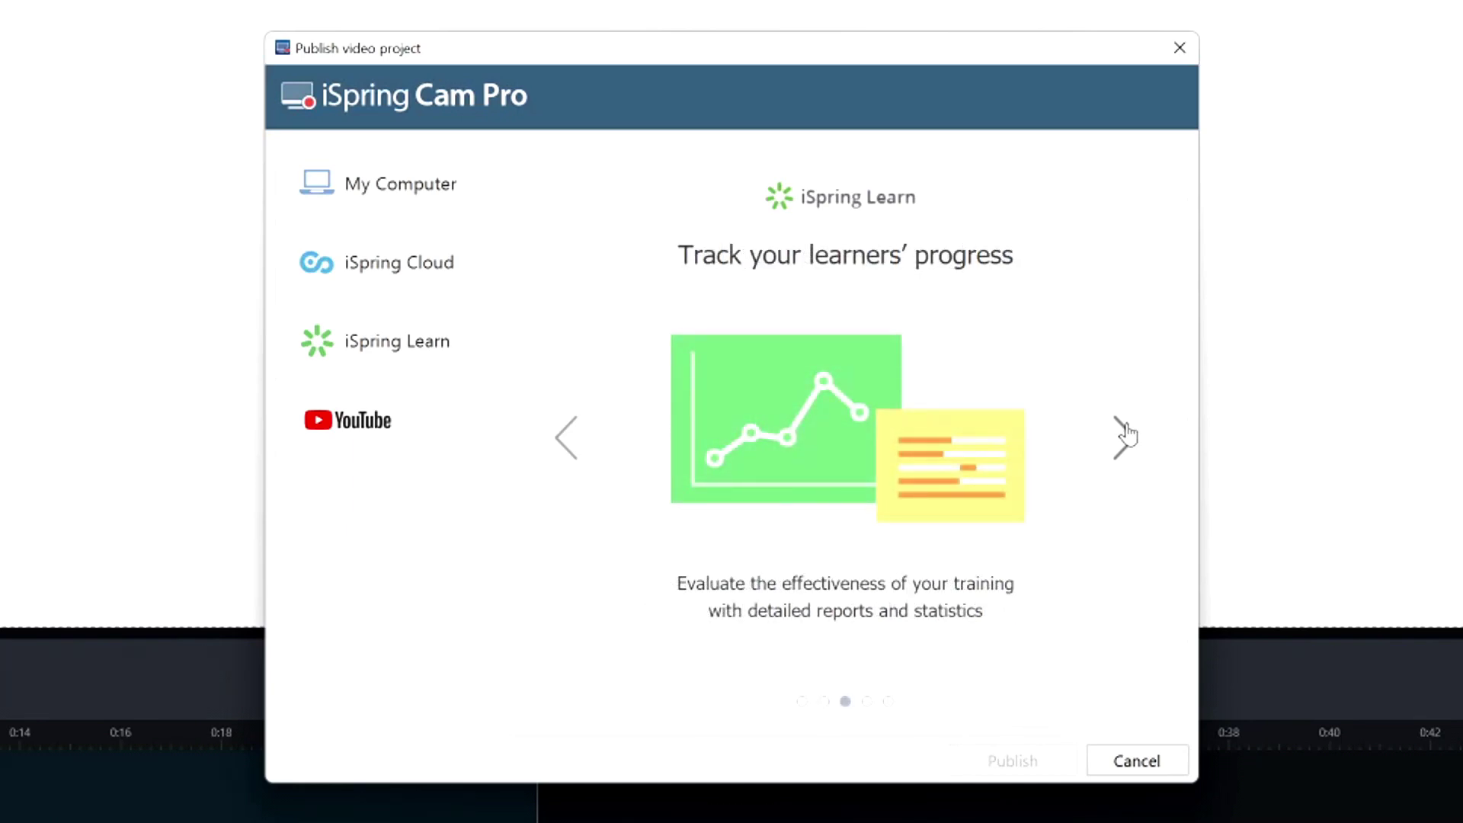
pyautogui.click(1124, 436)
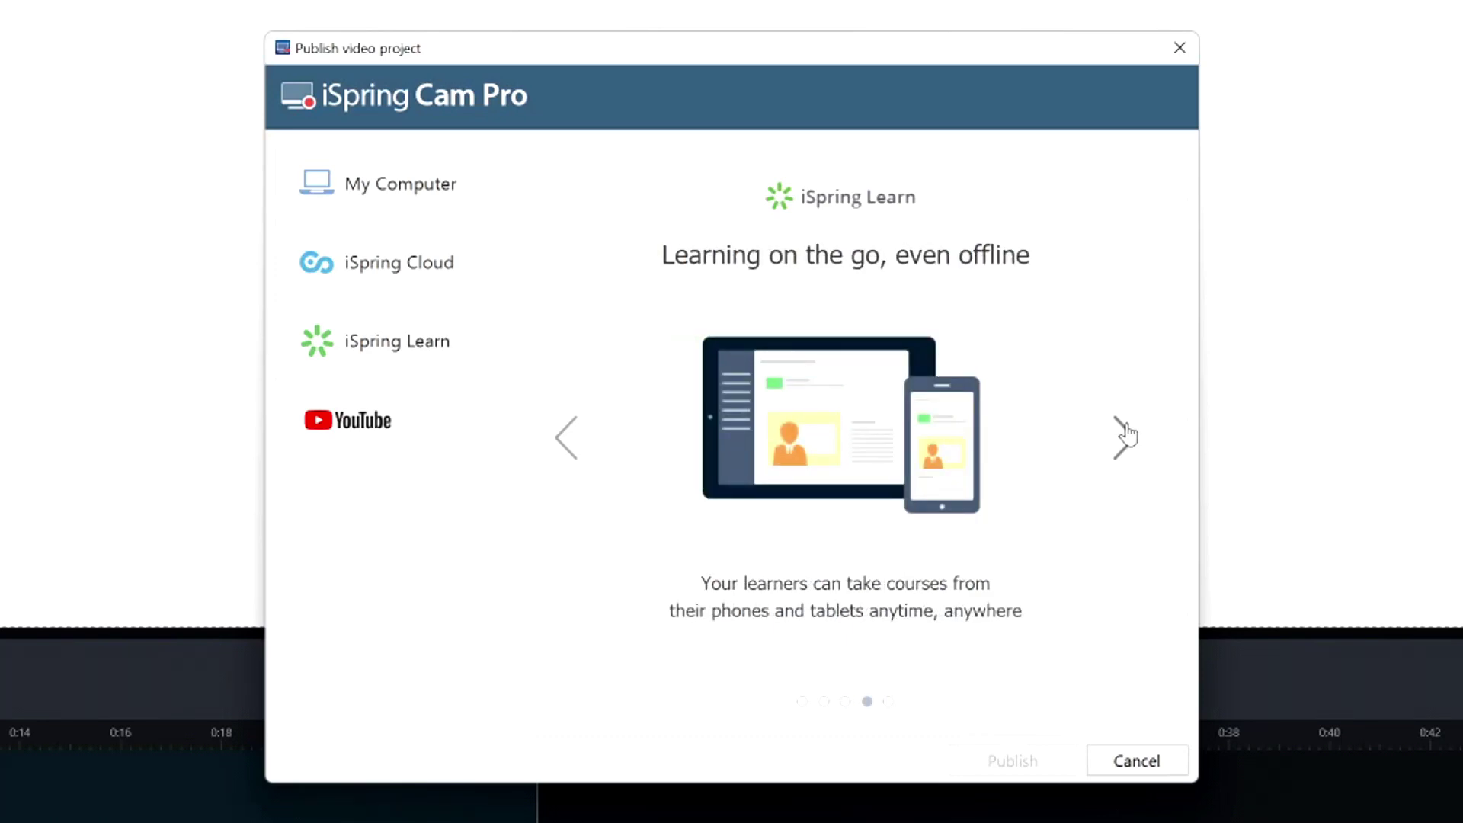
pyautogui.click(1125, 436)
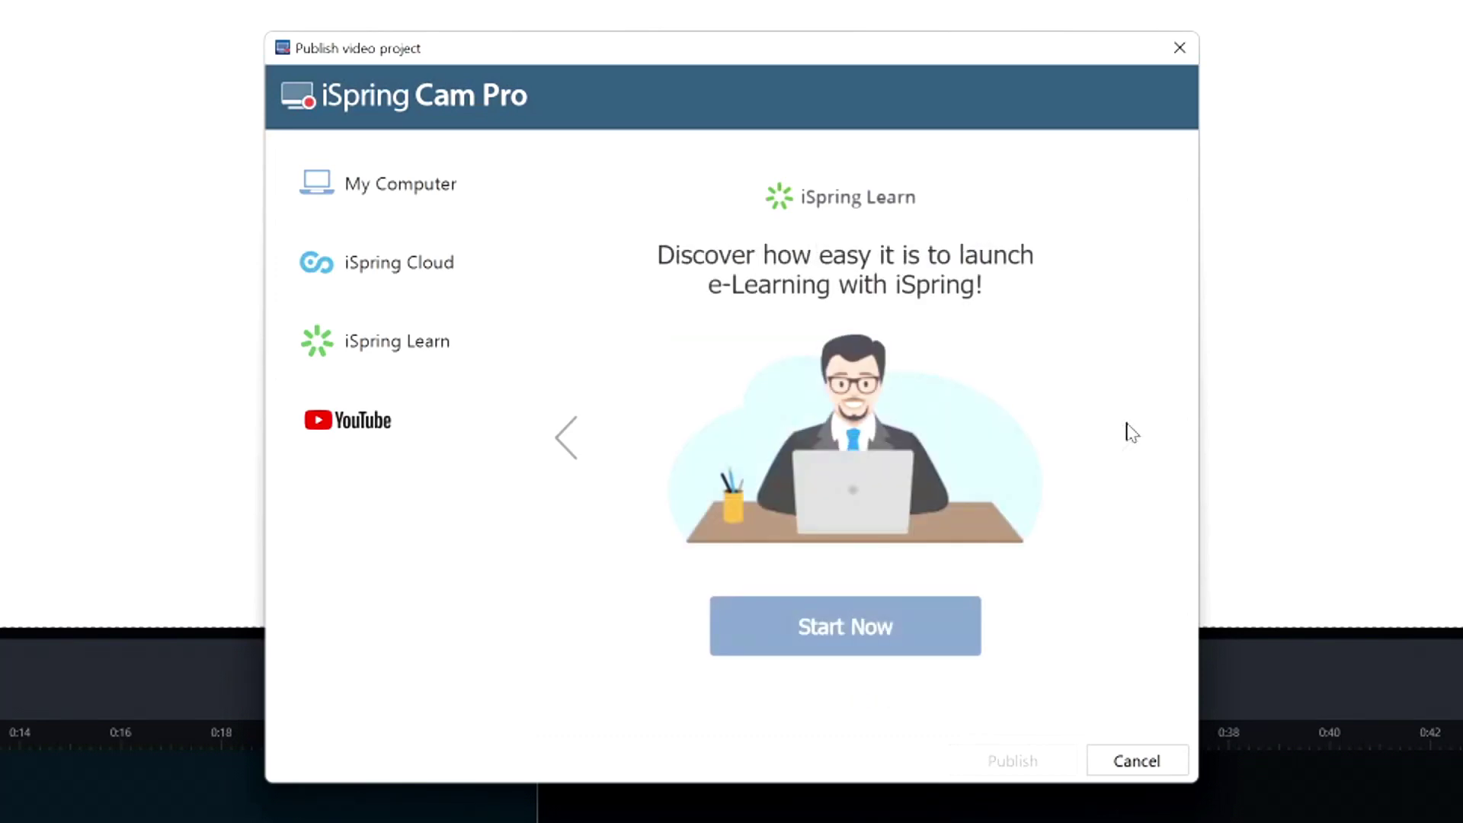
pyautogui.click(880, 635)
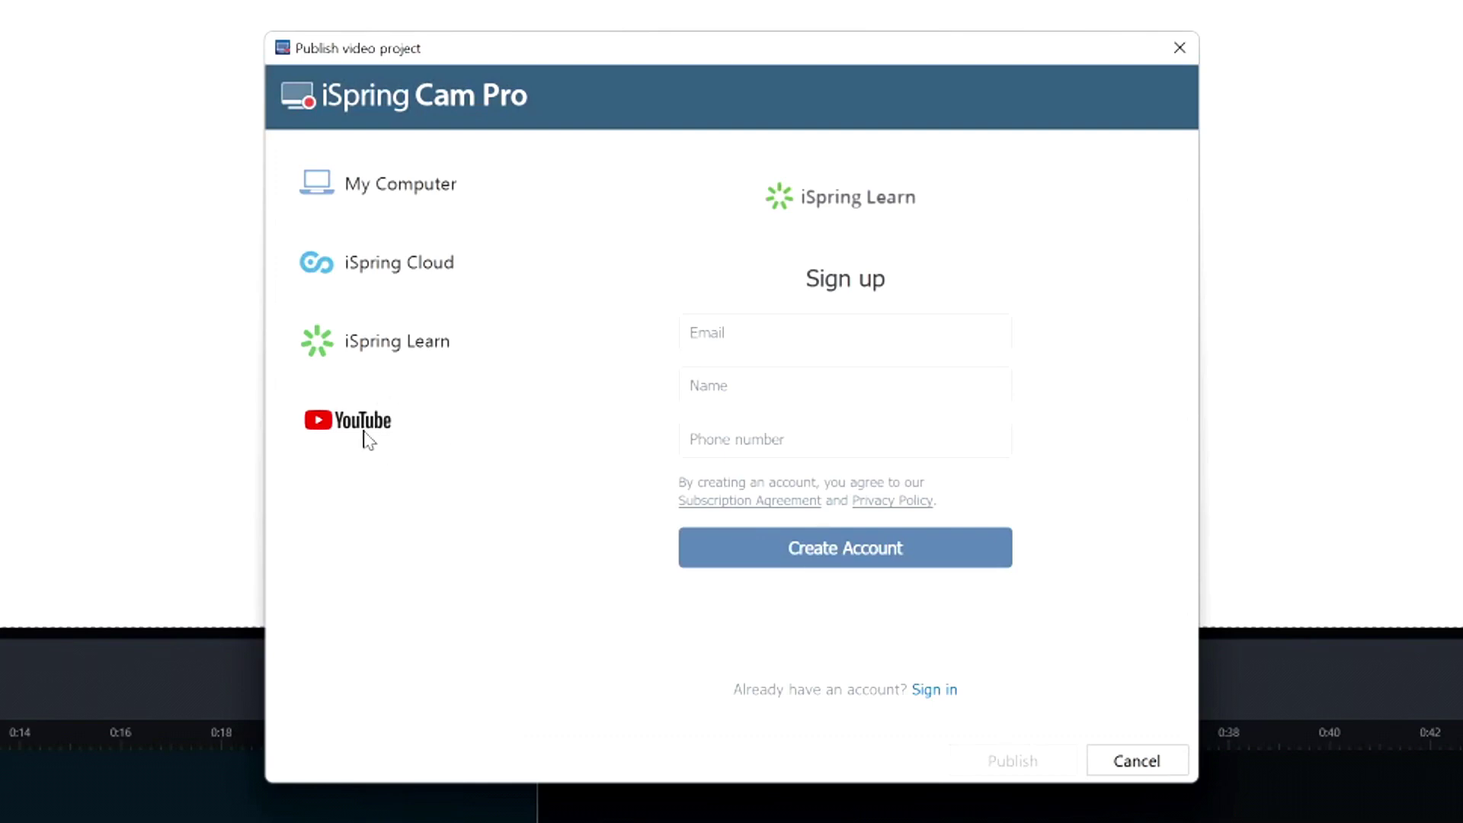
pyautogui.click(419, 431)
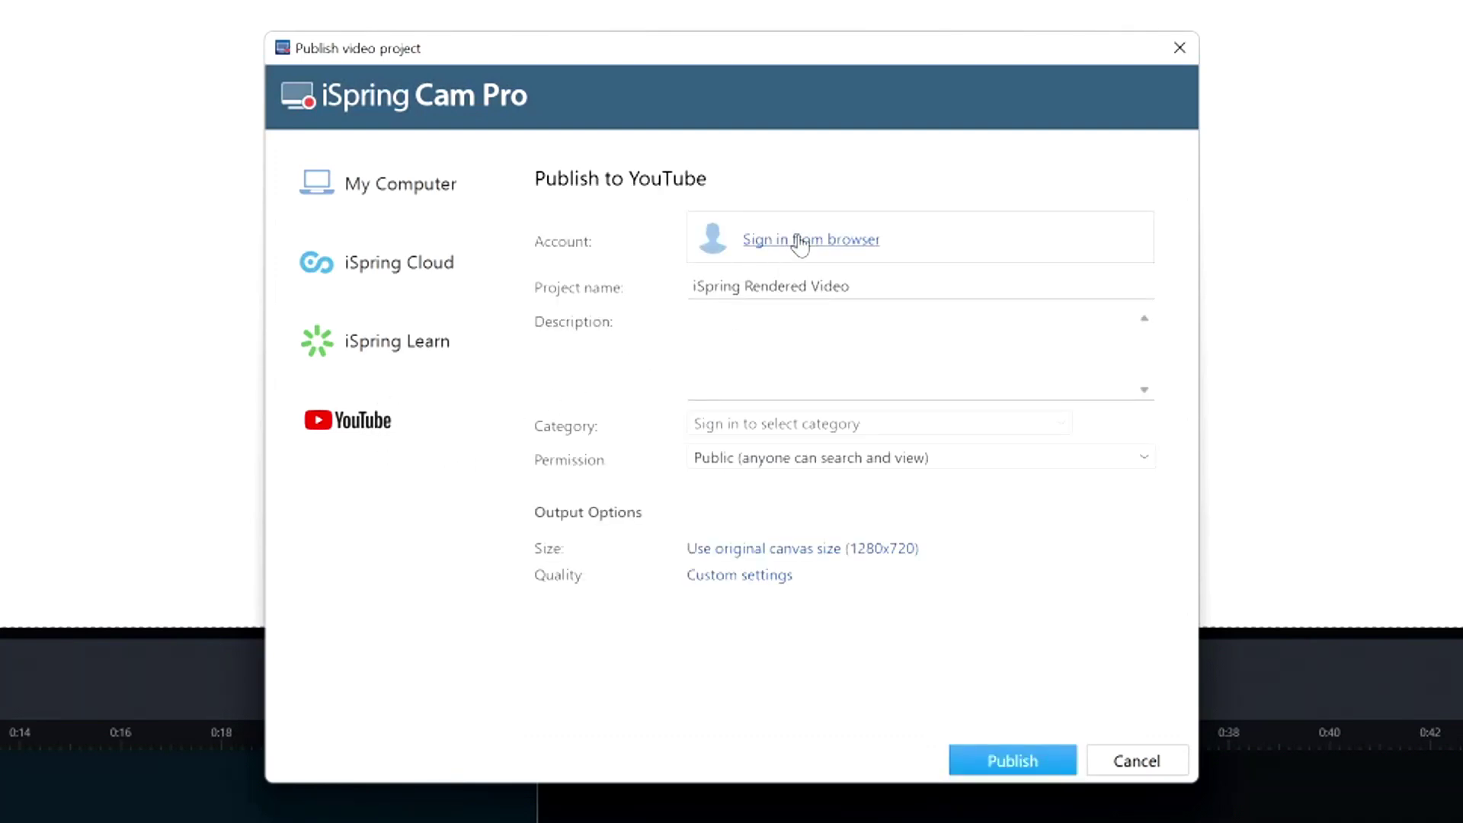
pyautogui.click(732, 335)
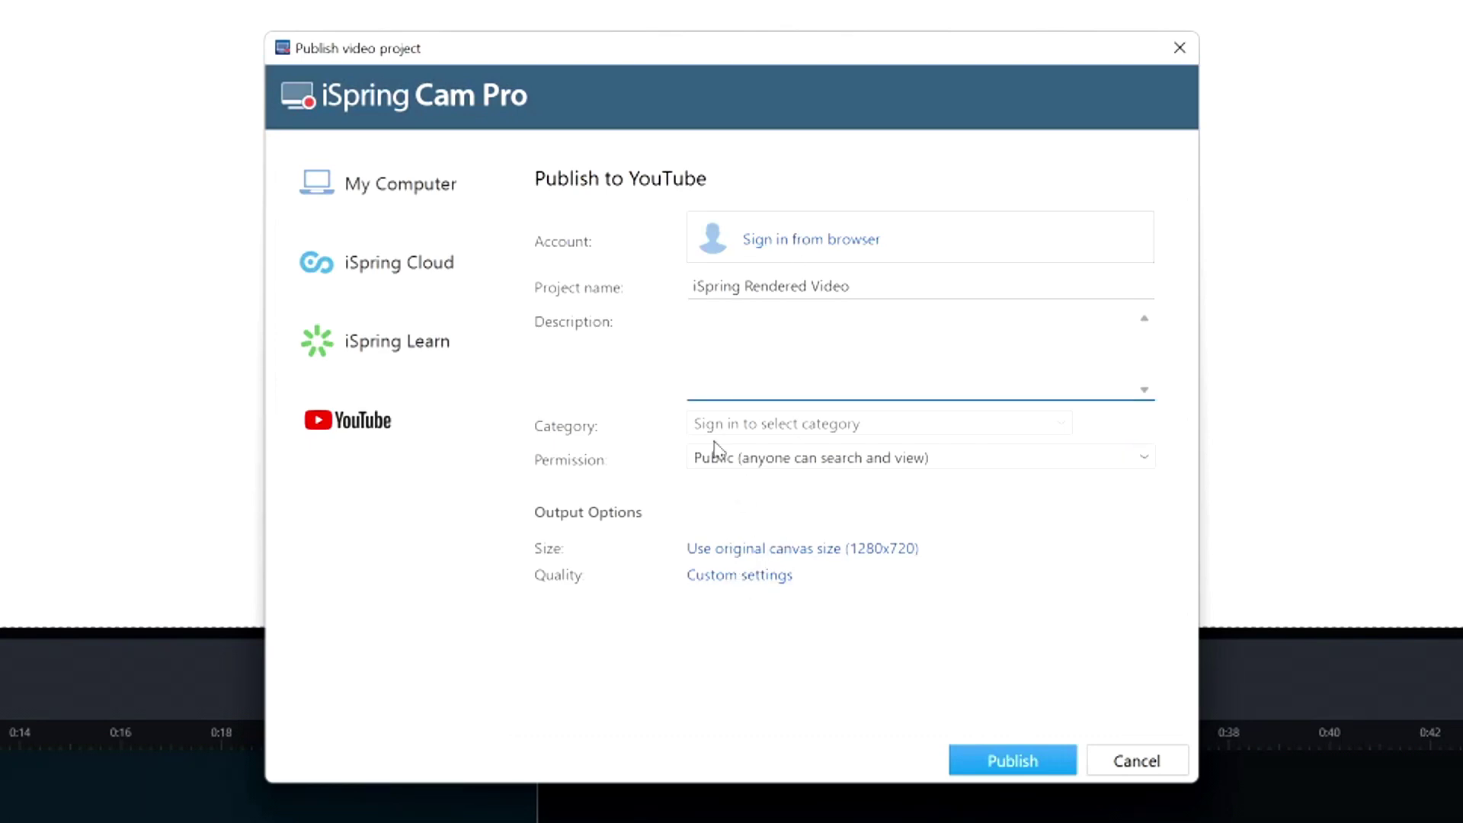
pyautogui.click(747, 462)
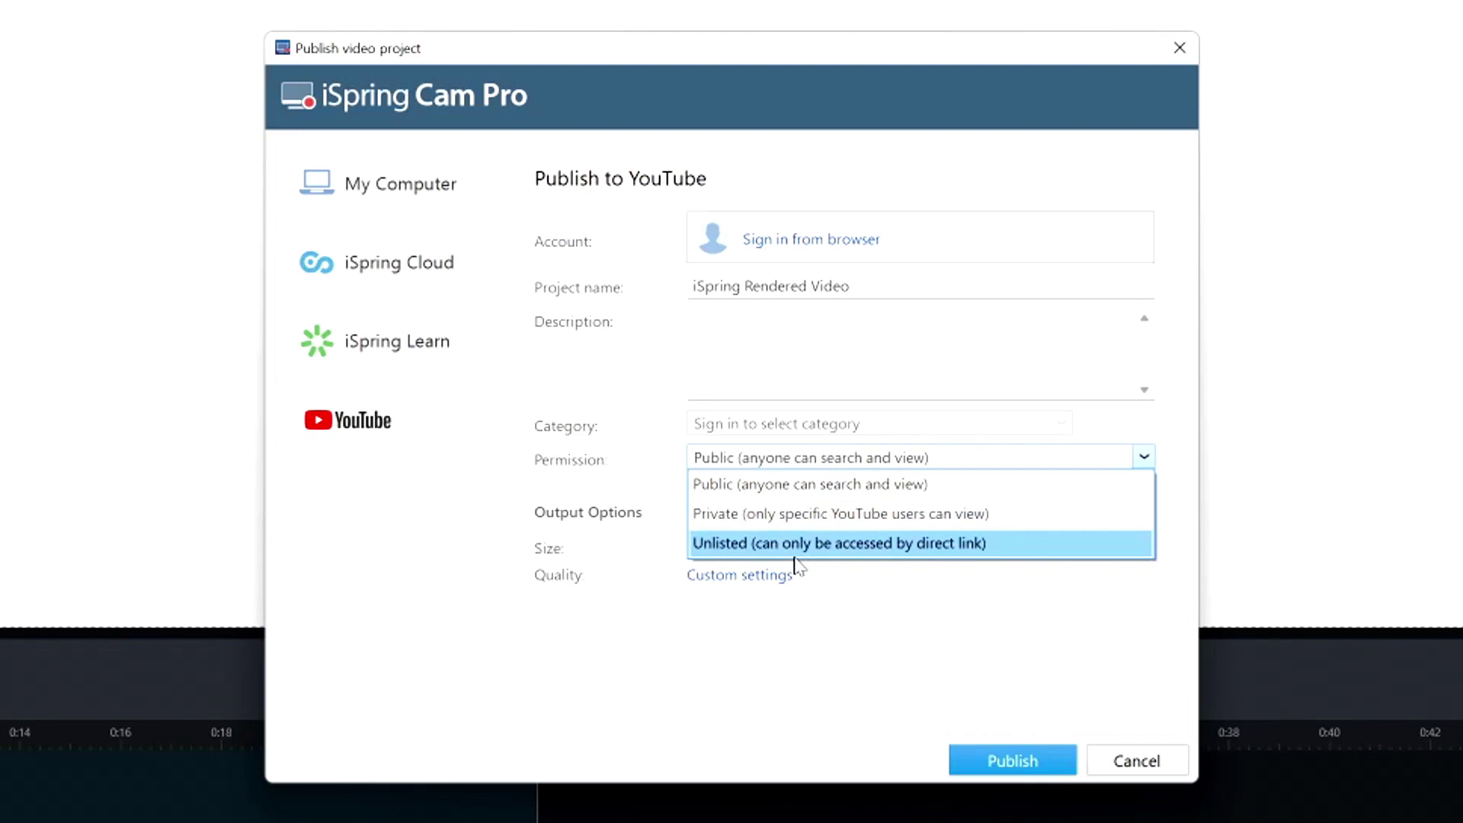
pyautogui.click(738, 392)
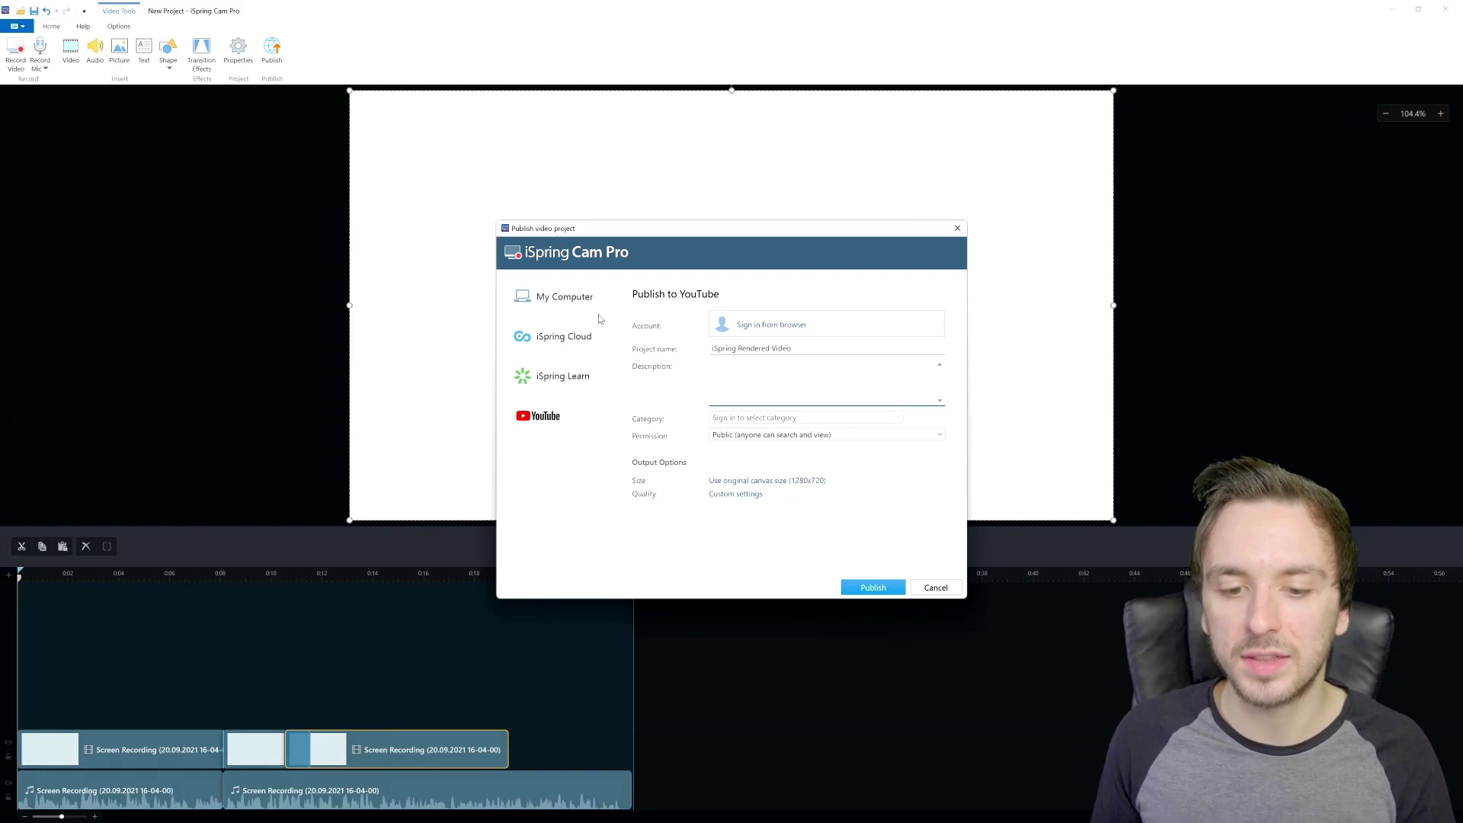
# Step: Switch the publish destination back to My Computer, with MP4 output at 1280×720
pyautogui.click(577, 303)
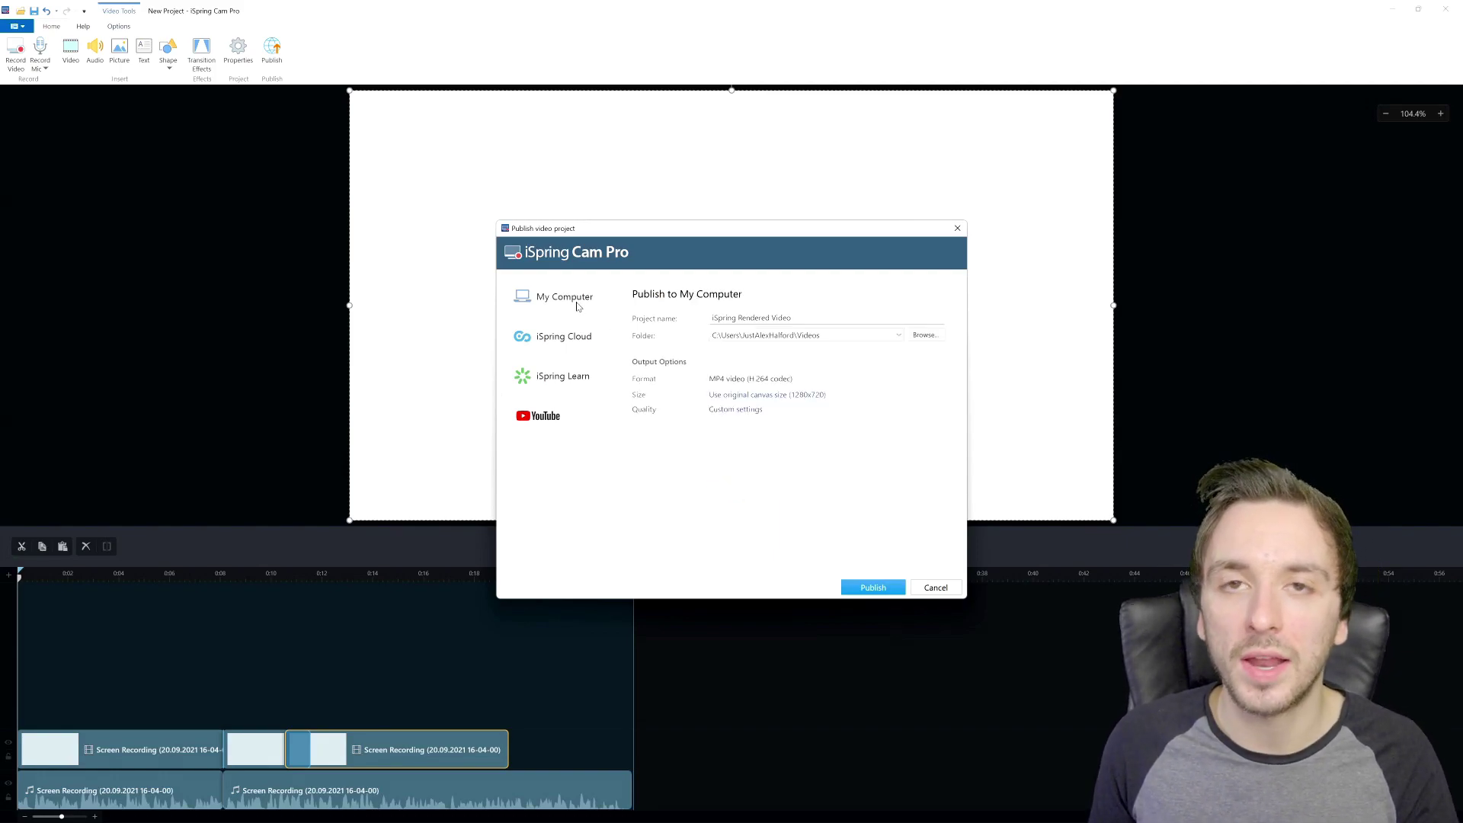